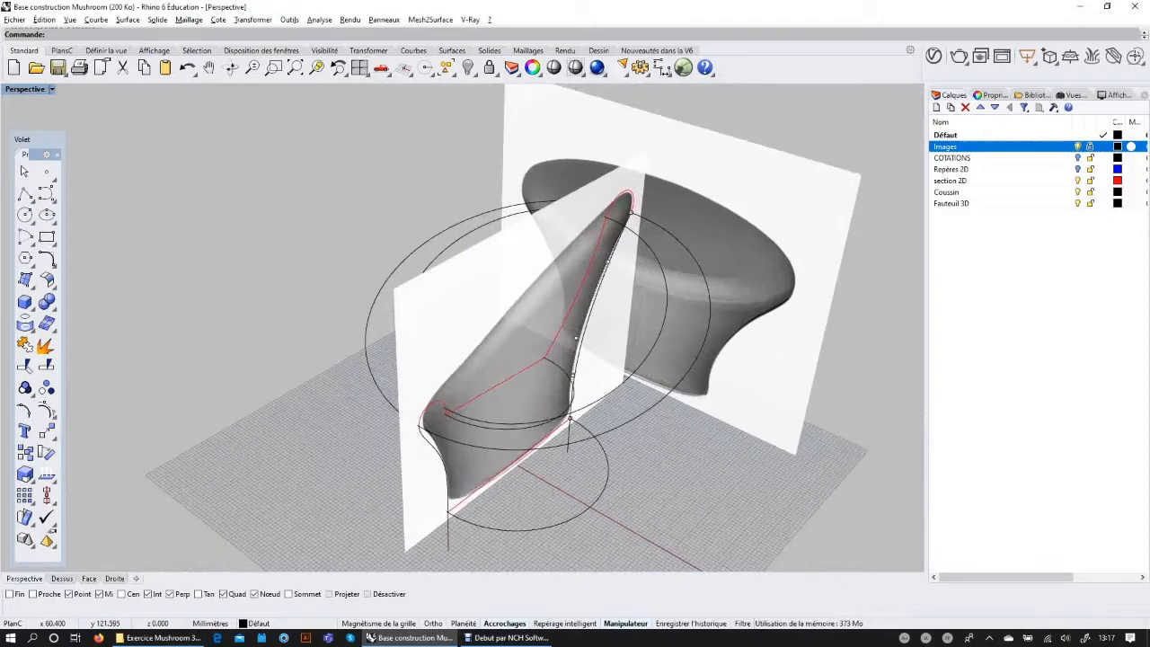
Hide the Images layer so that only the chair's construction curves are displayed.
click(1078, 146)
right_drag(683, 349, 576, 351)
click(686, 301)
key(Escape)
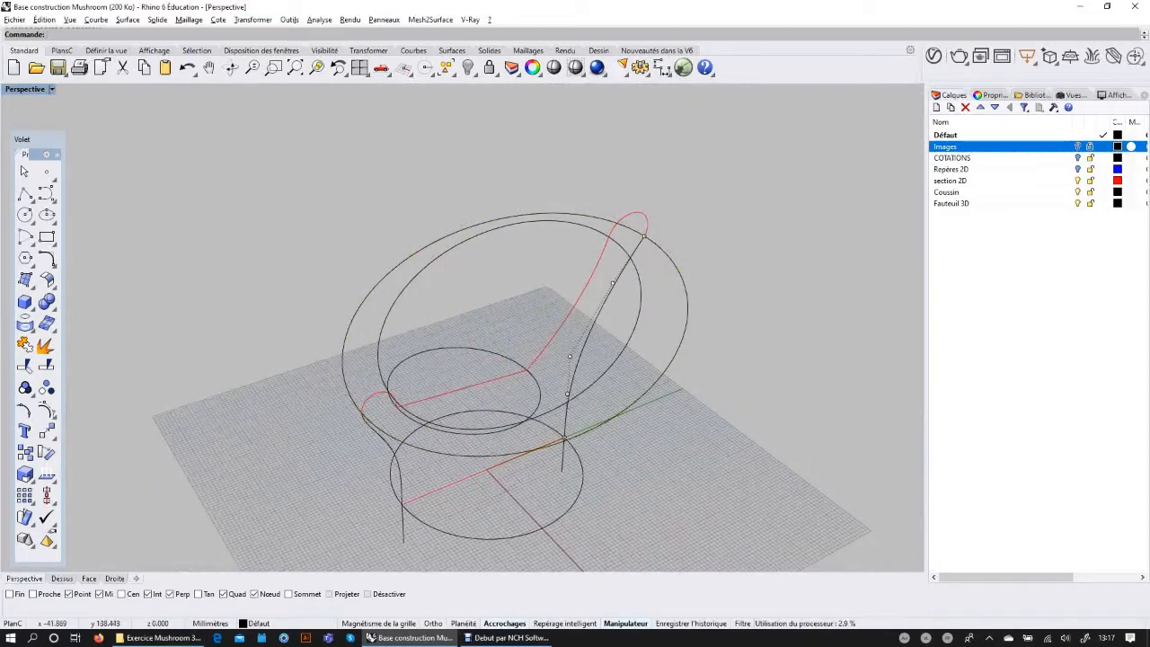
right_drag(575, 351, 552, 270)
scroll(517, 278, up, 2)
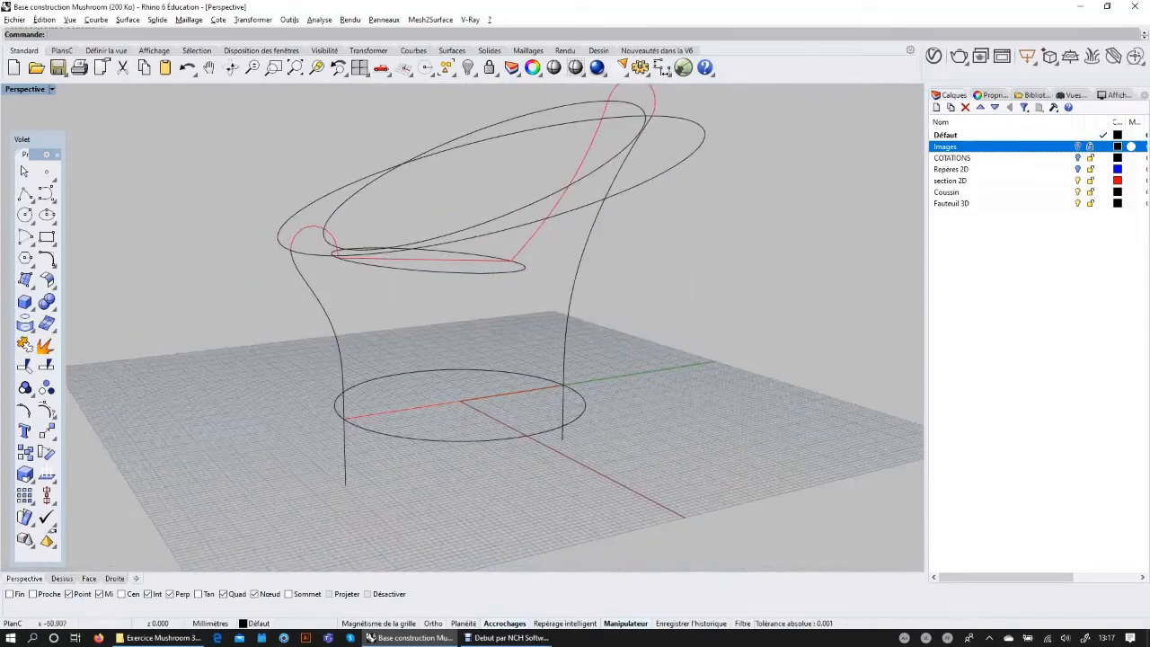
Examine the base circle and the large upper rim ellipse that serve as rails for the armchair's outer shell.
click(334, 325)
key(Escape)
click(381, 378)
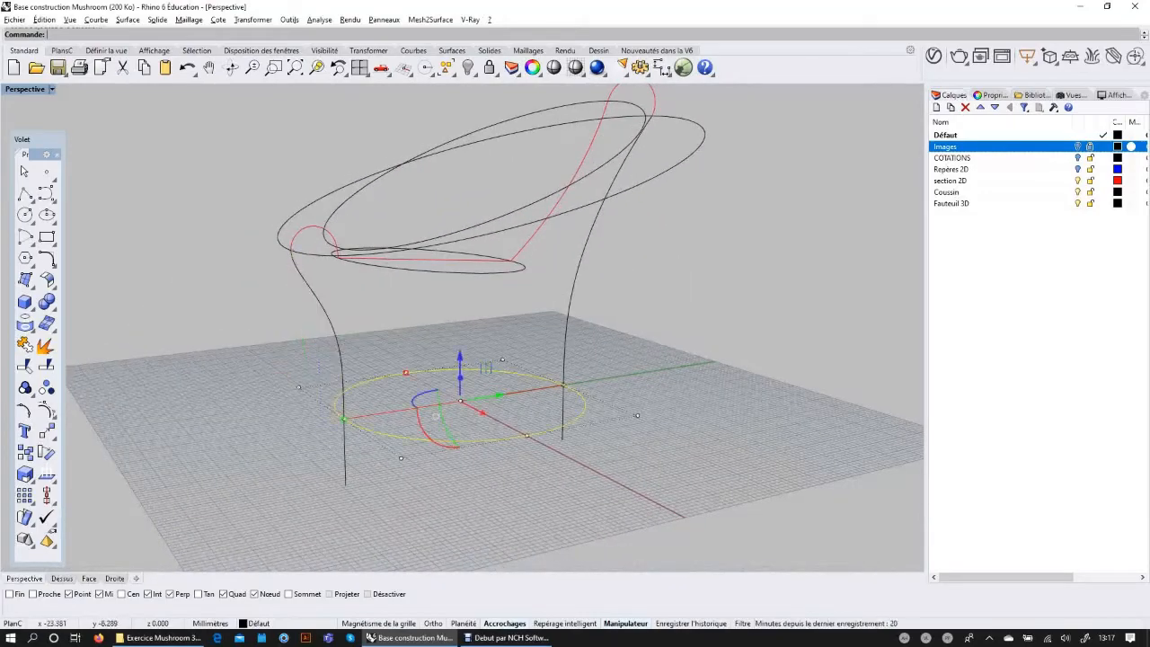
key(Escape)
right_drag(381, 377, 392, 421)
click(416, 325)
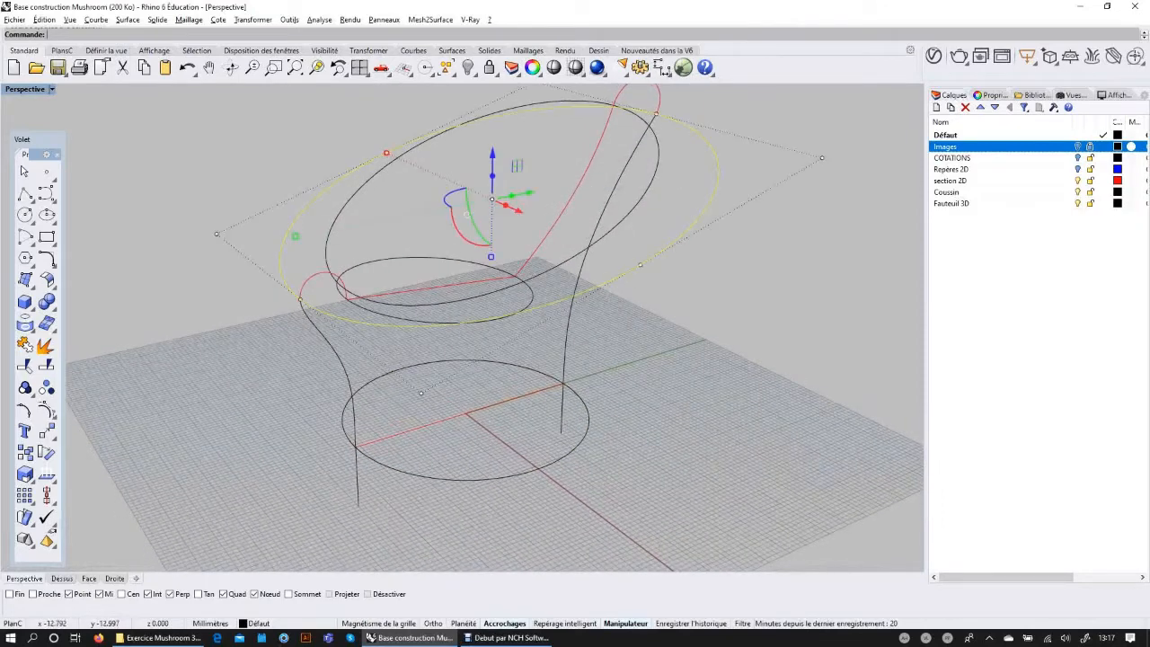
key(Escape)
click(416, 363)
click(416, 326)
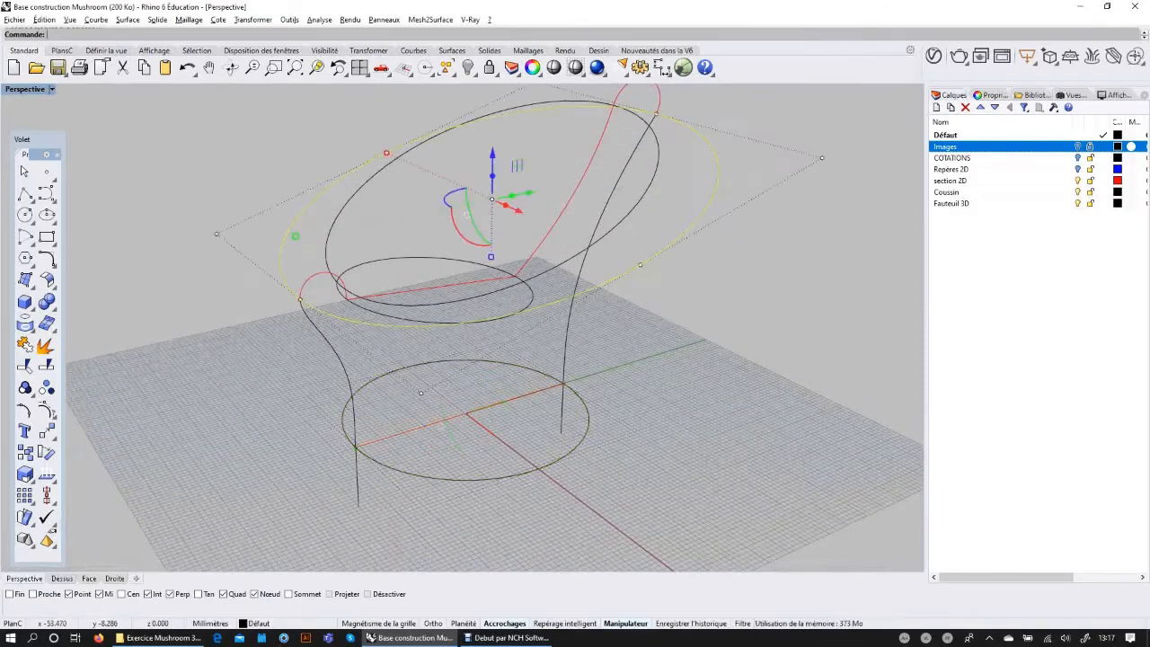
click(335, 346)
key(Escape)
right_drag(602, 353, 576, 320)
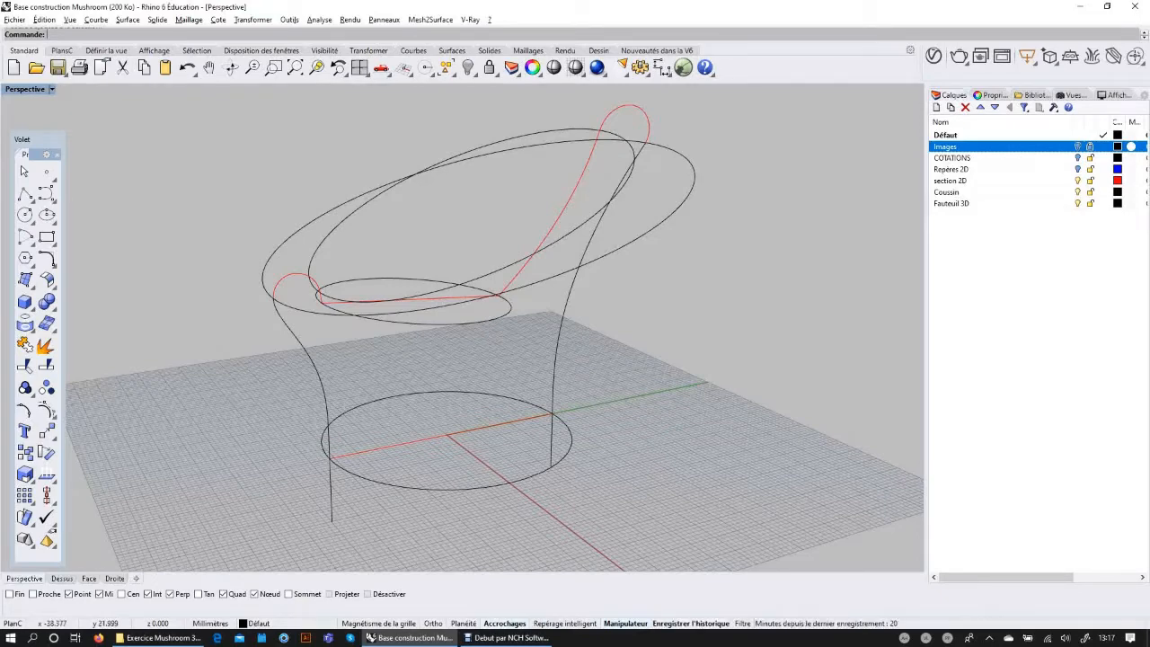
mouse_move(485, 297)
right_down()
mouse_move(512, 296)
mouse_move(499, 310)
right_up()
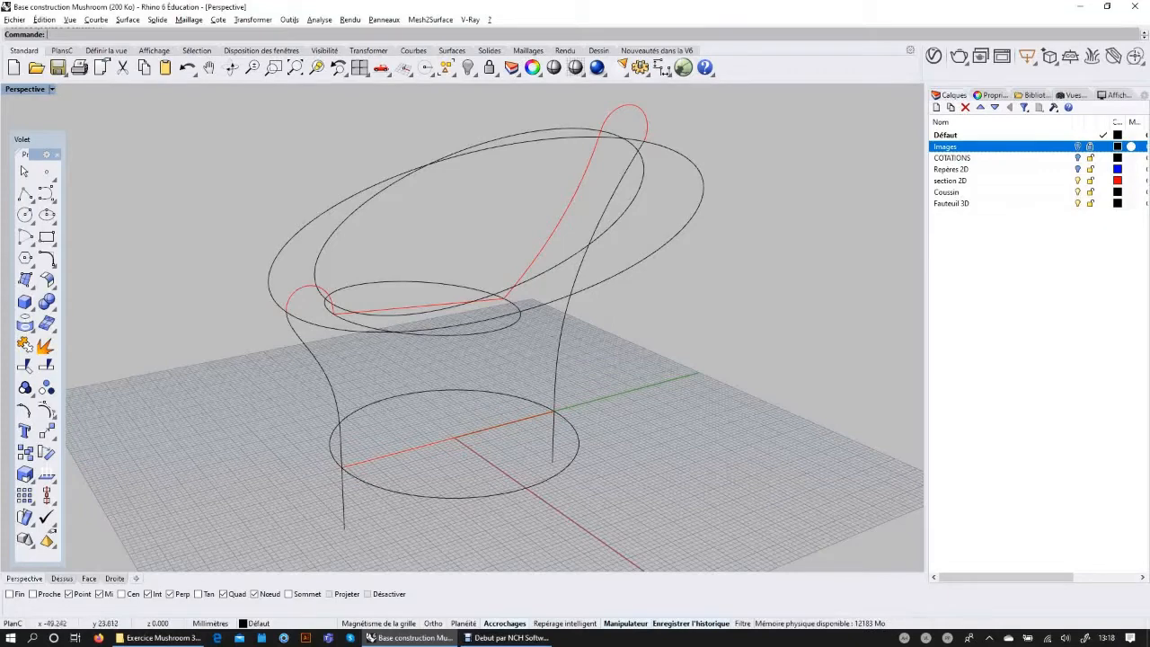
Examine the front and rear profile curves connecting the base circle to the upper rim ellipse.
click(337, 396)
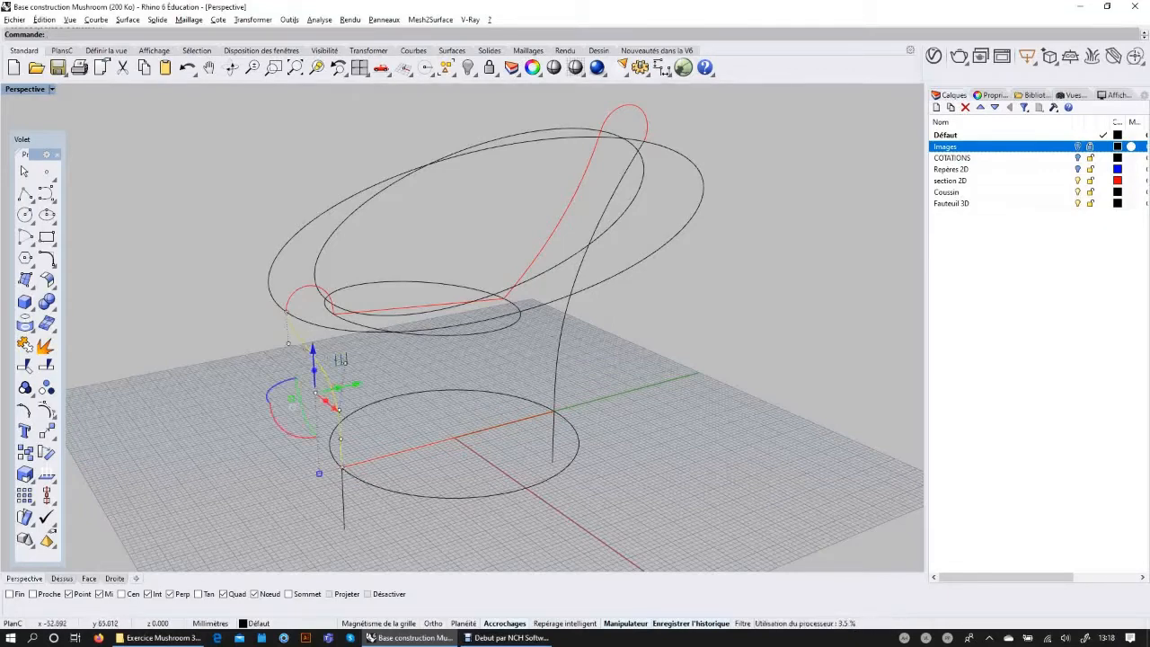
click(554, 404)
key(Escape)
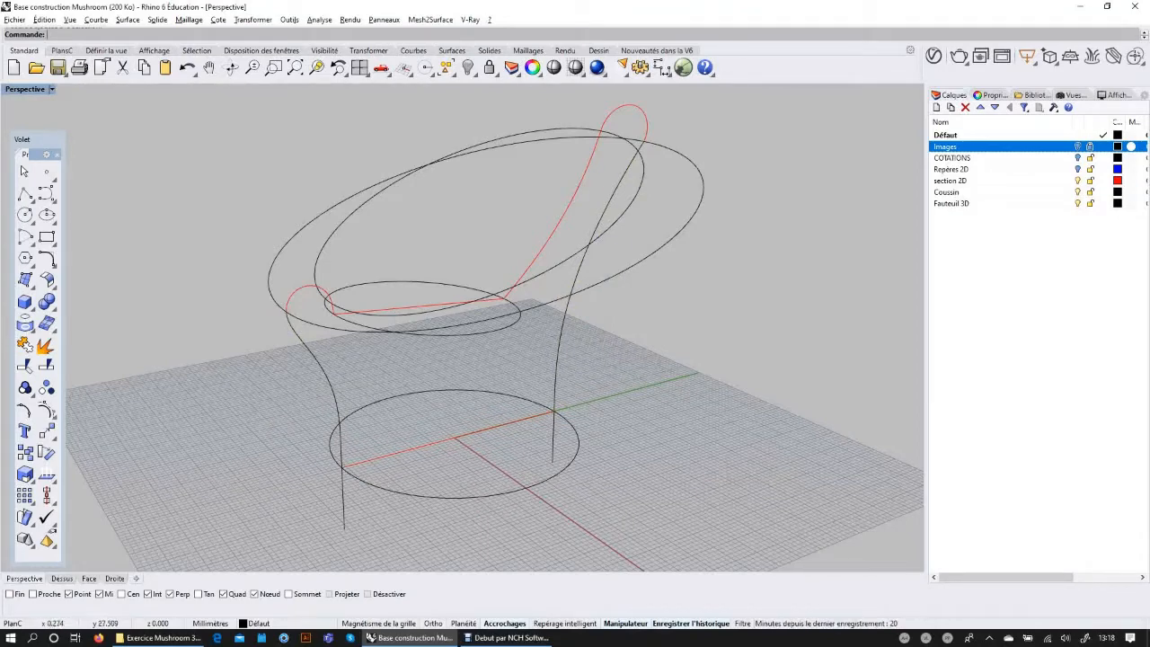
click(556, 368)
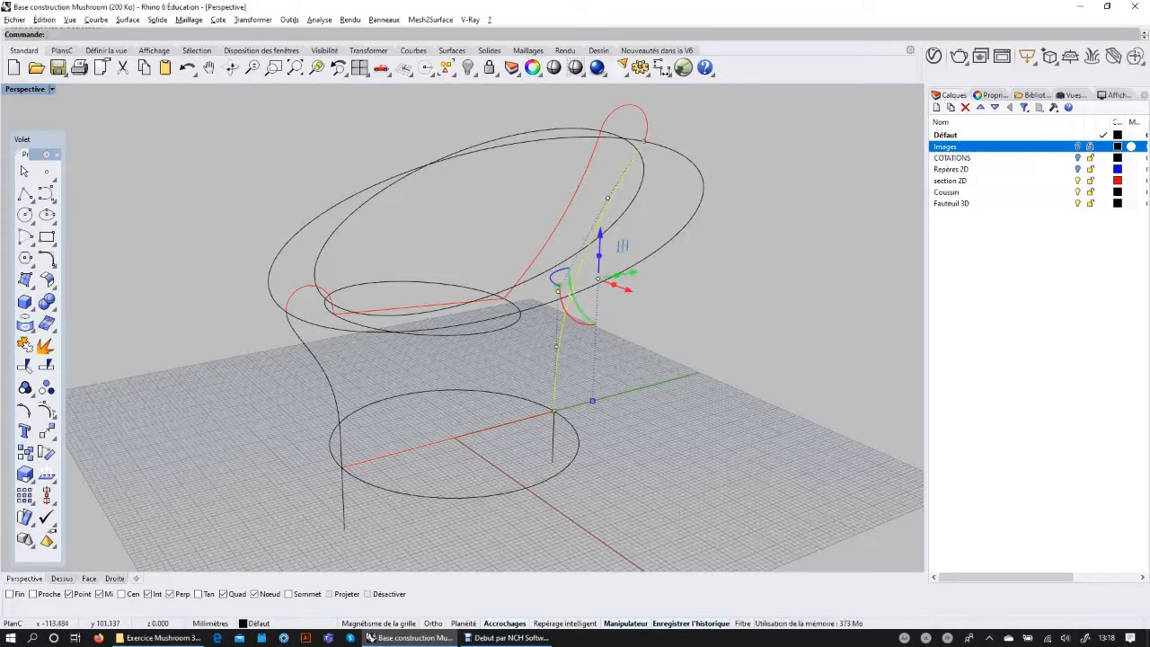
key(Escape)
right_drag(663, 372, 665, 419)
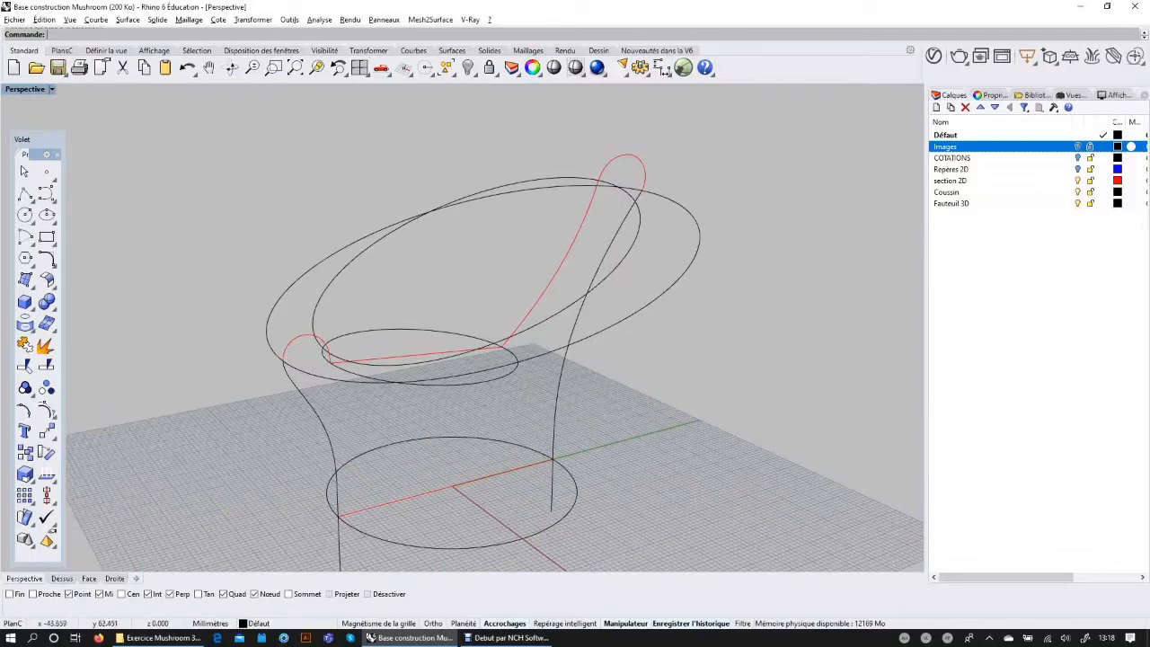
right_drag(663, 364, 667, 364)
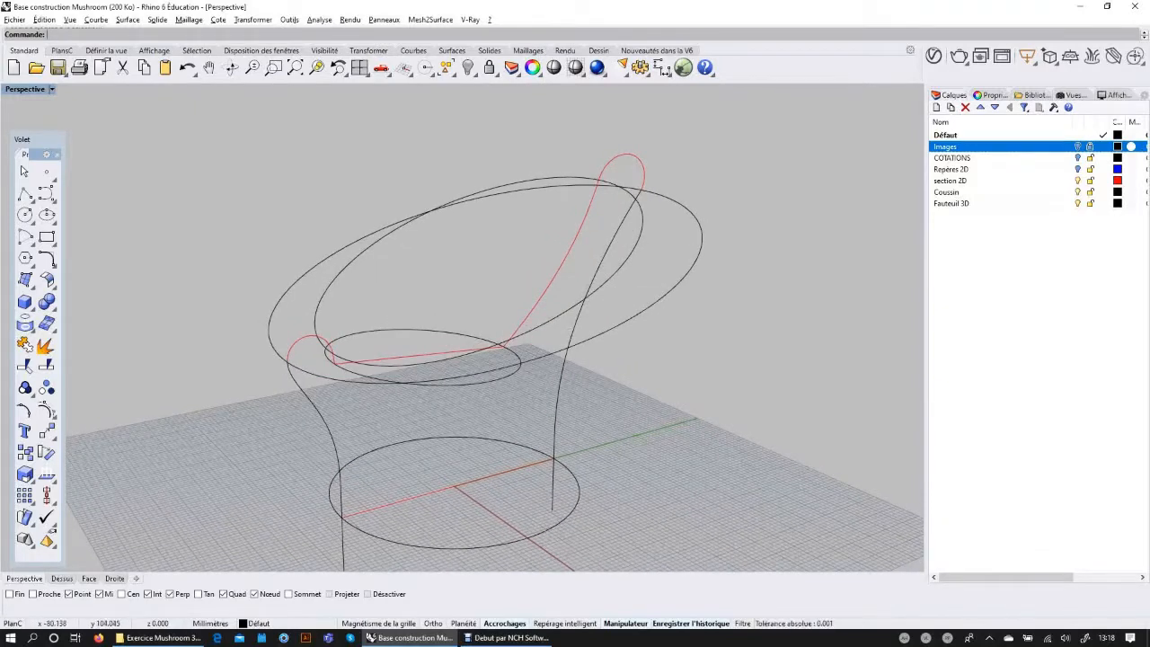
shift+right_drag(596, 317, 581, 284)
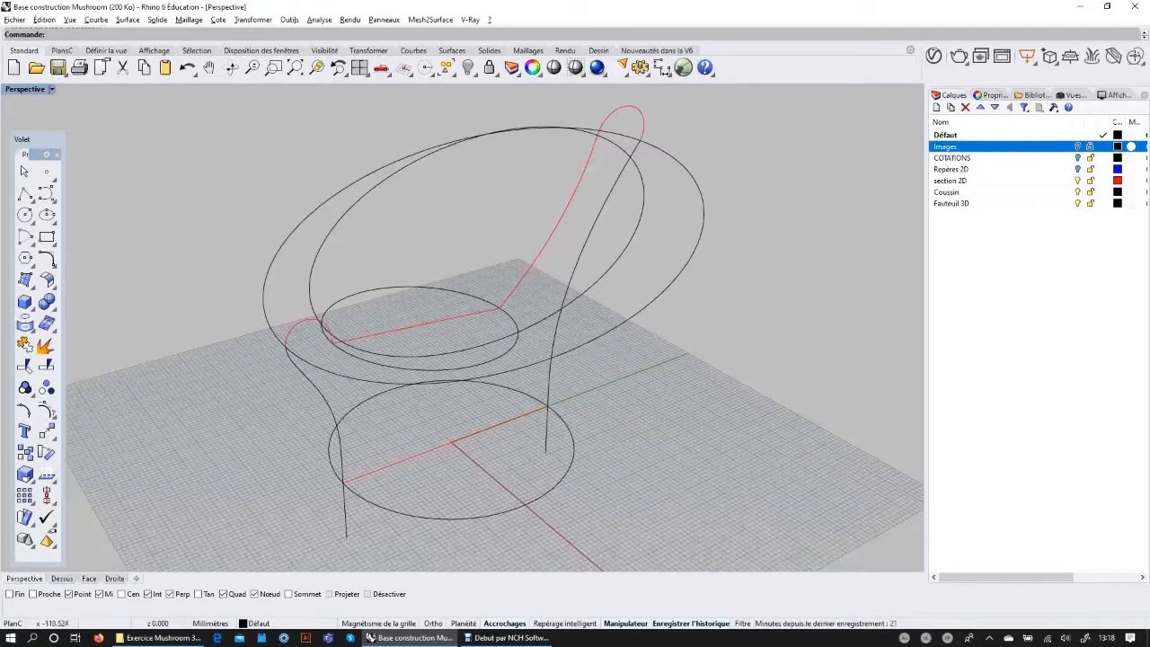
Set up a two-rail sweep with the base circle and large rim ellipse as rails and the front and rear profiles as cross-sections.
click(26, 280)
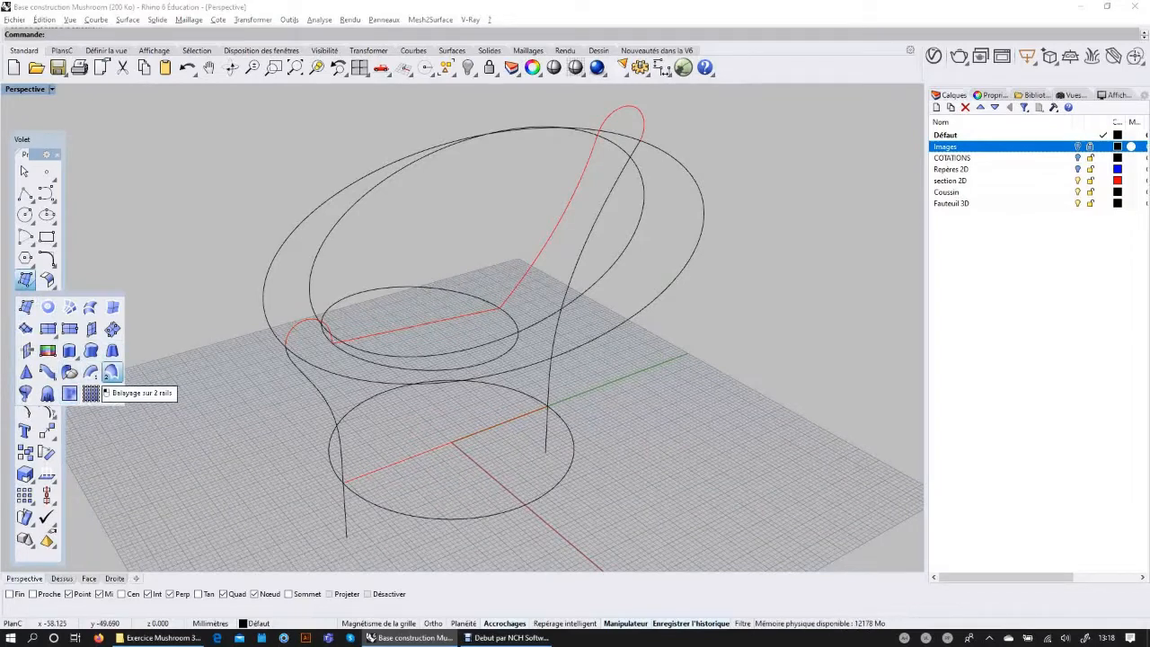
click(111, 373)
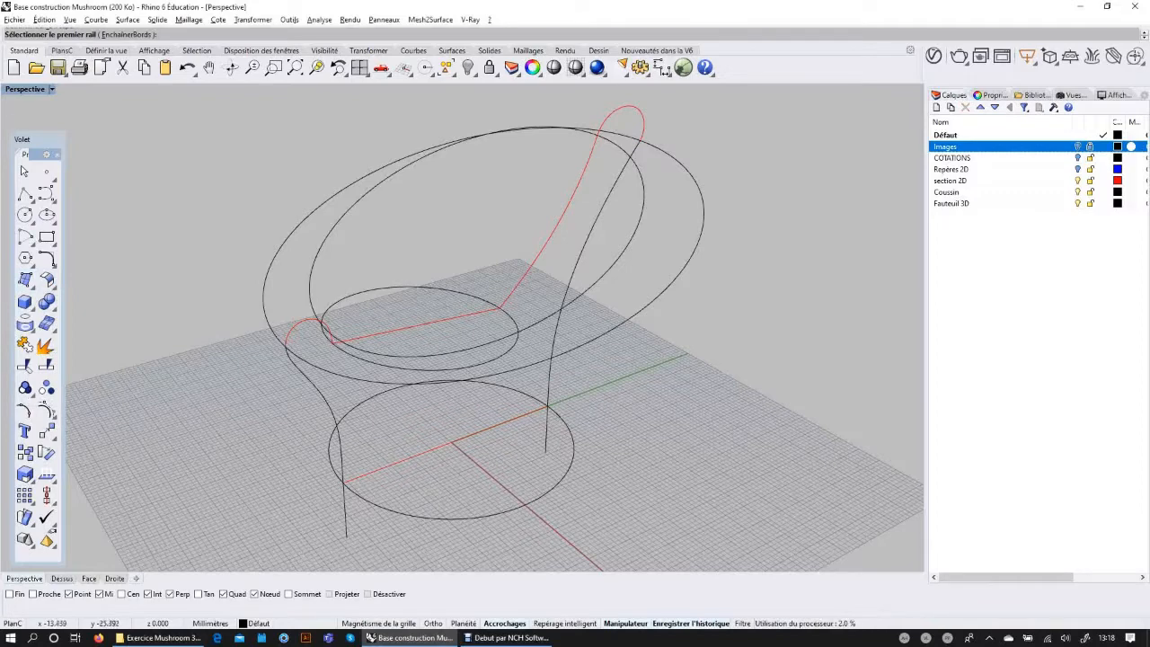
click(330, 450)
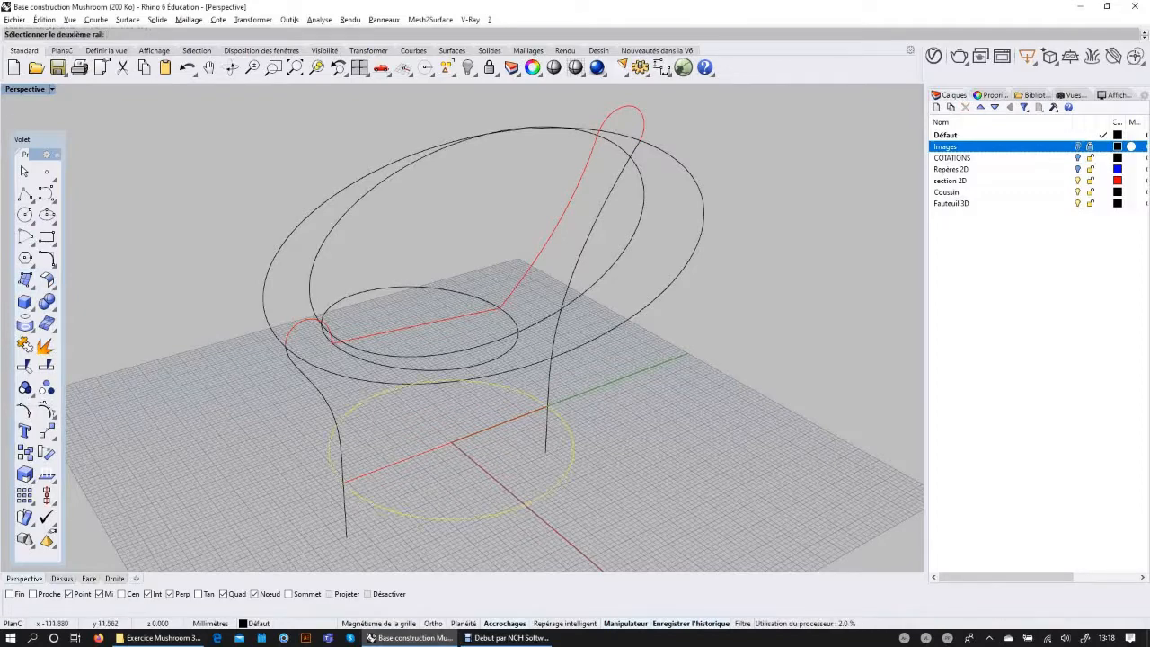
click(267, 282)
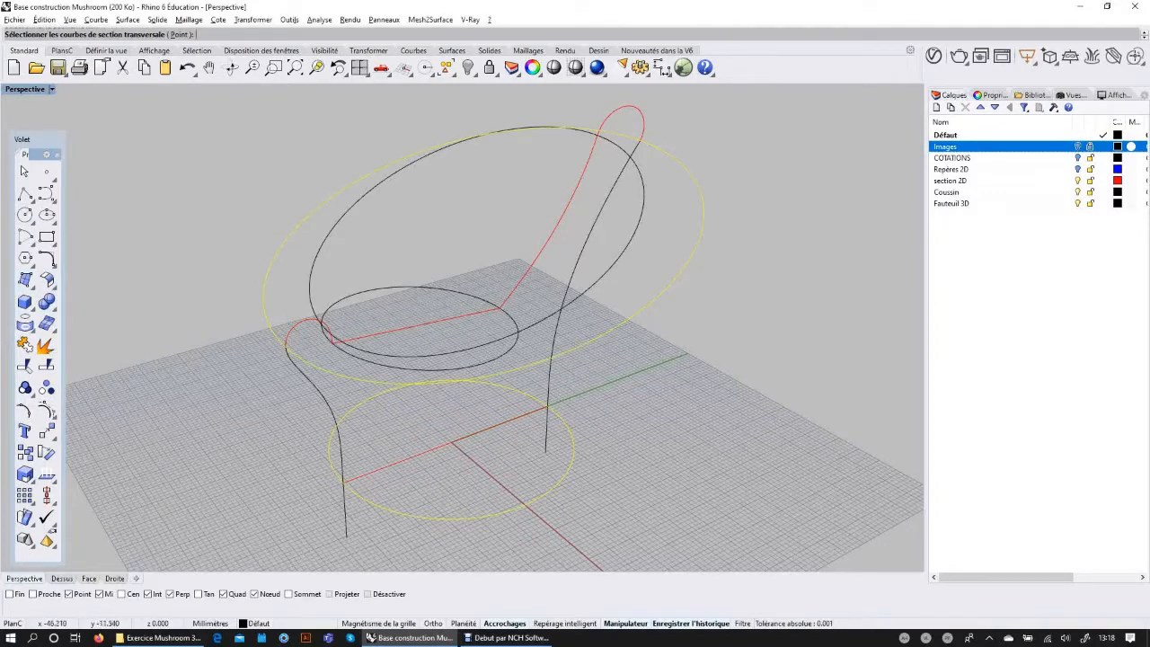
click(326, 402)
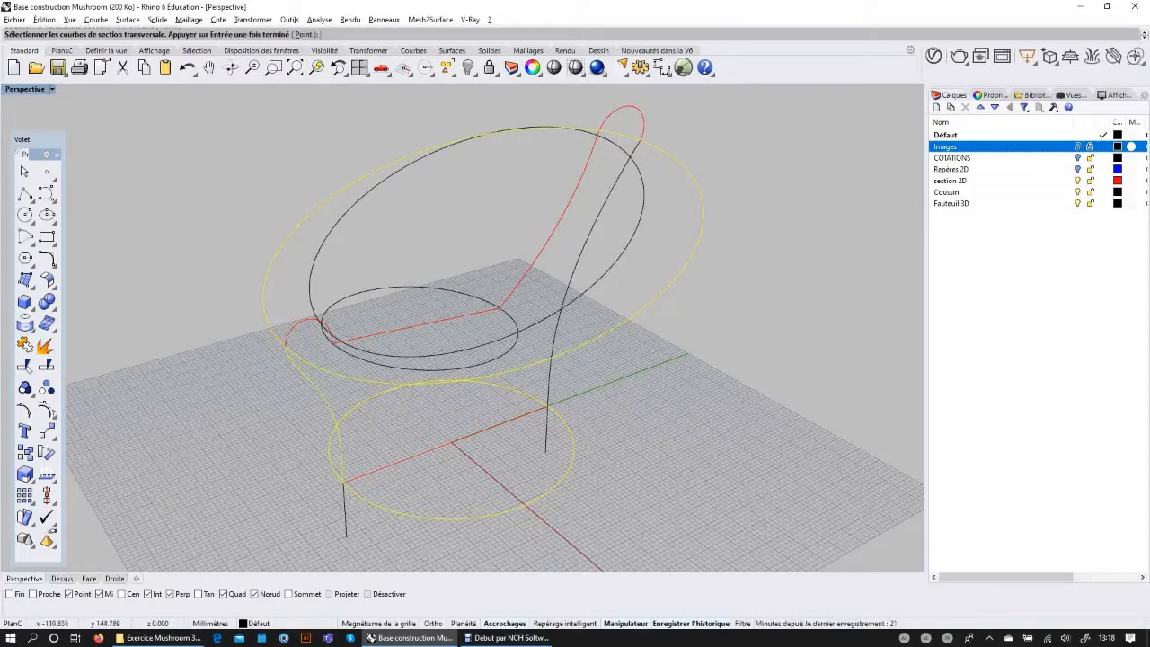
click(618, 176)
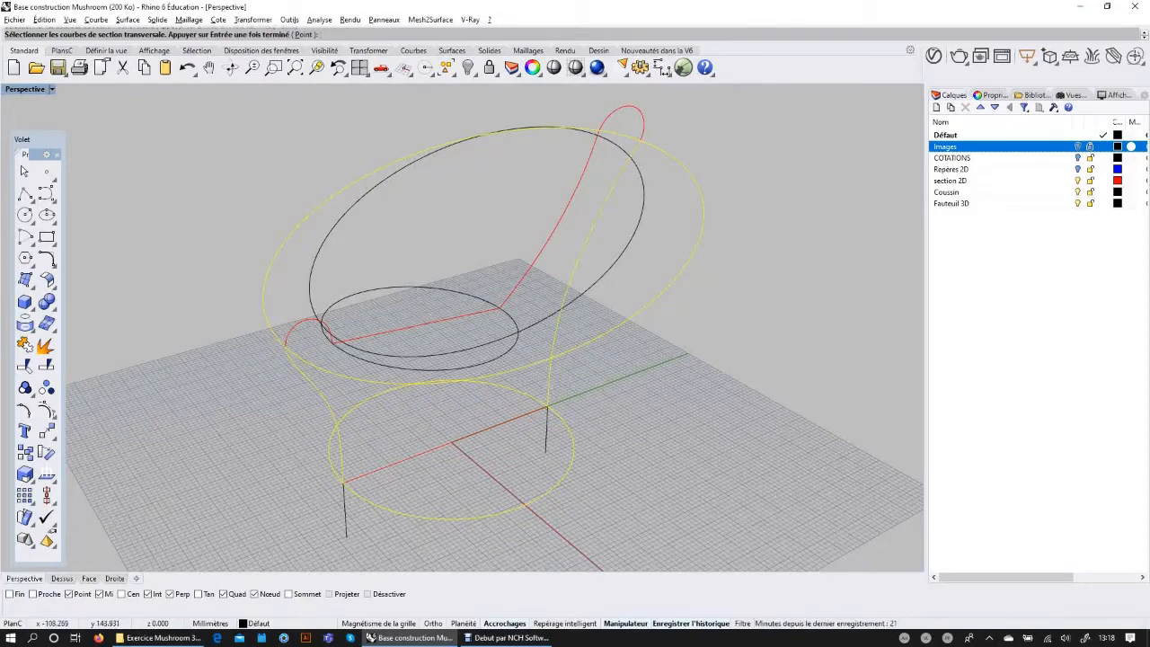
key(Return)
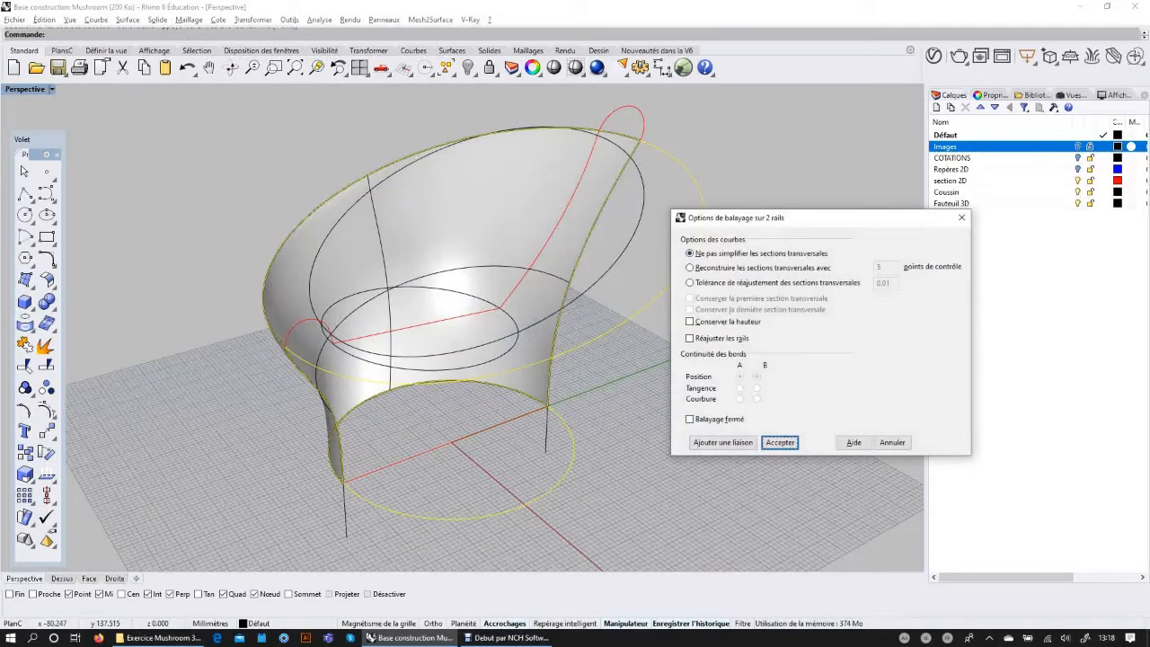
Make the two-rail sweep closed and create the surface without simplifying the cross-sections.
click(690, 418)
right_drag(468, 368, 359, 364)
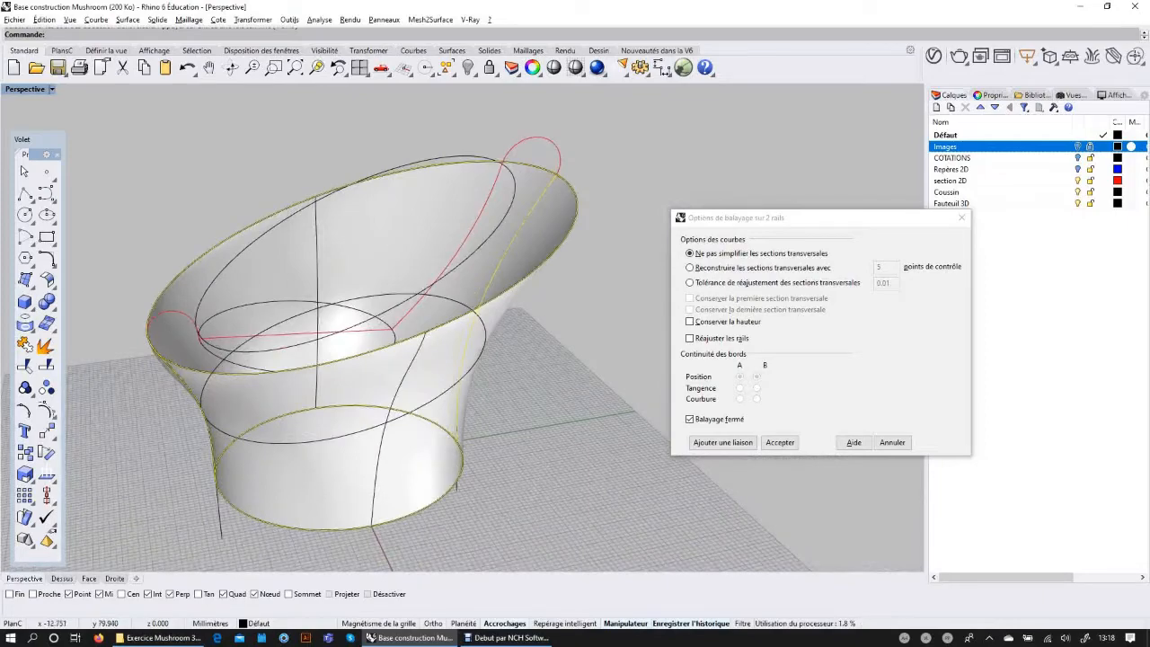
click(780, 442)
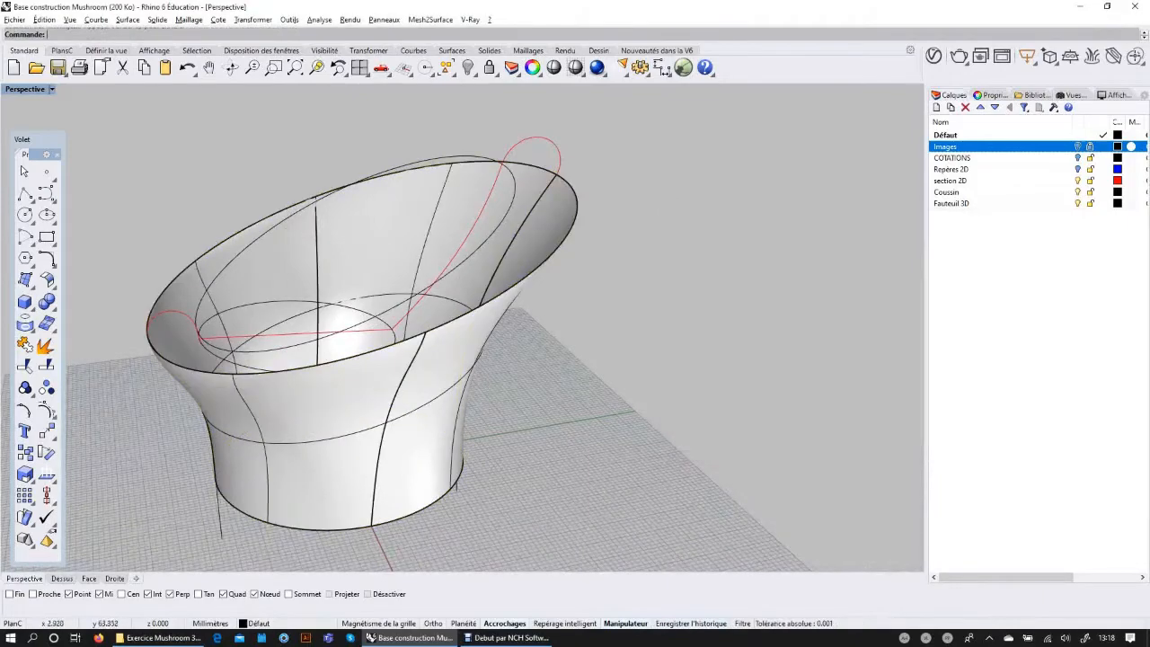
Switch to the Right view (Droite) and set its display mode to Semi-transparent.
right_drag(449, 377, 611, 409)
right_drag(485, 477, 457, 416)
click(114, 578)
scroll(324, 421, down, 2)
scroll(467, 415, up, 6)
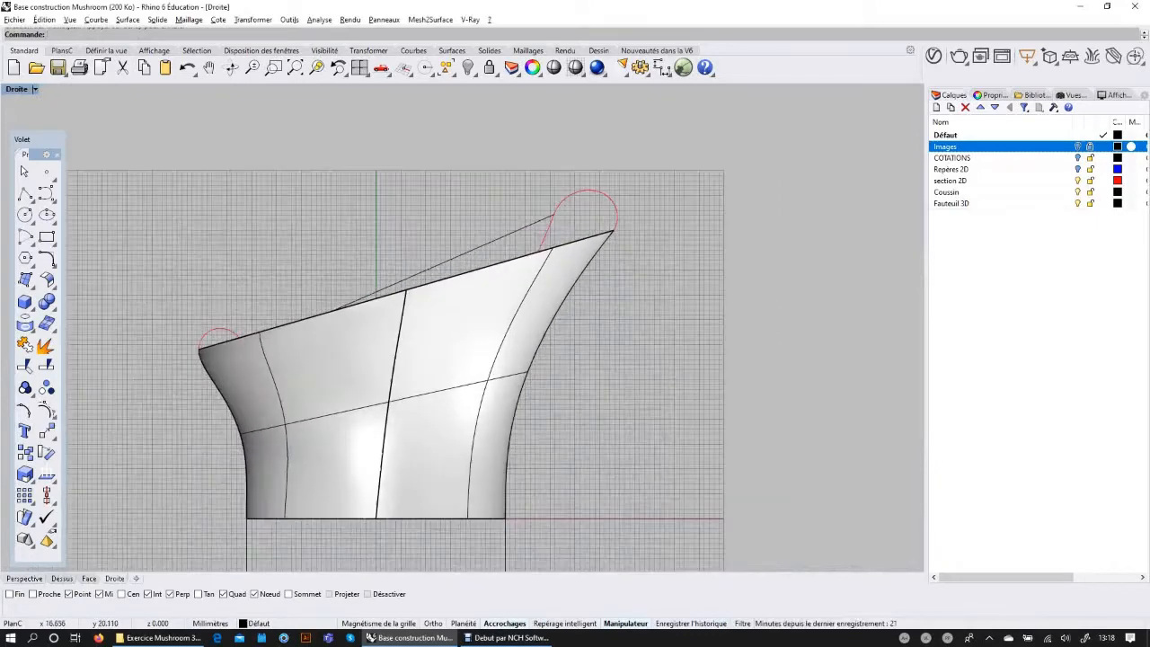
click(477, 429)
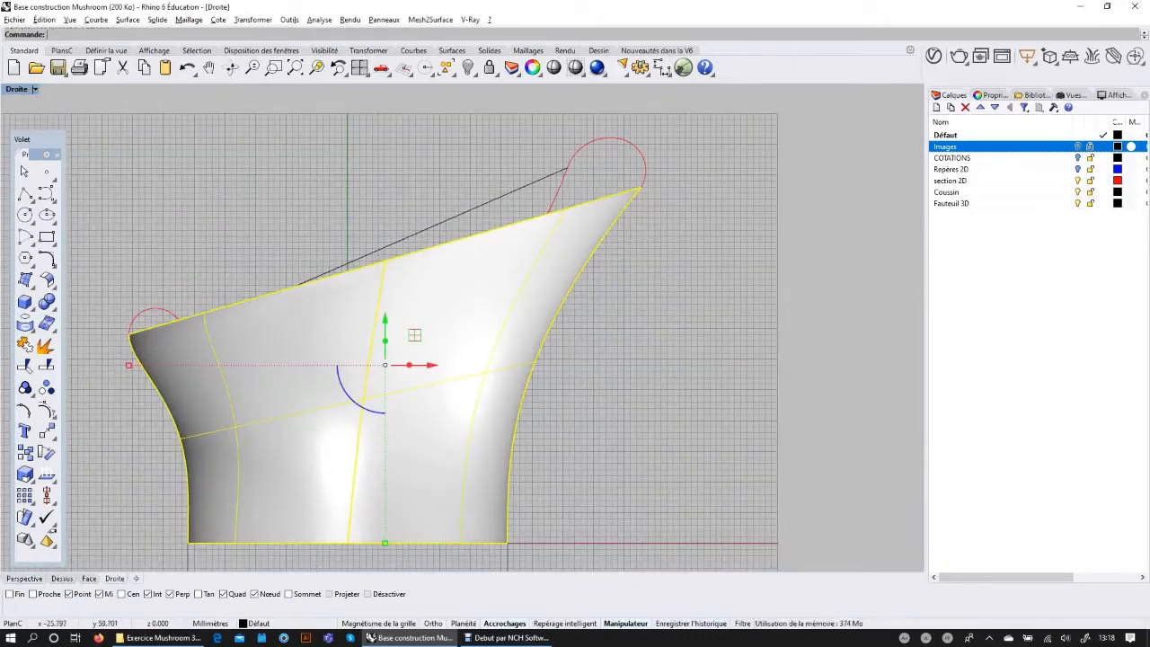
click(34, 89)
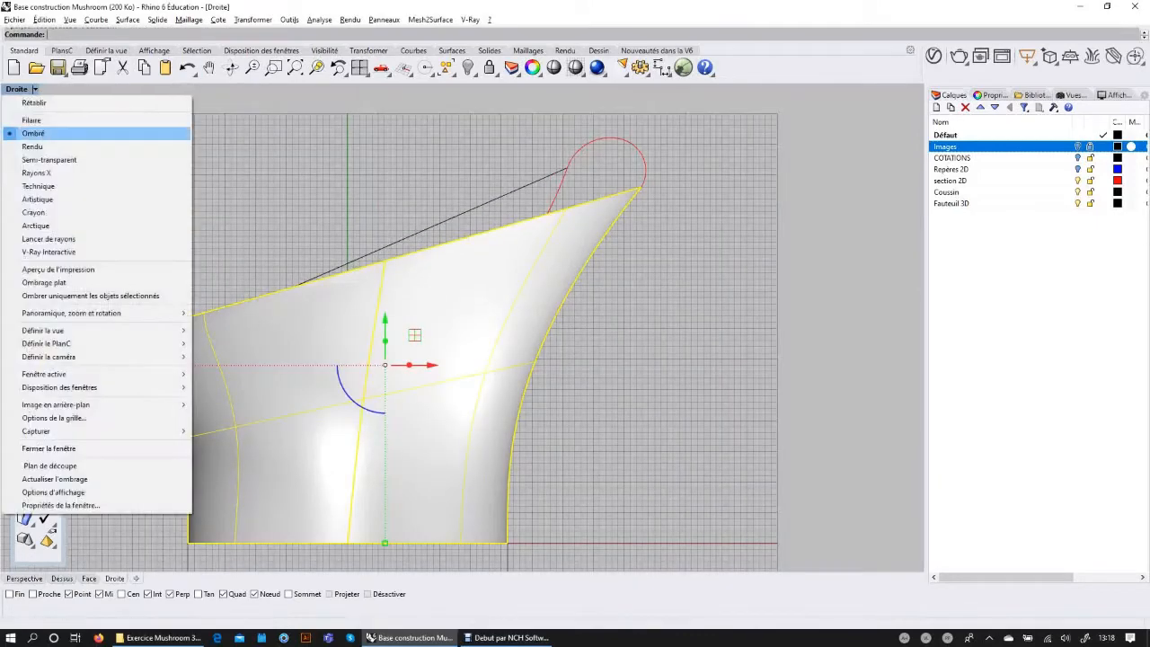
click(54, 159)
click(624, 294)
Select the rear profile curve behind the swept surface and set the Right view's display mode to wireframe (Filaire).
click(568, 262)
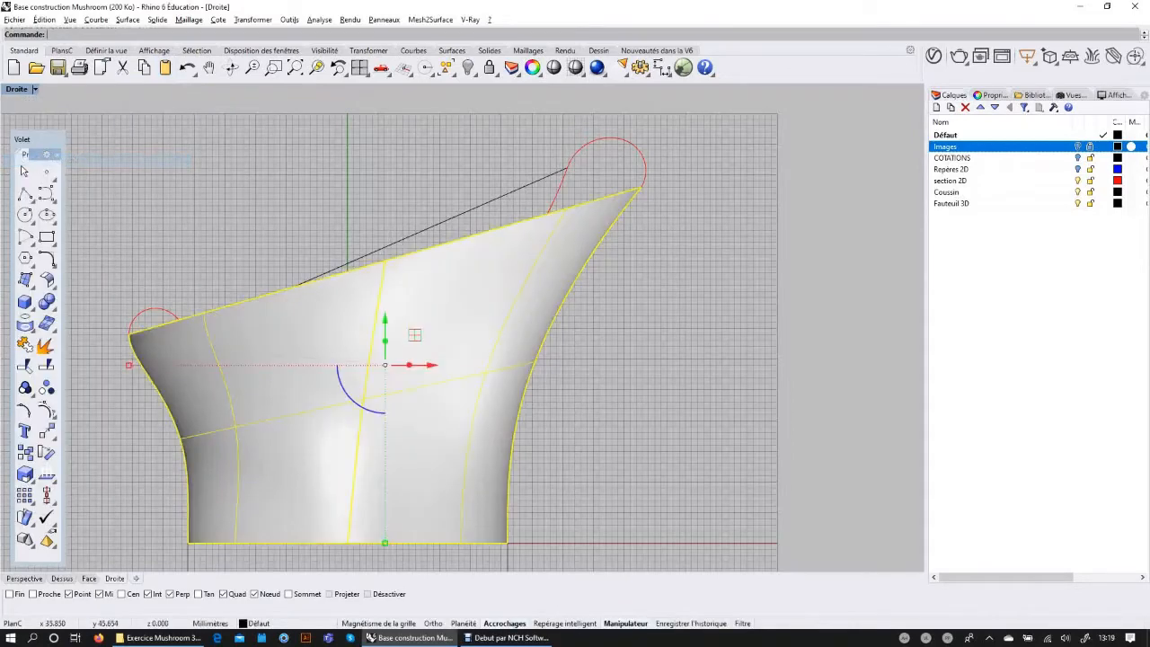
click(586, 267)
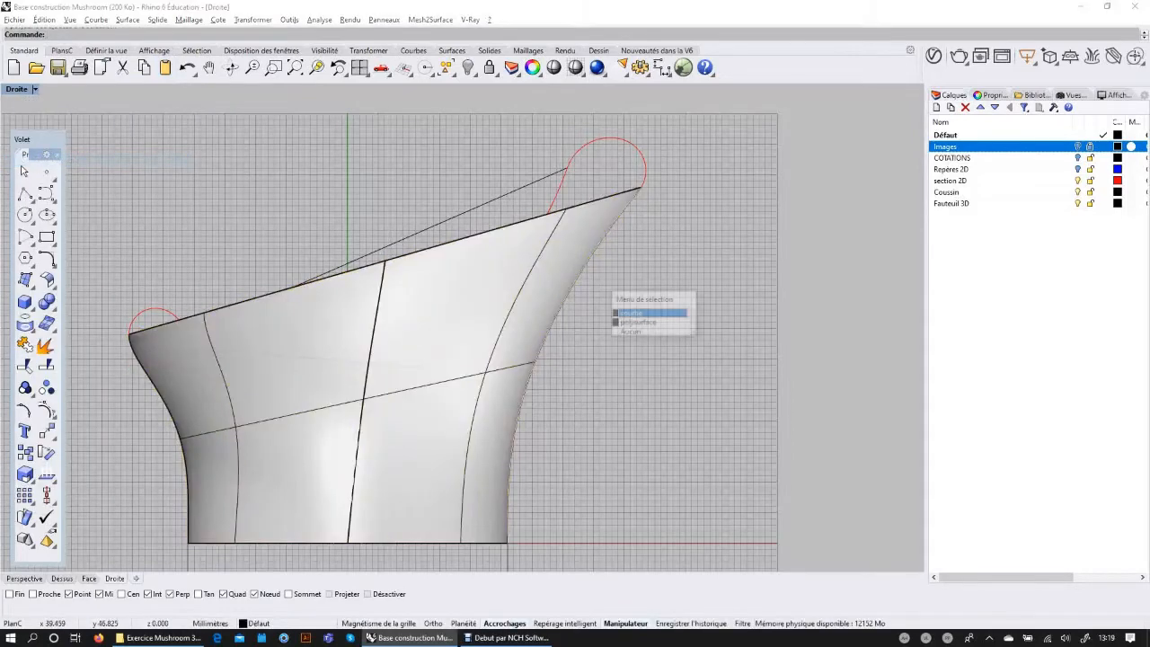
click(635, 312)
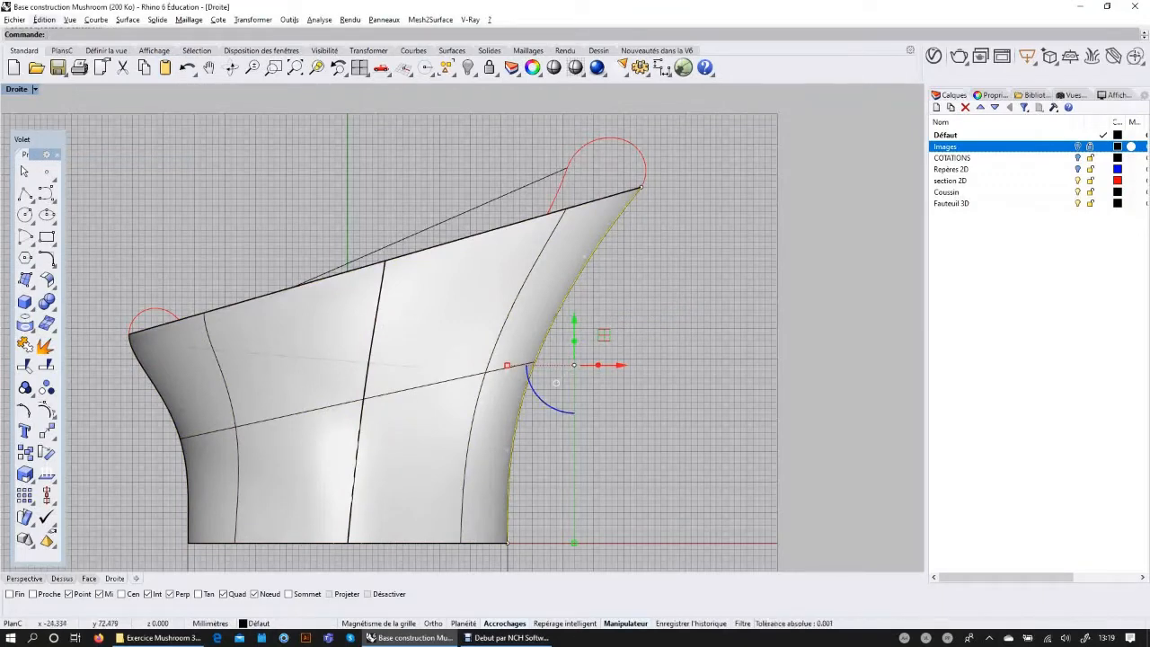
click(17, 89)
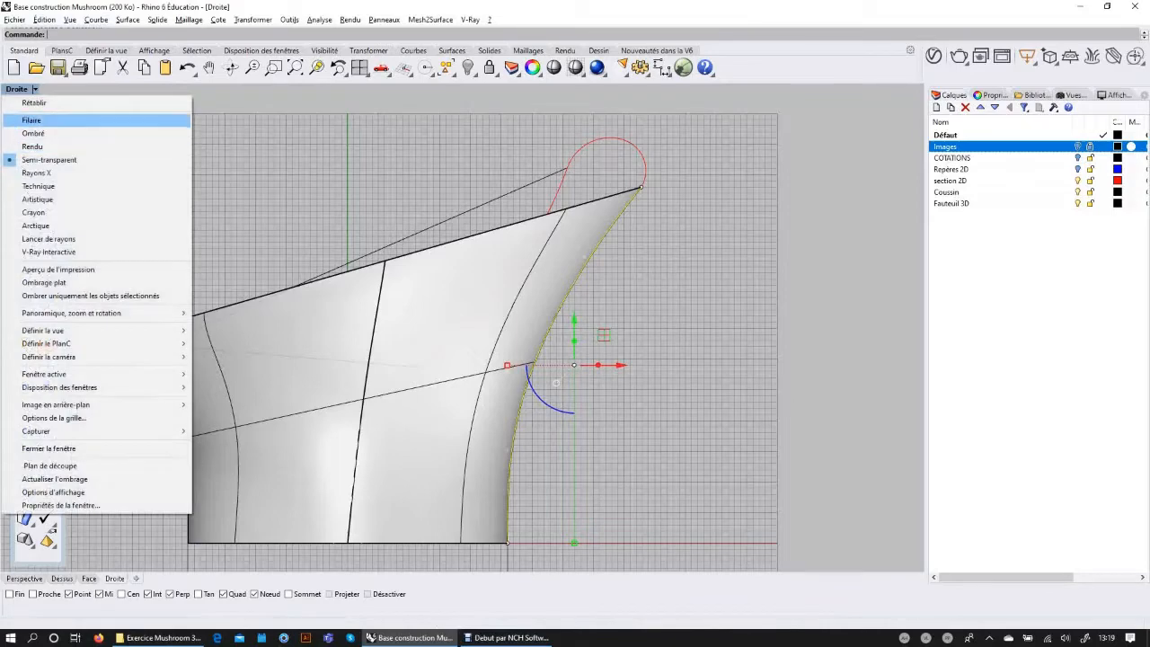
click(31, 120)
Move the rear profile curve's upper intermediate control point vertically downward to reshape the shell's back.
click(584, 256)
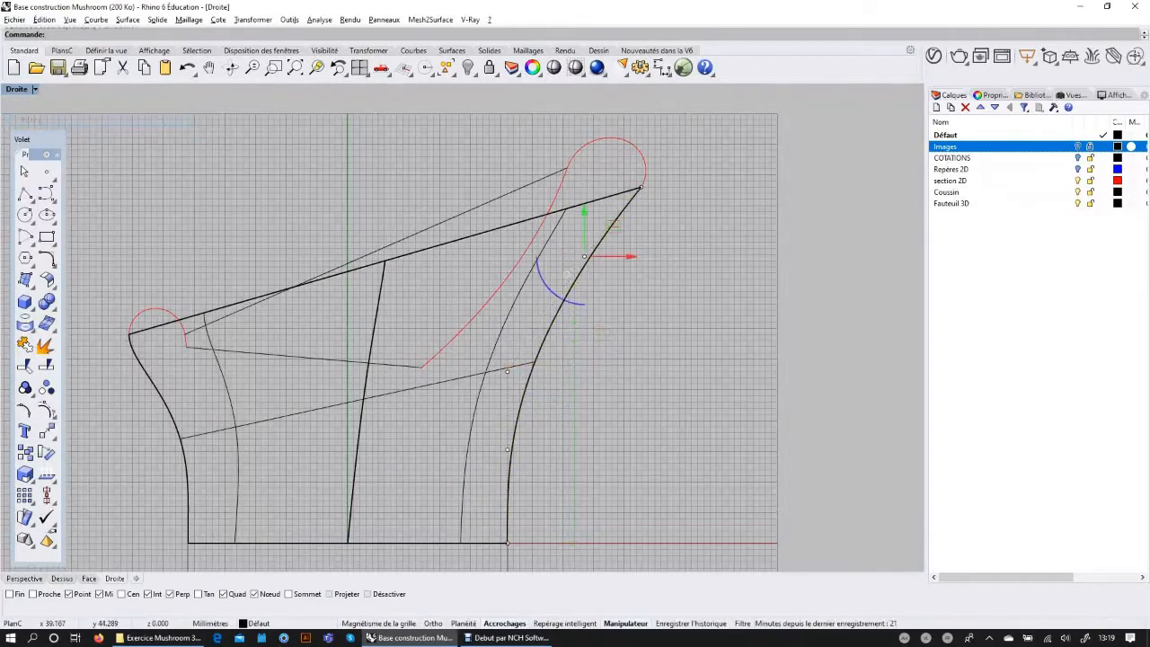
scroll(586, 271, down, 2)
scroll(537, 347, up, 2)
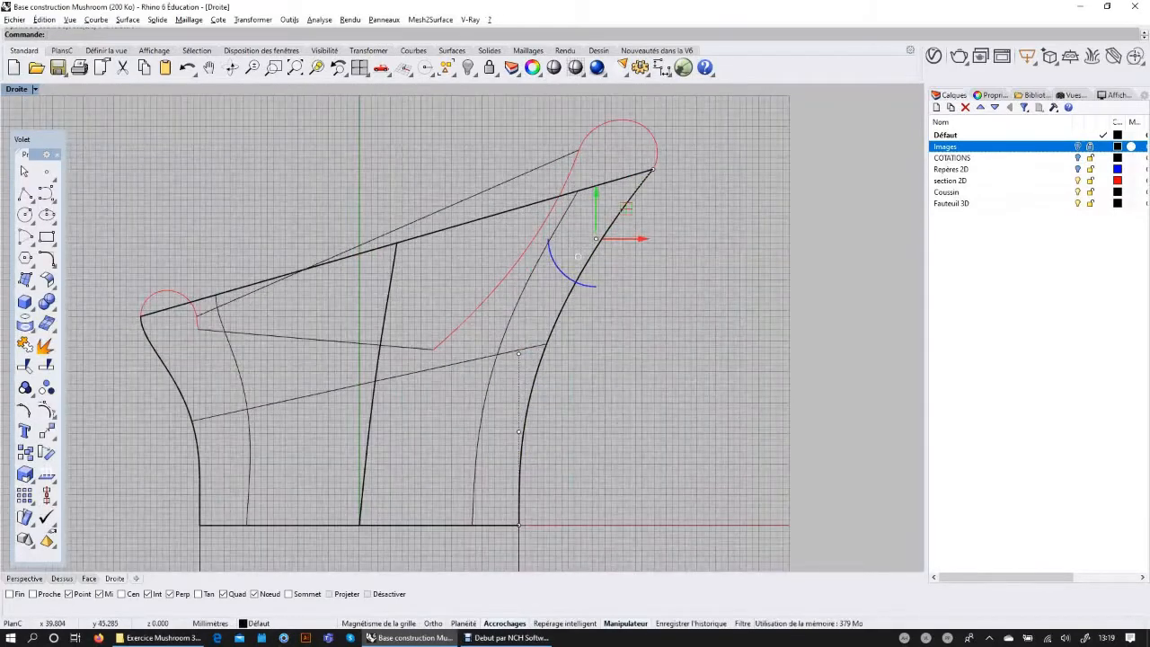
drag(595, 194, 596, 237)
key(Escape)
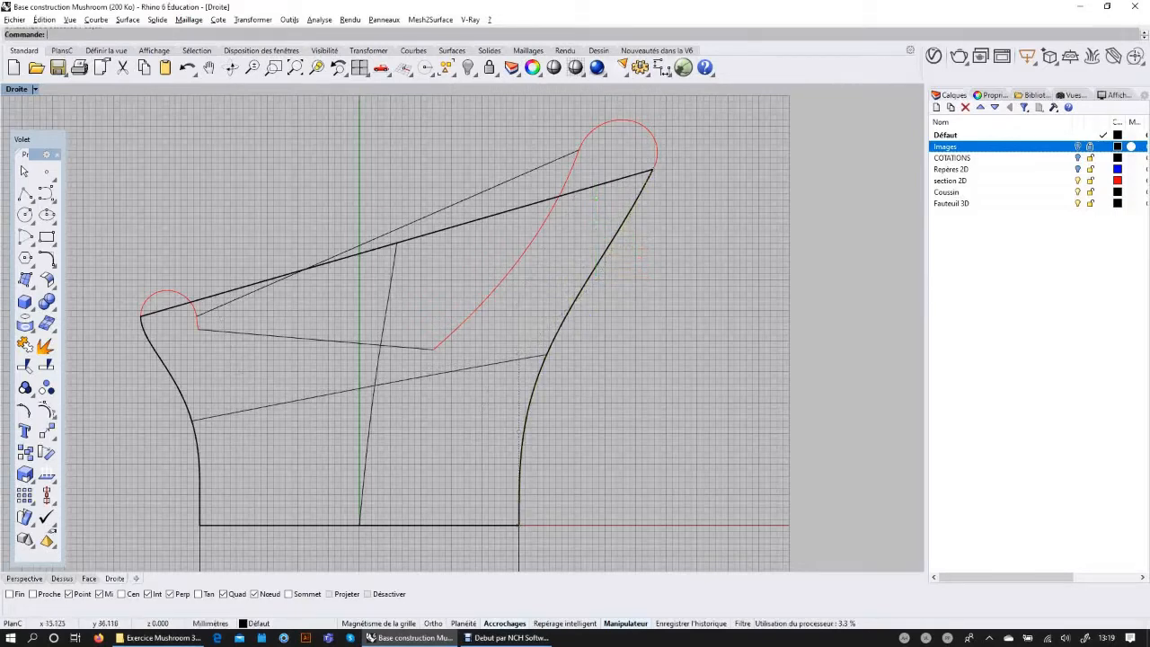
Reselect the rear profile curve and pick its upper intermediate control point.
click(593, 273)
click(652, 314)
click(610, 237)
click(643, 312)
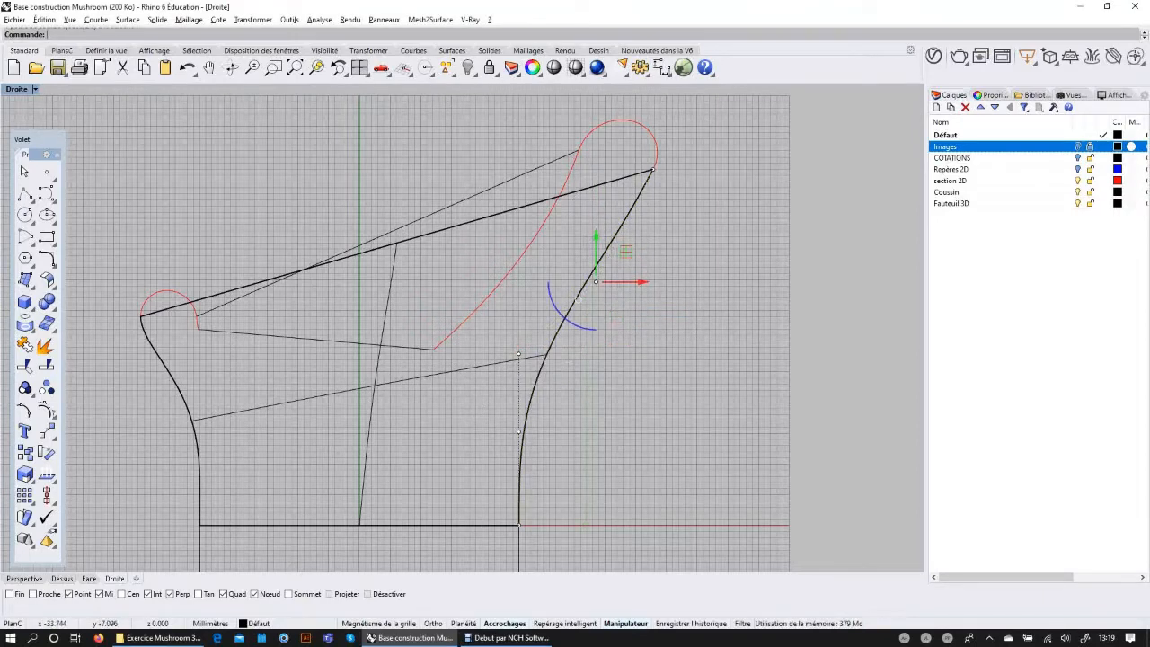
In the Perspective view, move the rear profile curve's lower control point vertically downward to reshape the shell's back.
key(ctrl+F4)
mouse_move(729, 240)
mouse_down()
mouse_move(731, 260)
mouse_move(730, 242)
mouse_up()
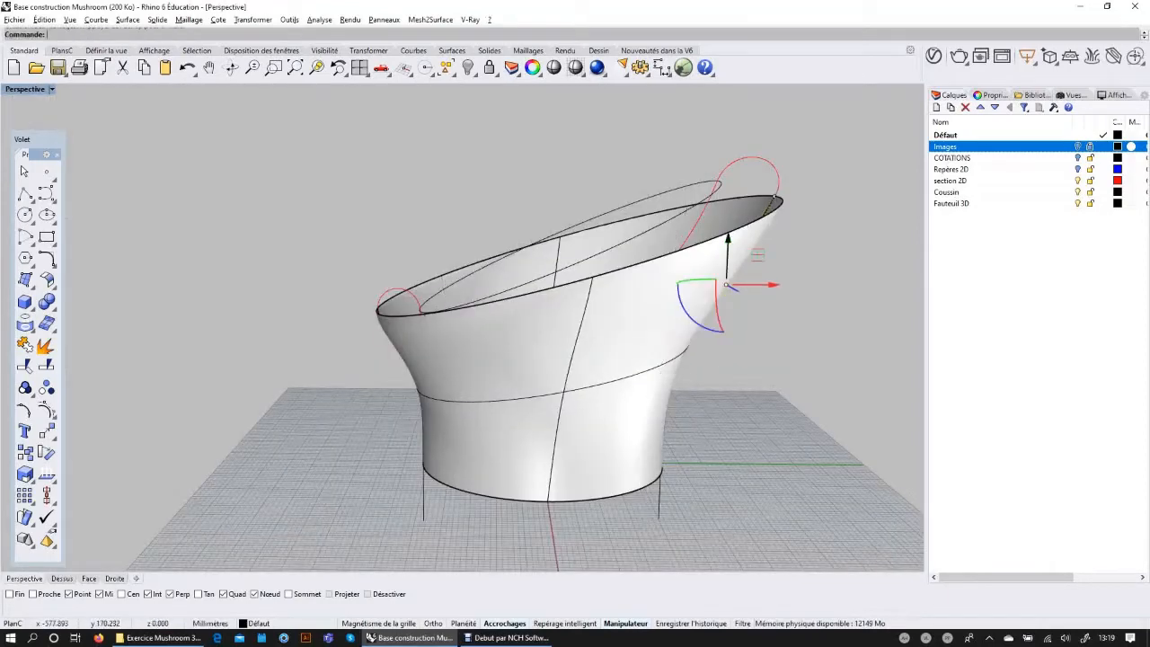
right_drag(741, 386, 584, 386)
click(541, 422)
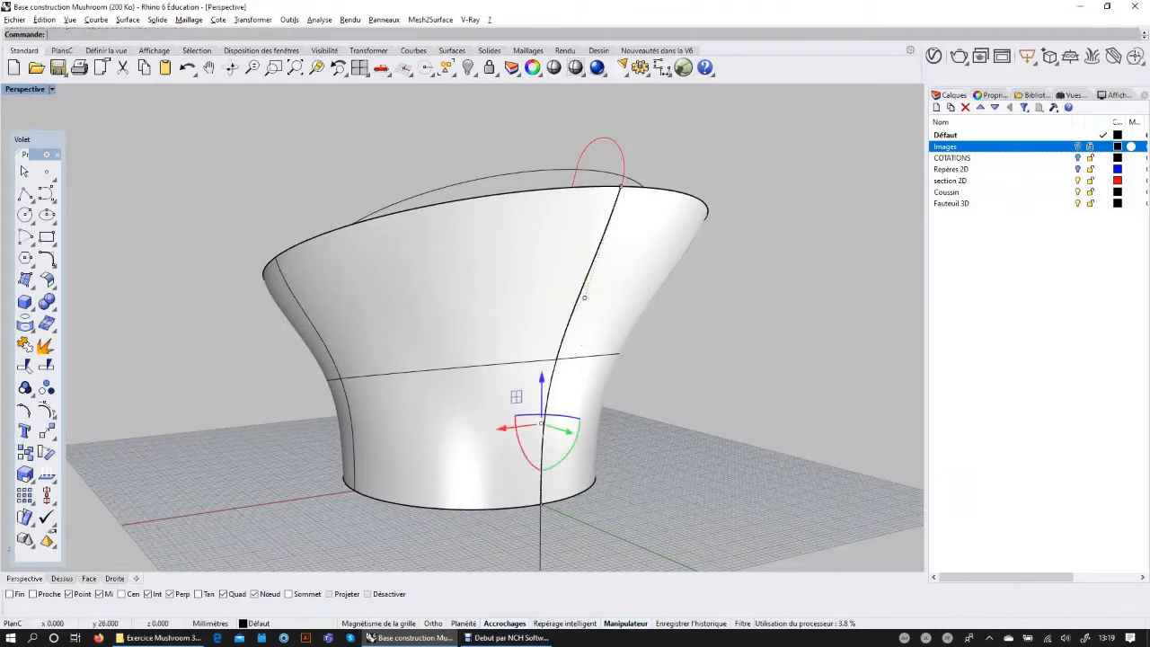
drag(541, 382, 541, 401)
right_drag(341, 441, 454, 469)
click(449, 469)
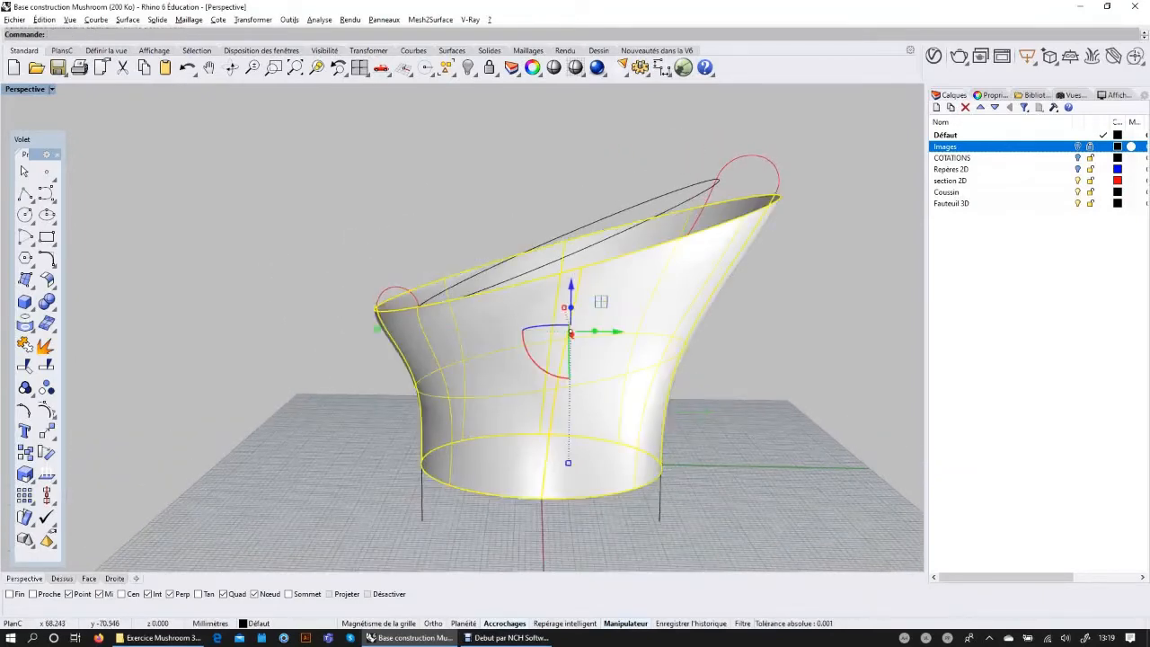
Switch to the Right view (Droite) and select the front profile curve to work on its control points.
click(114, 578)
click(146, 419)
click(191, 417)
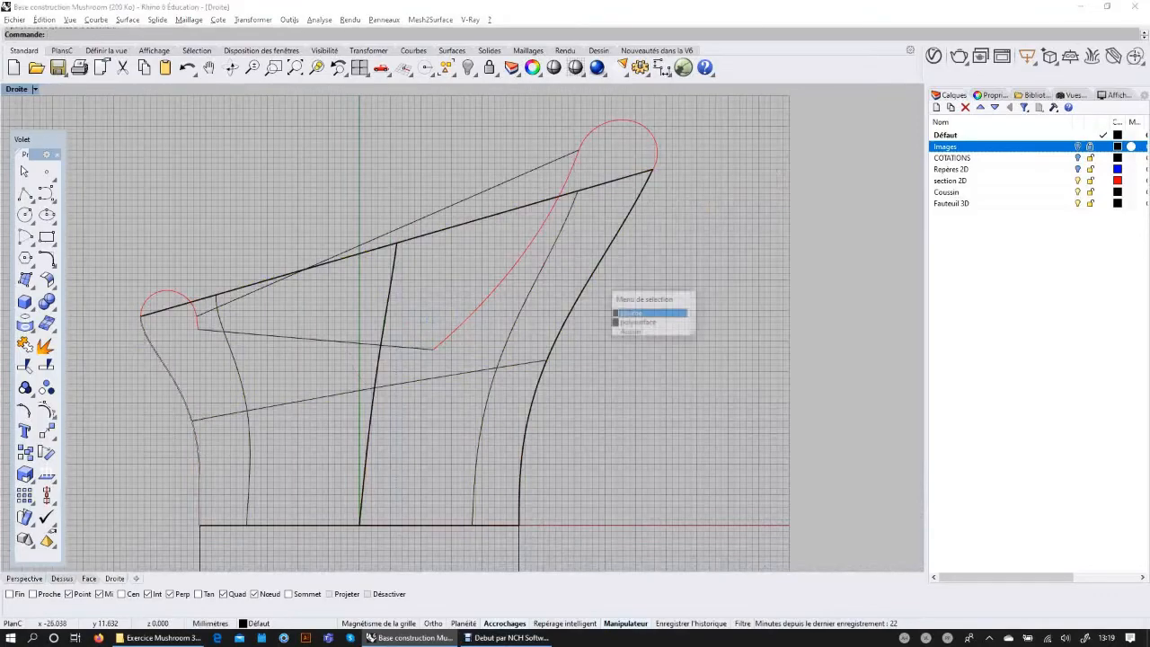
click(632, 313)
scroll(237, 383, down, 2)
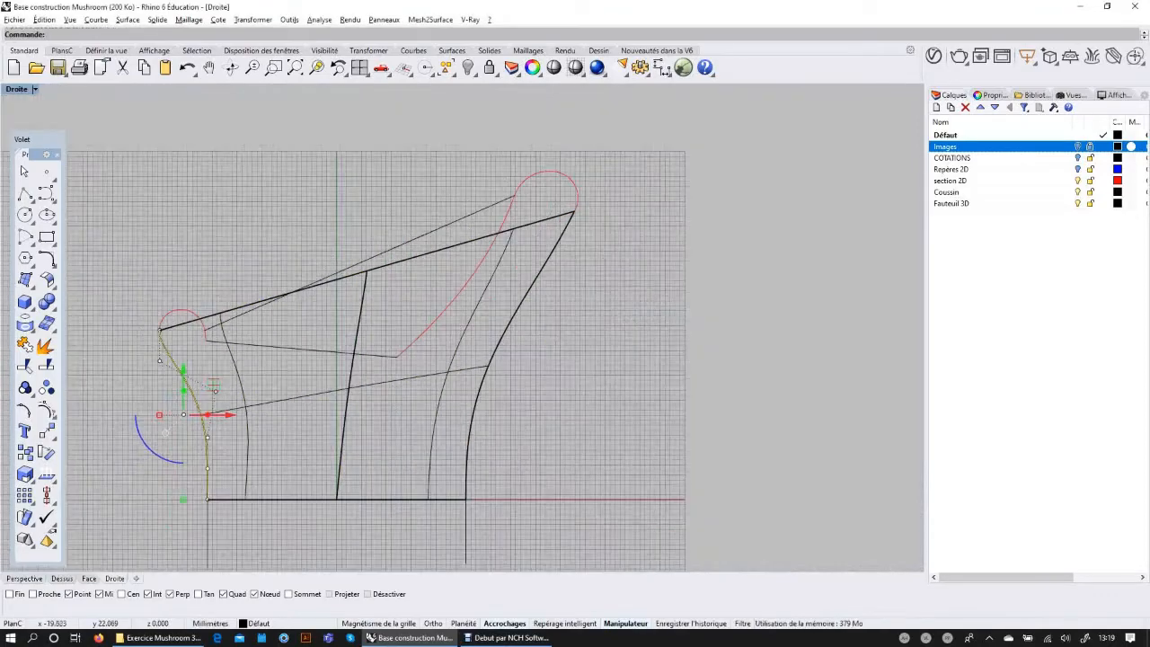
scroll(237, 383, up, 6)
right_drag(237, 381, 359, 286)
scroll(393, 305, up, 2)
Move the front profile curve's intermediate control points vertically downward, shift the upper one slightly toward the front, and clear the selection.
drag(303, 277, 310, 306)
drag(249, 404, 314, 499)
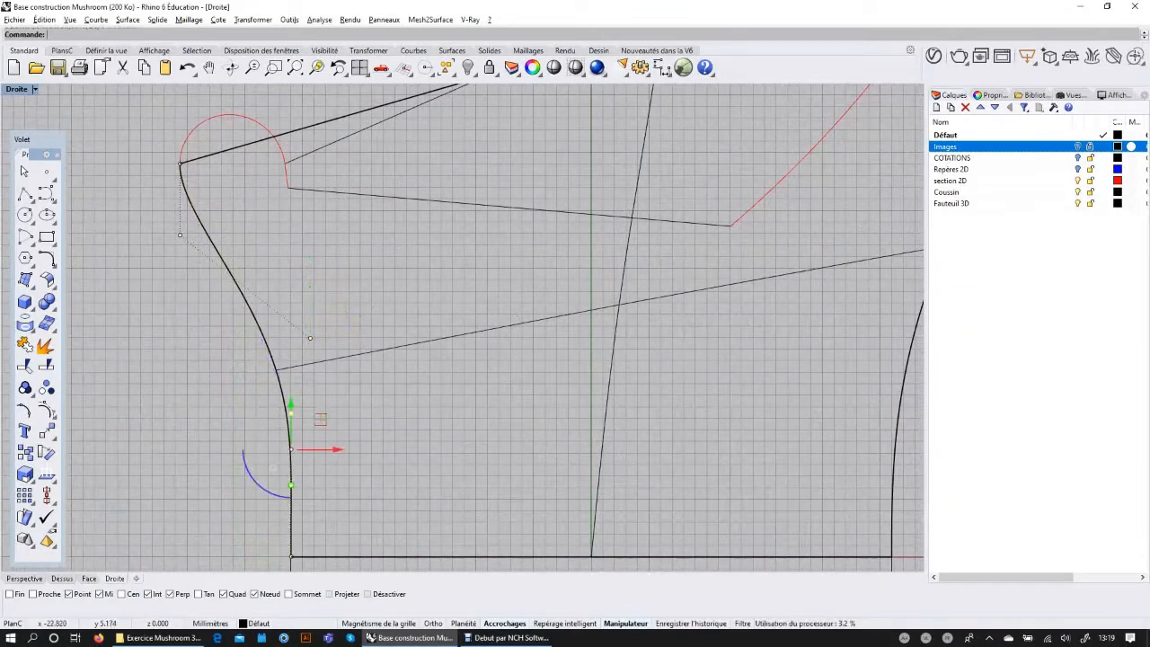
drag(291, 405, 291, 432)
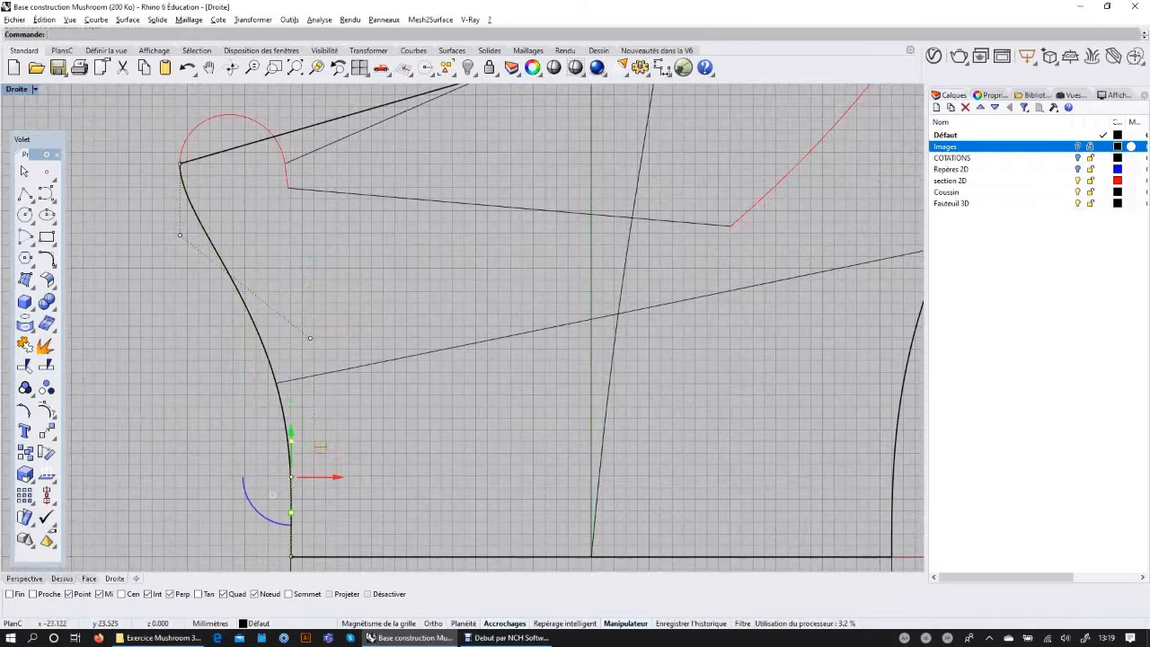
click(310, 338)
drag(355, 338, 344, 338)
key(Escape)
key(Escape)
Examine the reshaped shell from the side and from above in the Perspective view.
scroll(375, 298, down, 6)
right_drag(374, 299, 279, 351)
key(ctrl+F4)
mouse_move(462, 327)
right_down()
mouse_move(557, 368)
mouse_move(550, 355)
mouse_move(506, 406)
mouse_move(474, 422)
right_up()
scroll(410, 261, down, 2)
right_drag(410, 262, 494, 274)
scroll(440, 259, up, 2)
scroll(449, 263, up, 2)
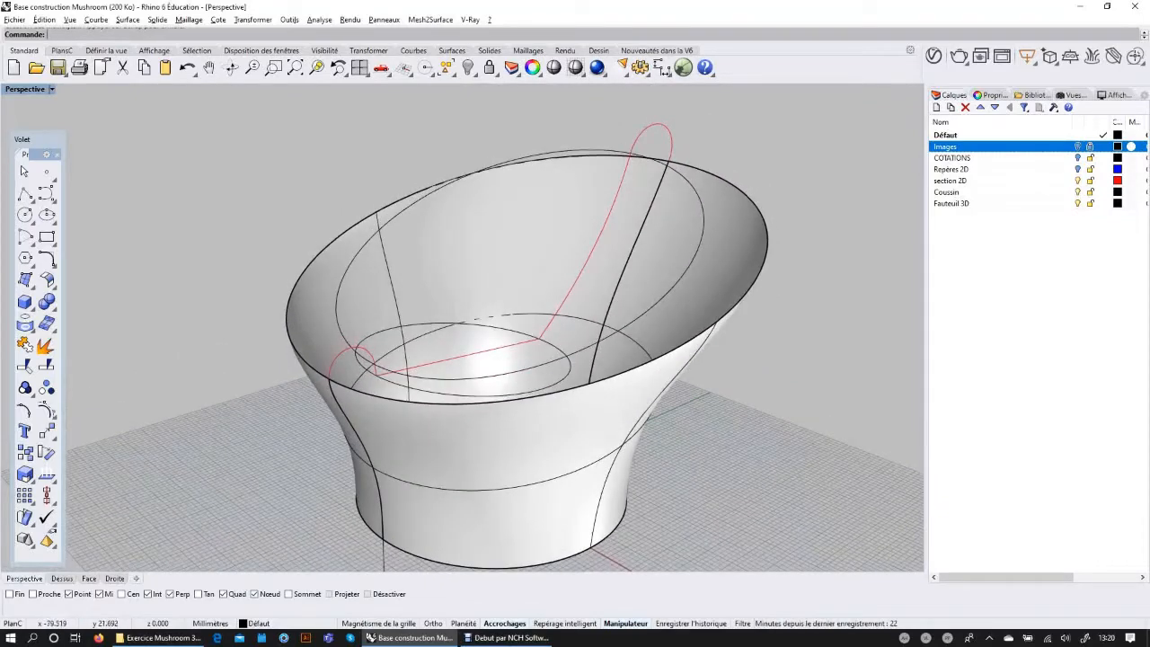
Highlight the inner ellipse, the outer rim curve and the two red arcs in turn to check the rim's rails and sections.
click(356, 352)
click(426, 378)
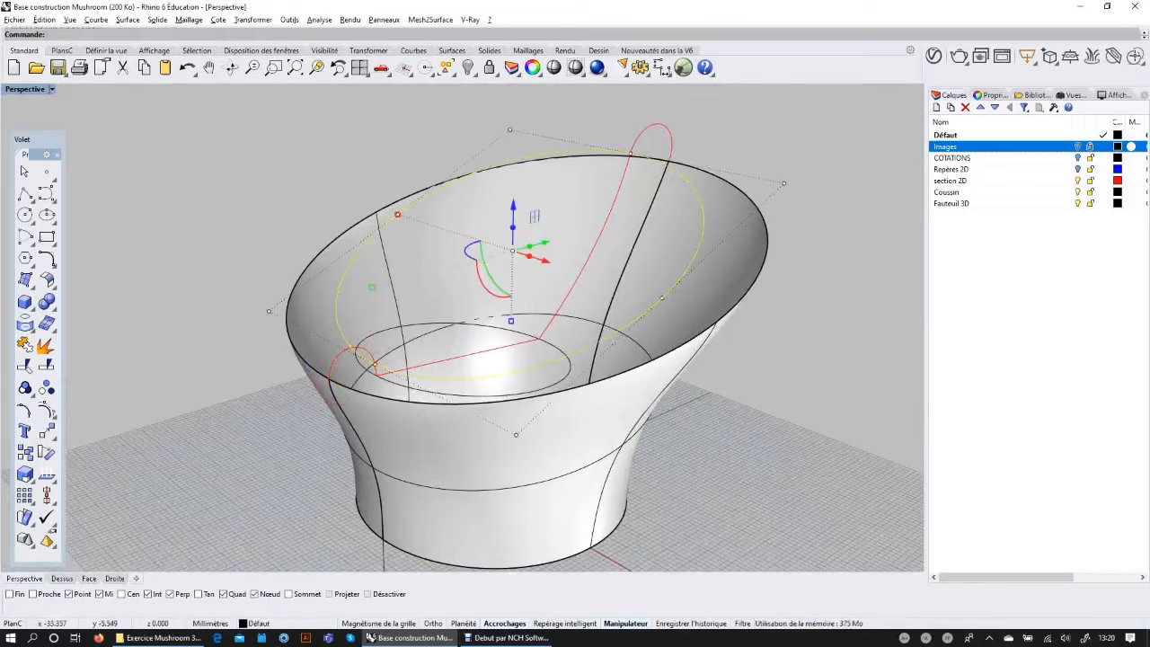
click(611, 295)
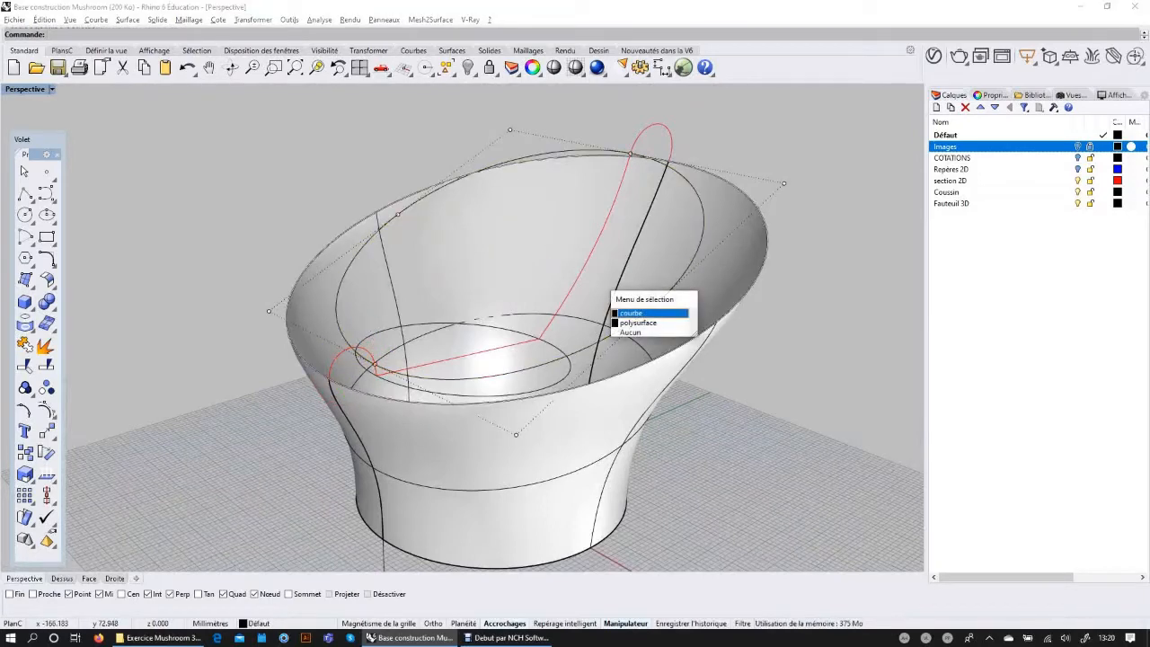
click(632, 312)
key(Escape)
click(659, 125)
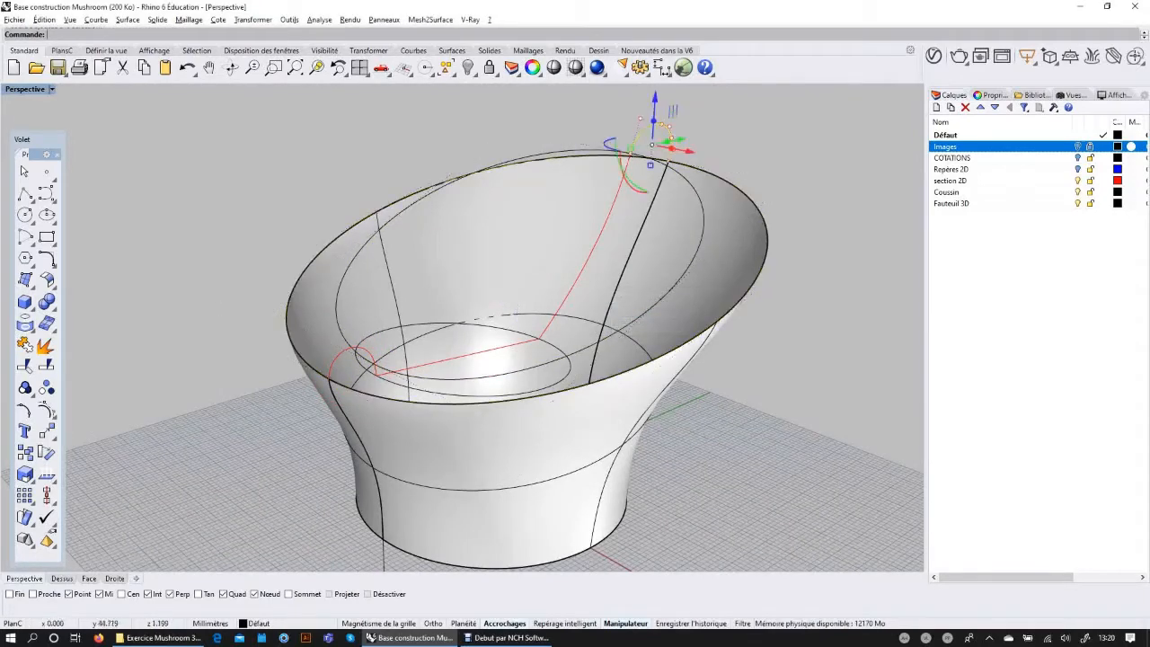
click(355, 348)
key(Escape)
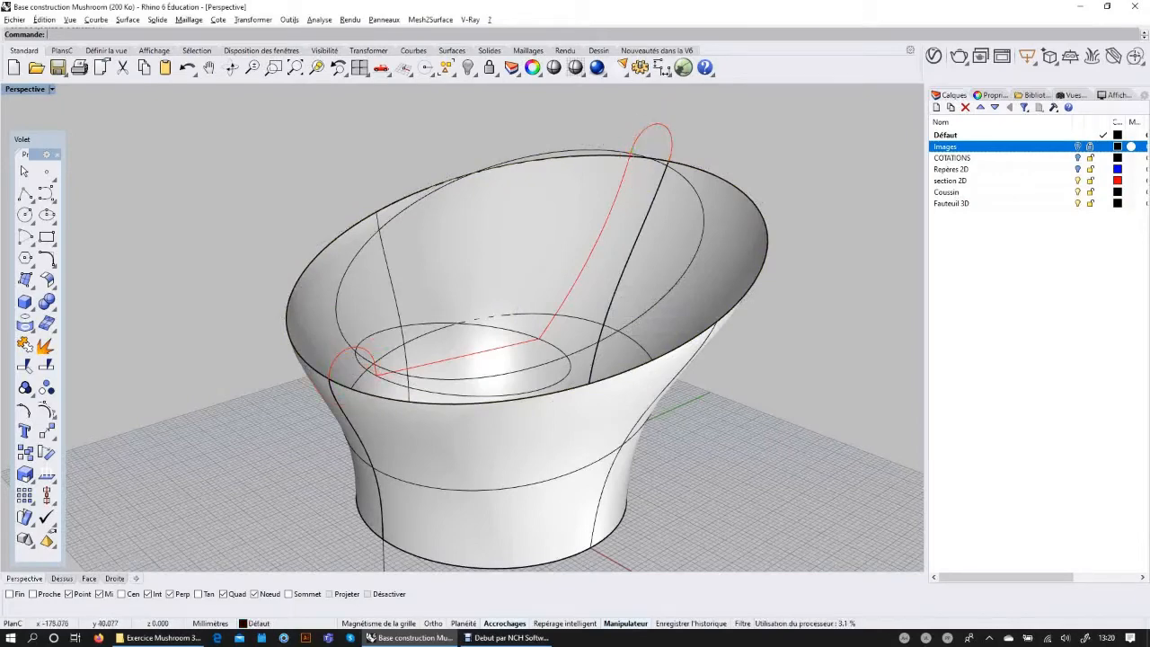
Start a two-rail sweep with the outer rim curve and inner ellipse as rails and the front and rear red arcs as sections.
right_drag(575, 360, 539, 378)
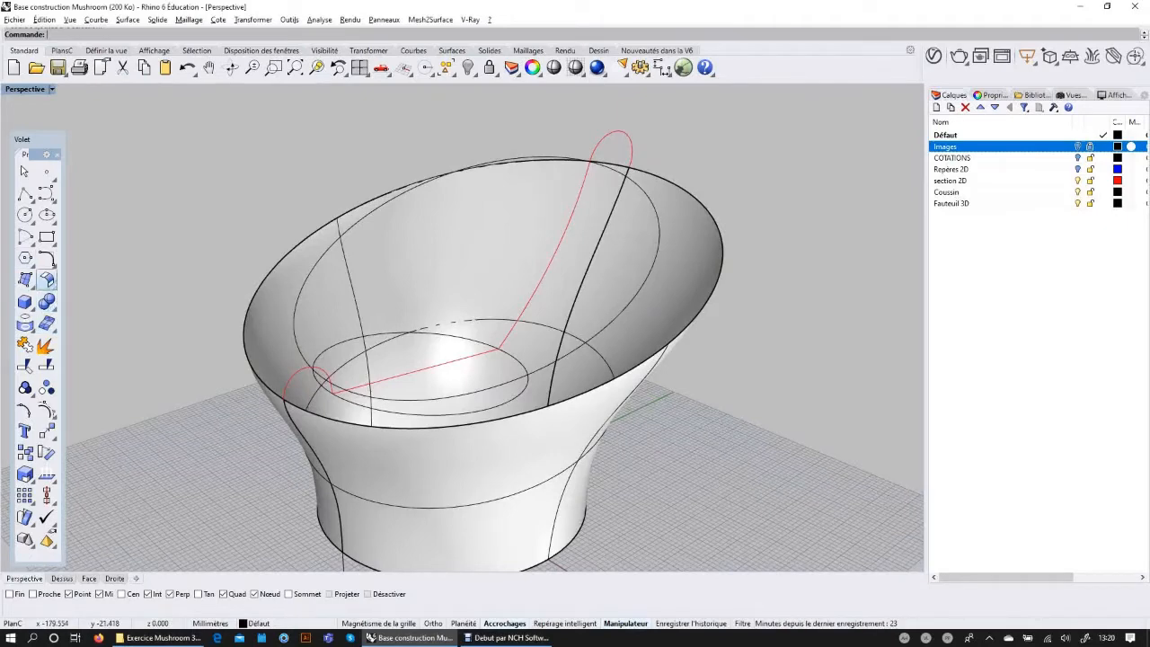
click(54, 286)
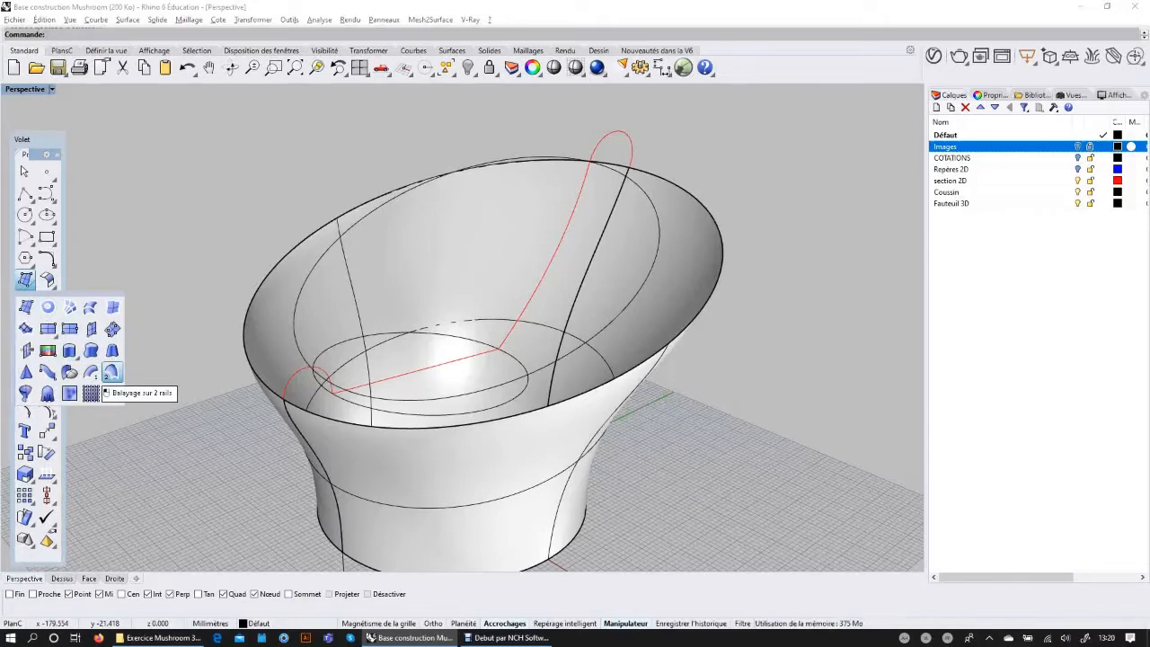
click(112, 372)
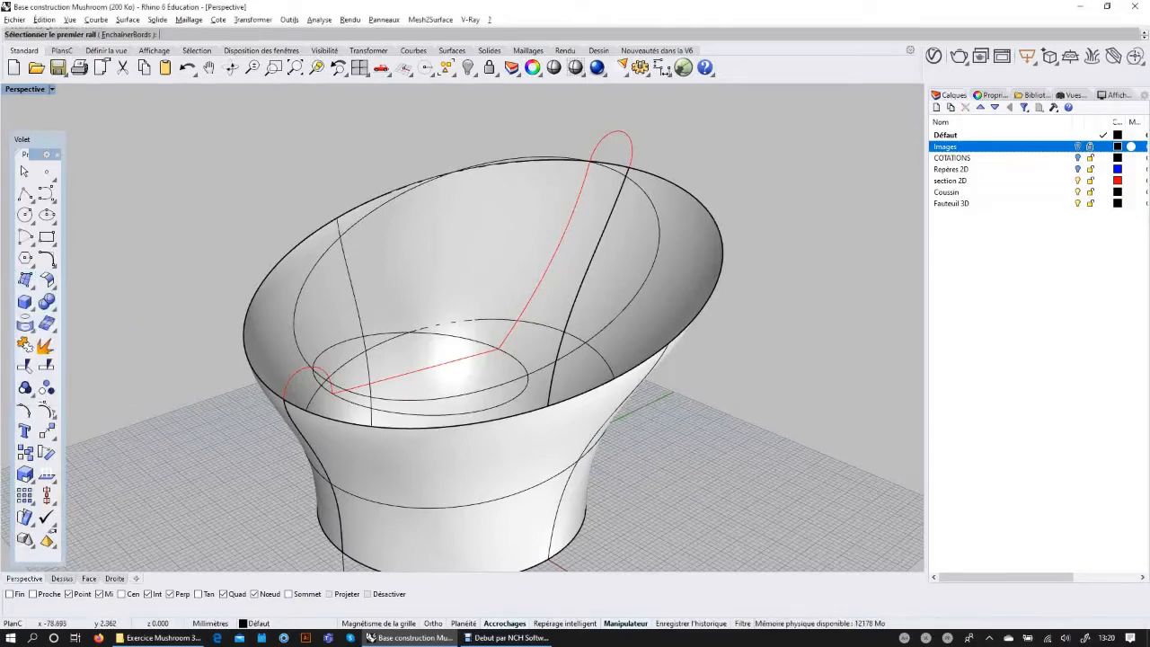
click(610, 308)
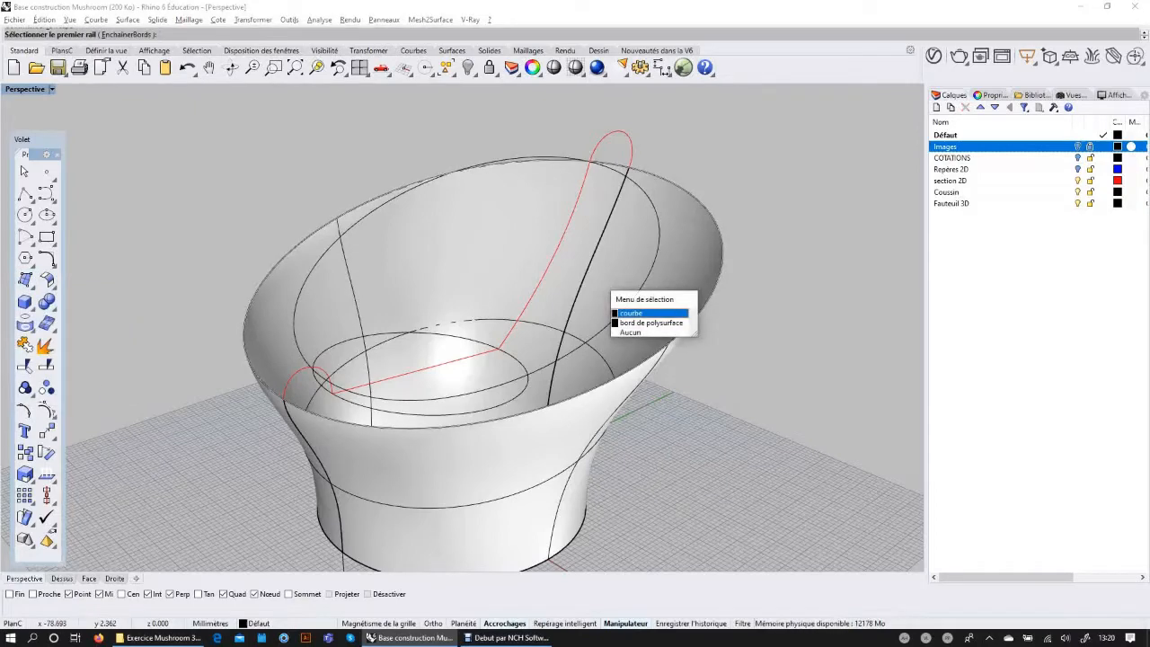
click(629, 313)
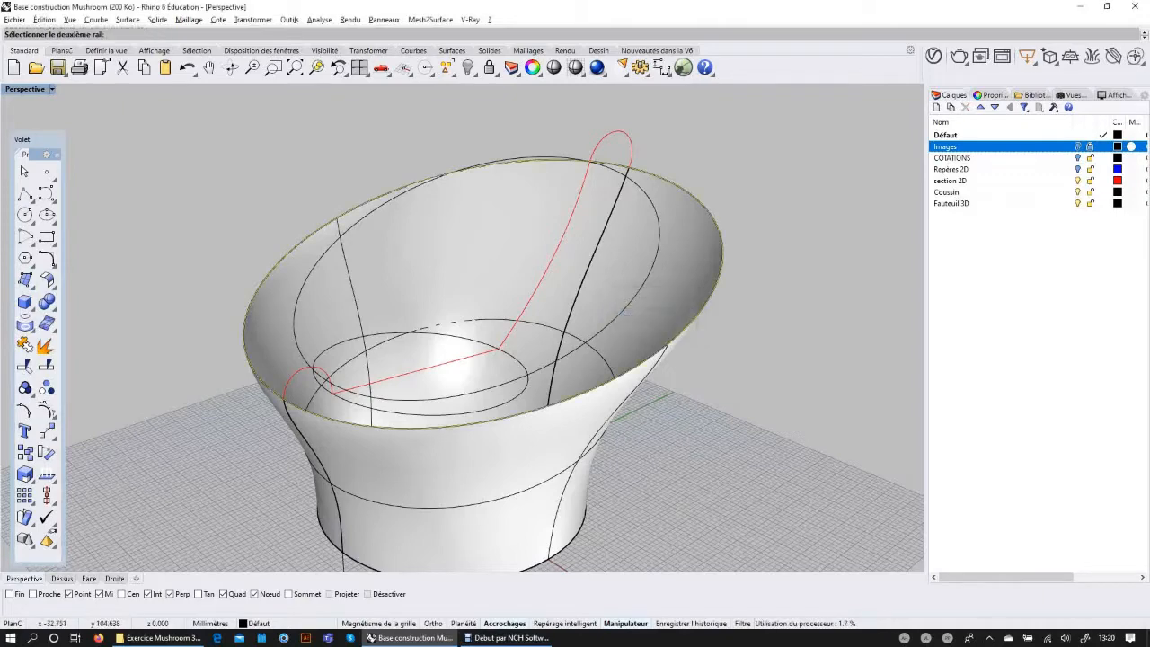
click(626, 311)
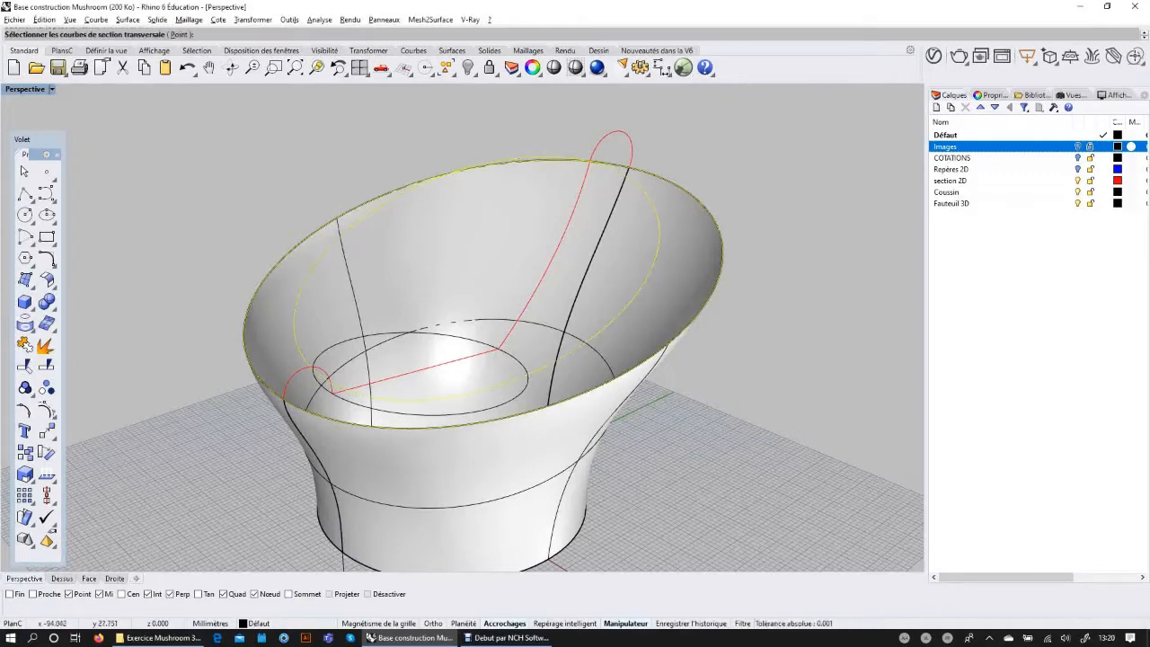
click(327, 379)
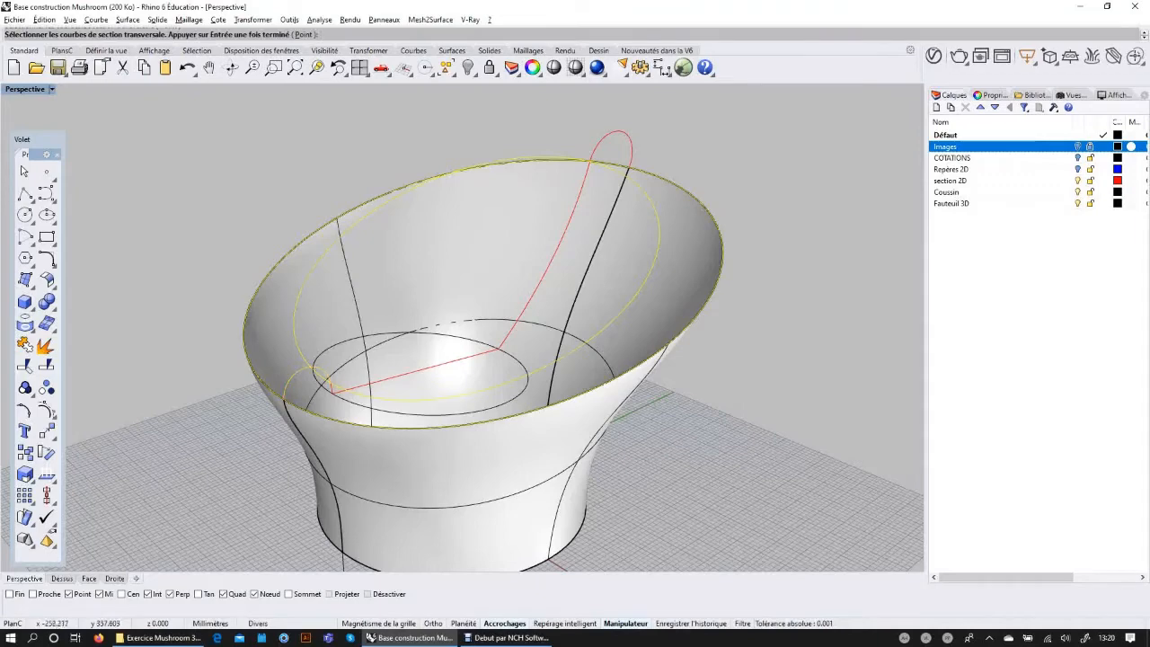
key(Return)
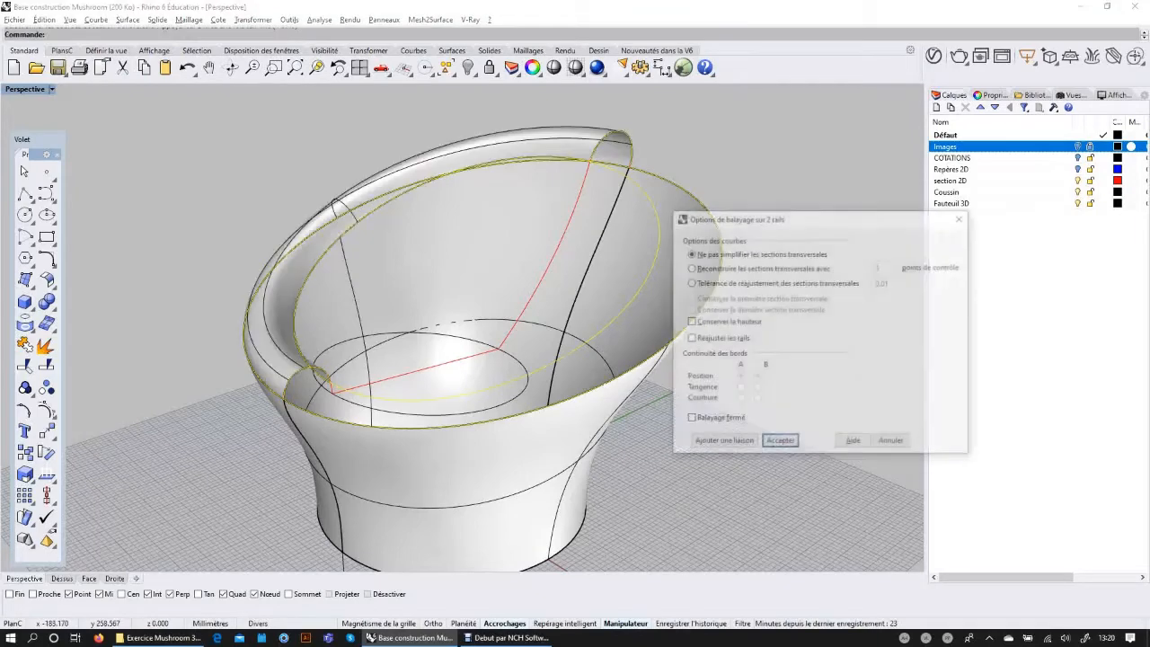
Enable the closed sweep option (Balayage fermé) and create the rounded rim surface.
click(690, 419)
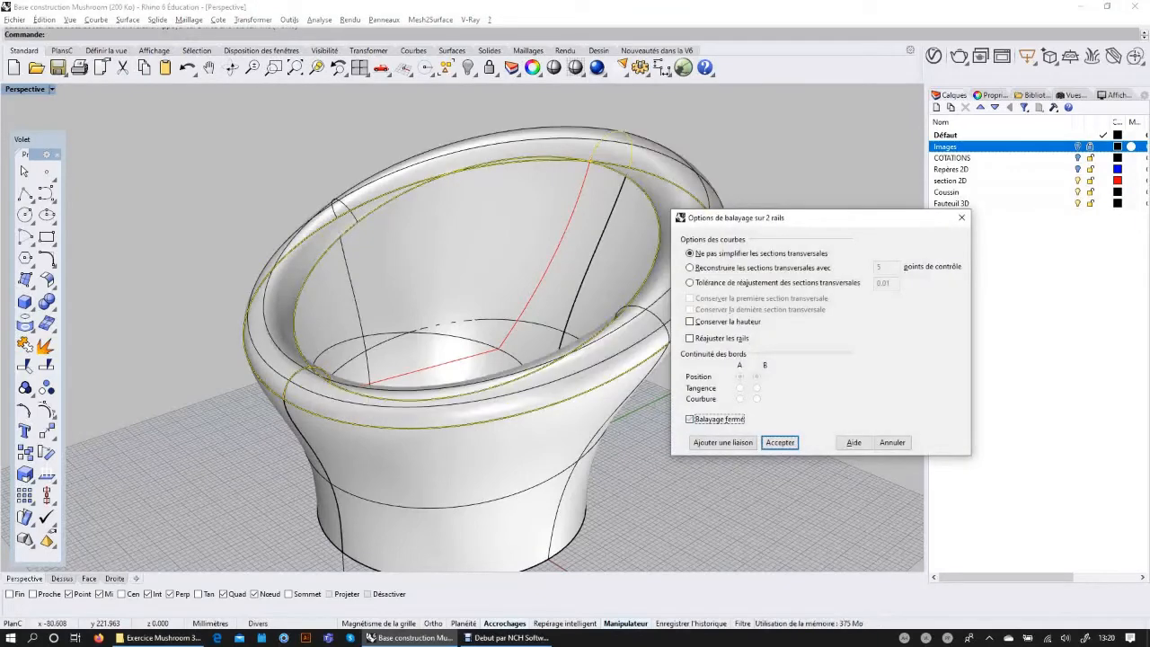
drag(791, 221, 912, 217)
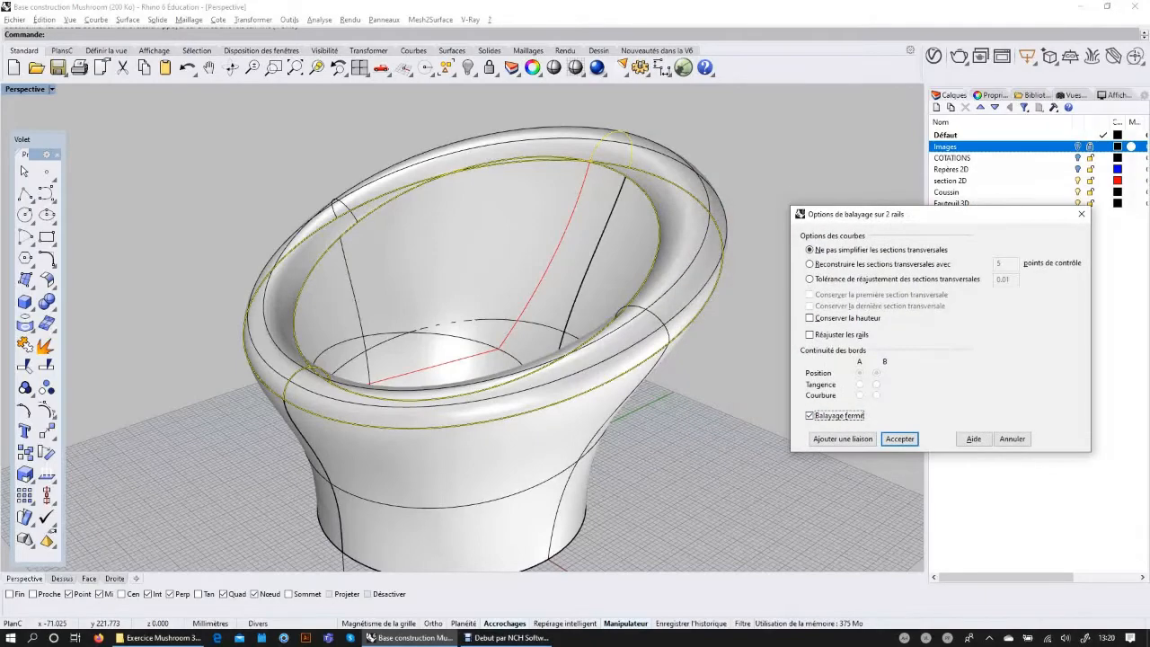
right_drag(450, 360, 468, 324)
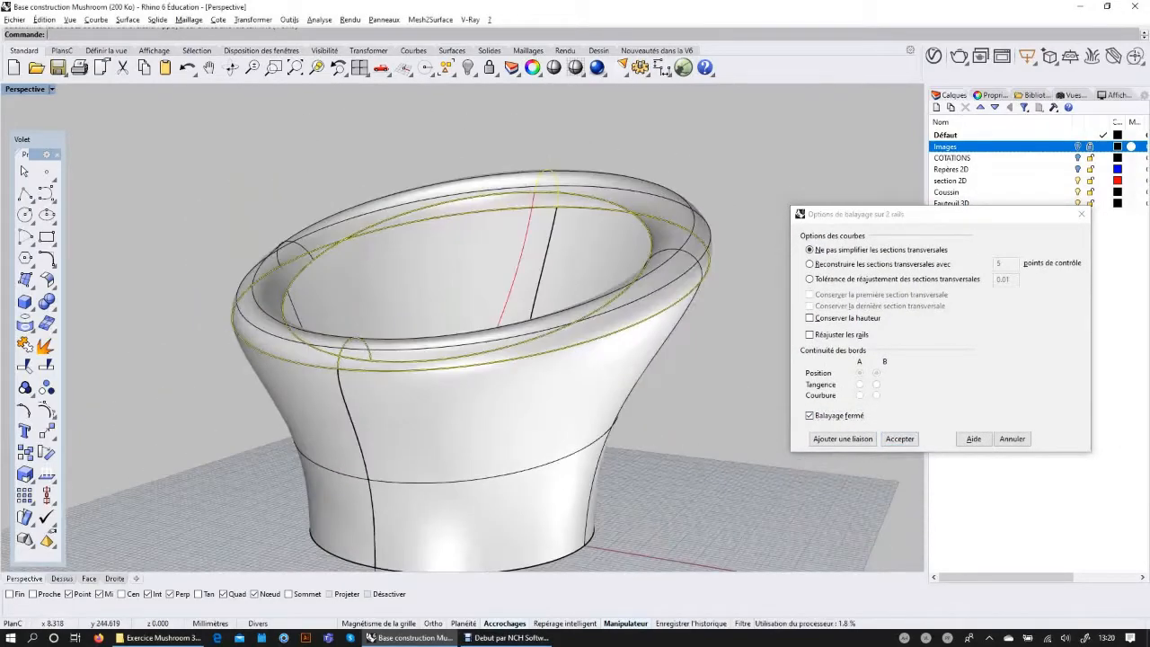
click(899, 439)
Examine the rounded rim surface and the shell's interior from several angles and zoom levels.
right_drag(706, 202, 707, 270)
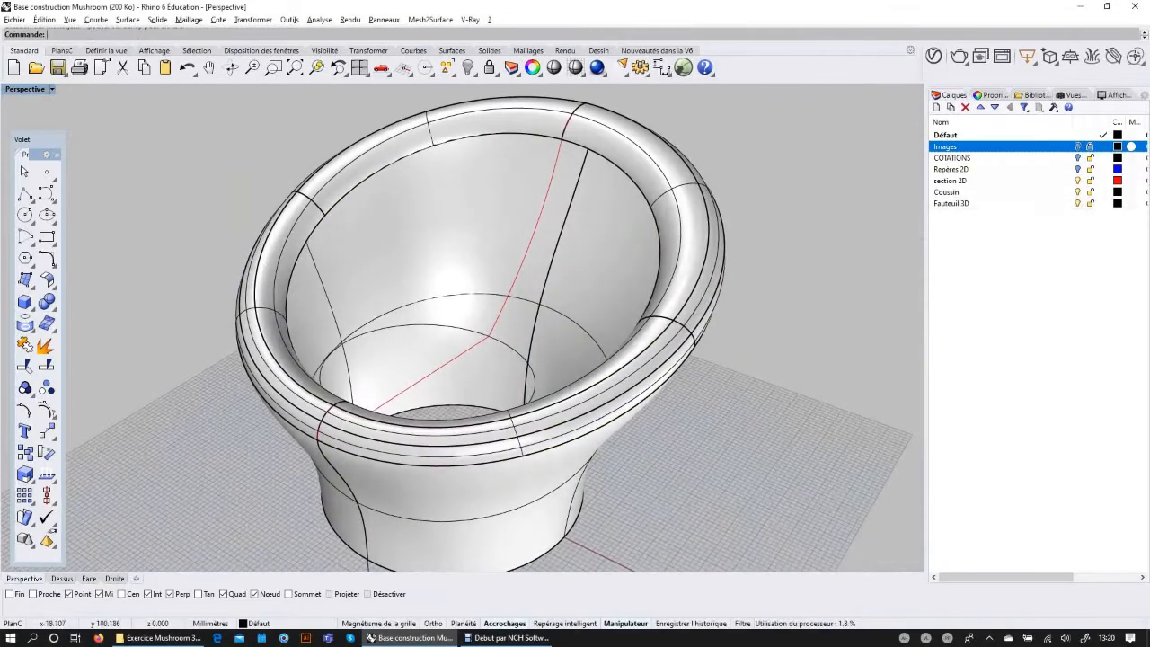
scroll(707, 269, down, 4)
scroll(575, 323, up, 5)
right_drag(629, 332, 405, 297)
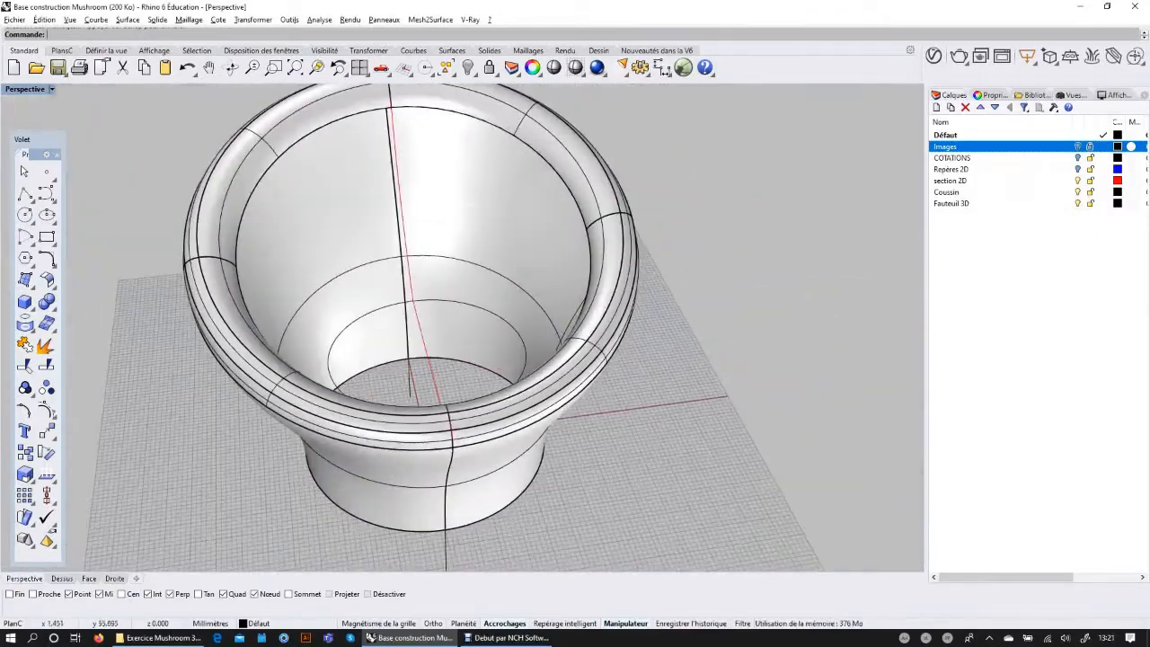
scroll(359, 270, up, 6)
right_drag(503, 297, 377, 301)
scroll(360, 314, down, 4)
right_drag(575, 314, 287, 319)
shift+right_drag(540, 342, 679, 315)
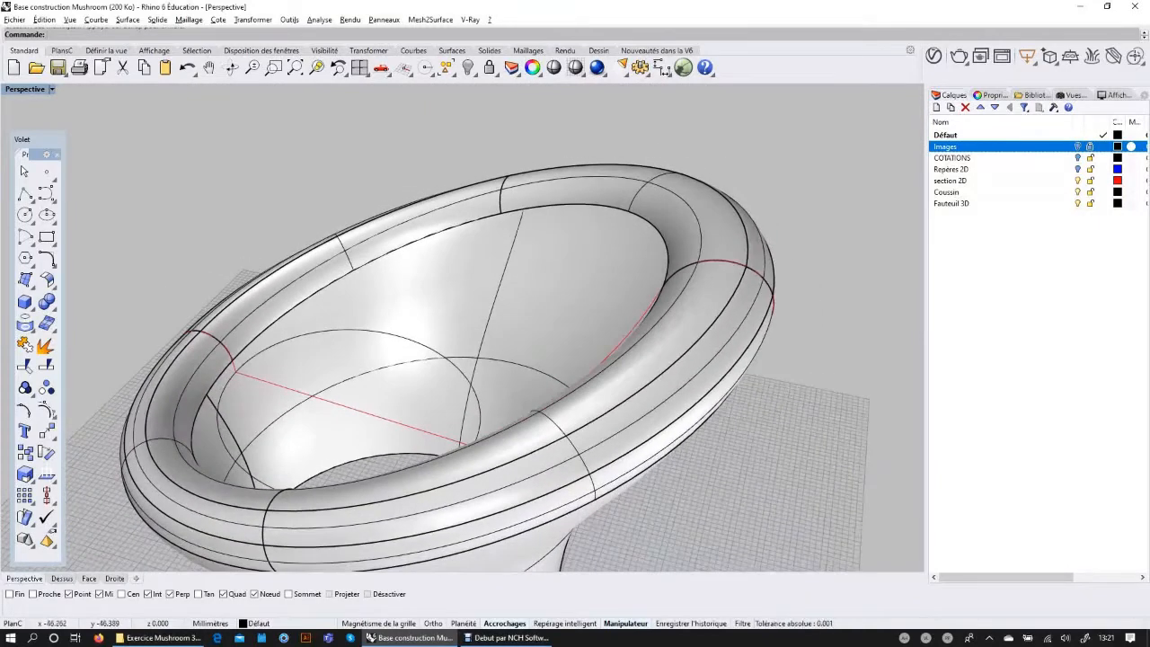
Highlight the seat ellipse and the rim's inner edge curve to check the rails for the interior surface.
click(273, 344)
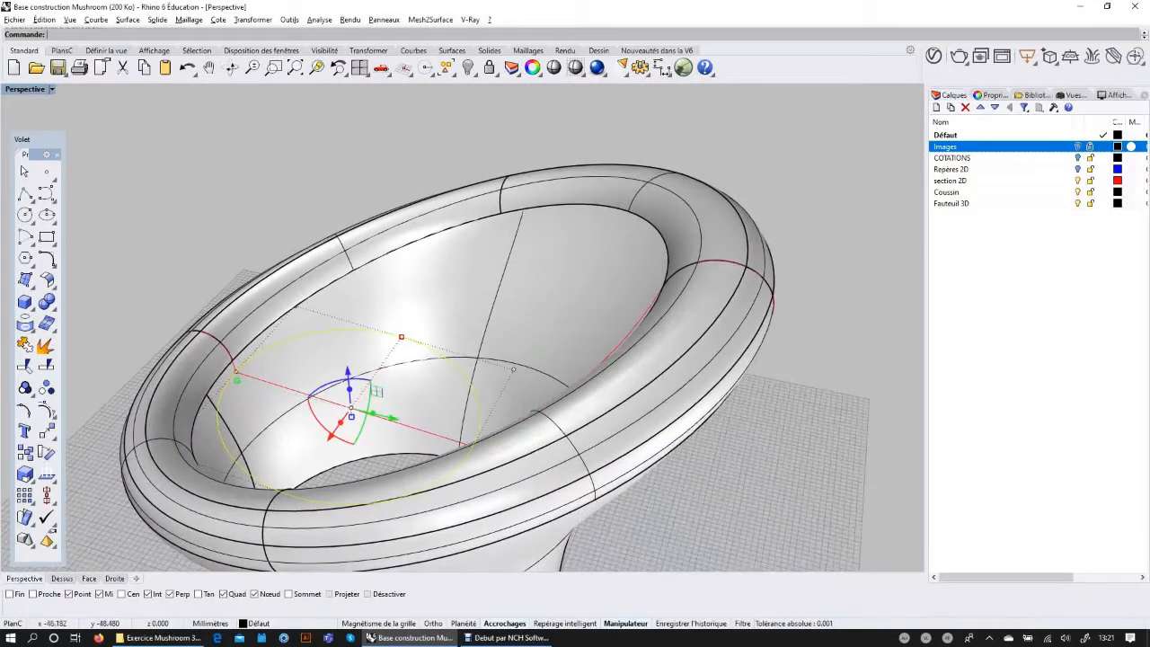
click(614, 296)
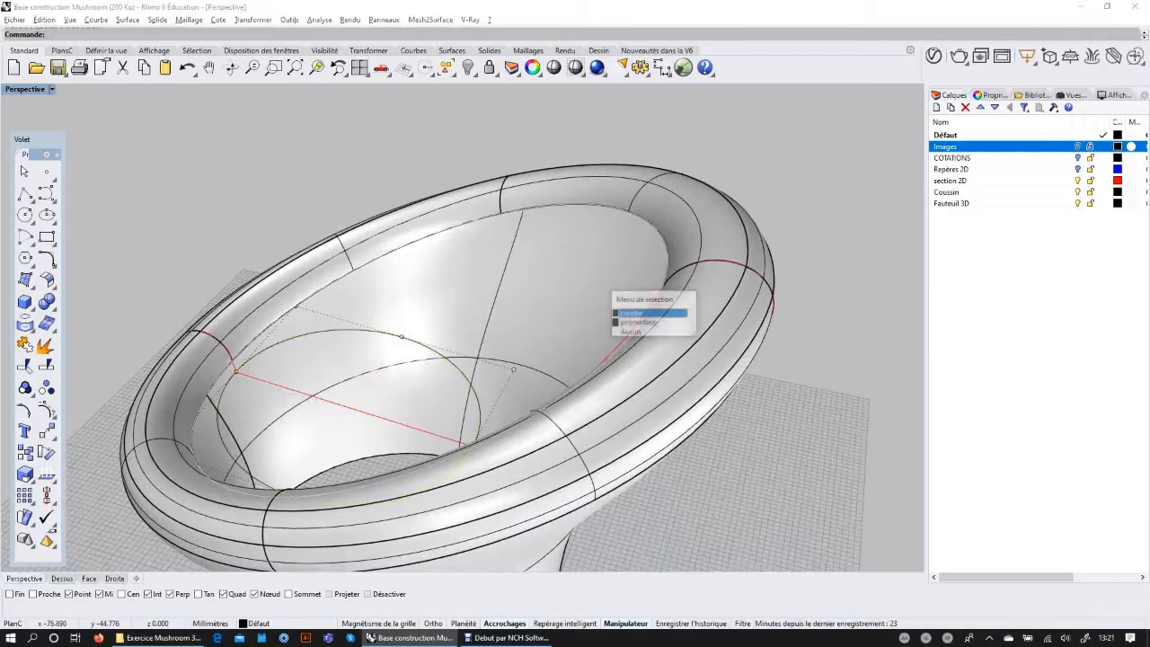
click(638, 313)
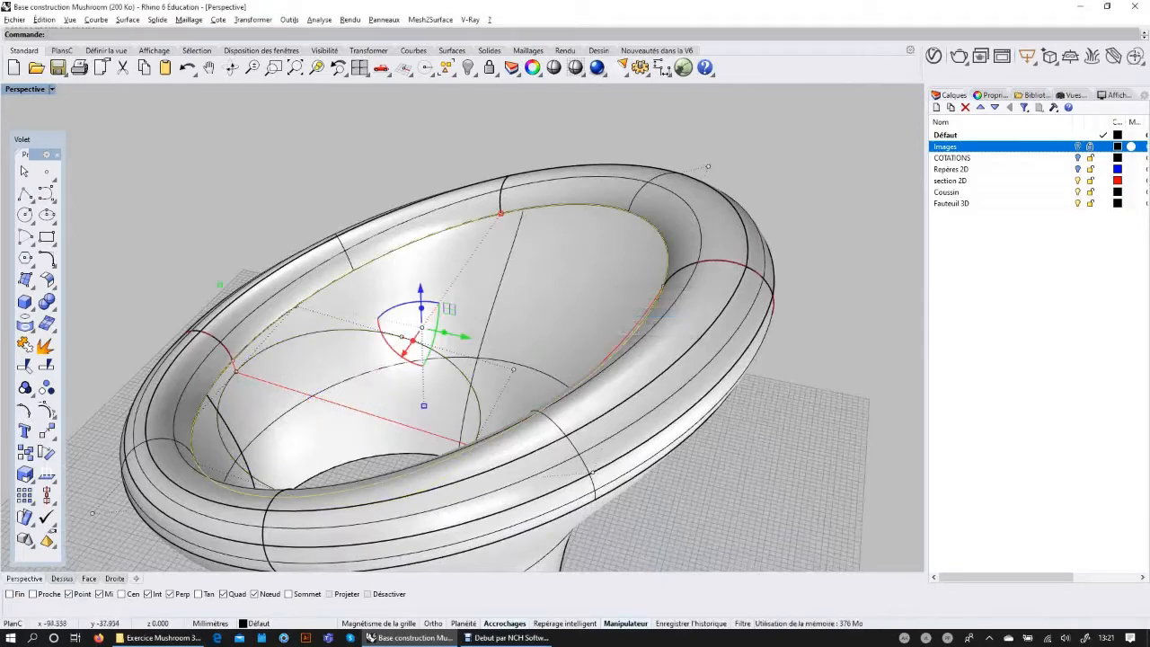
key(Escape)
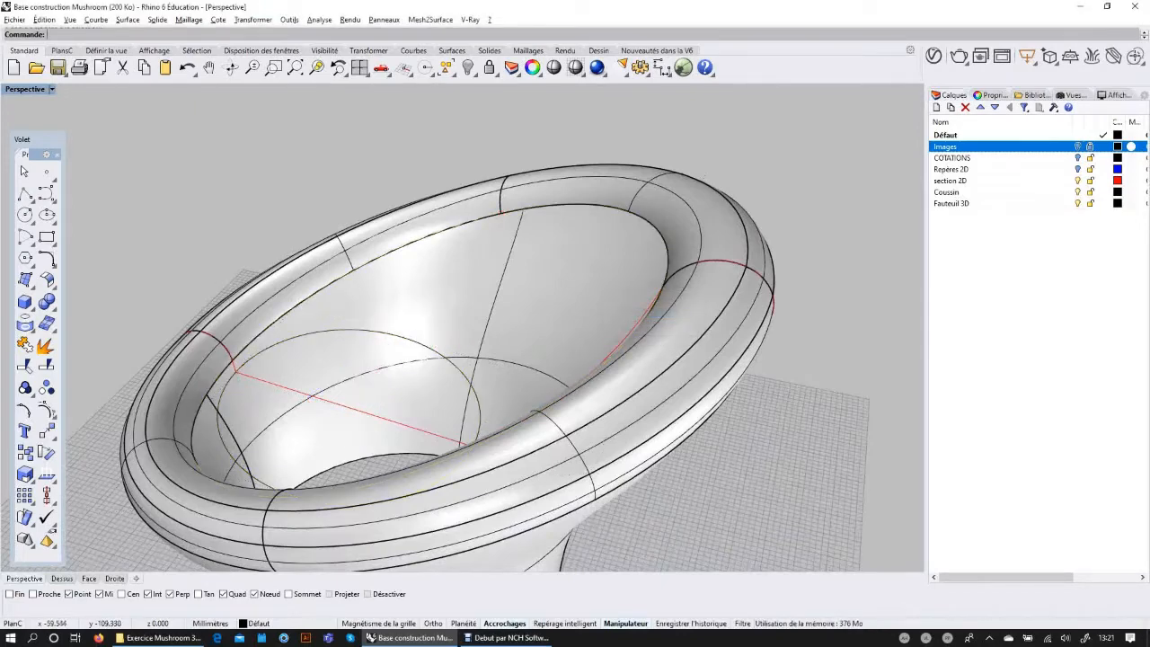
Start a two-rail sweep with the rim's inner edge curve and the seat ellipse as rails.
click(30, 284)
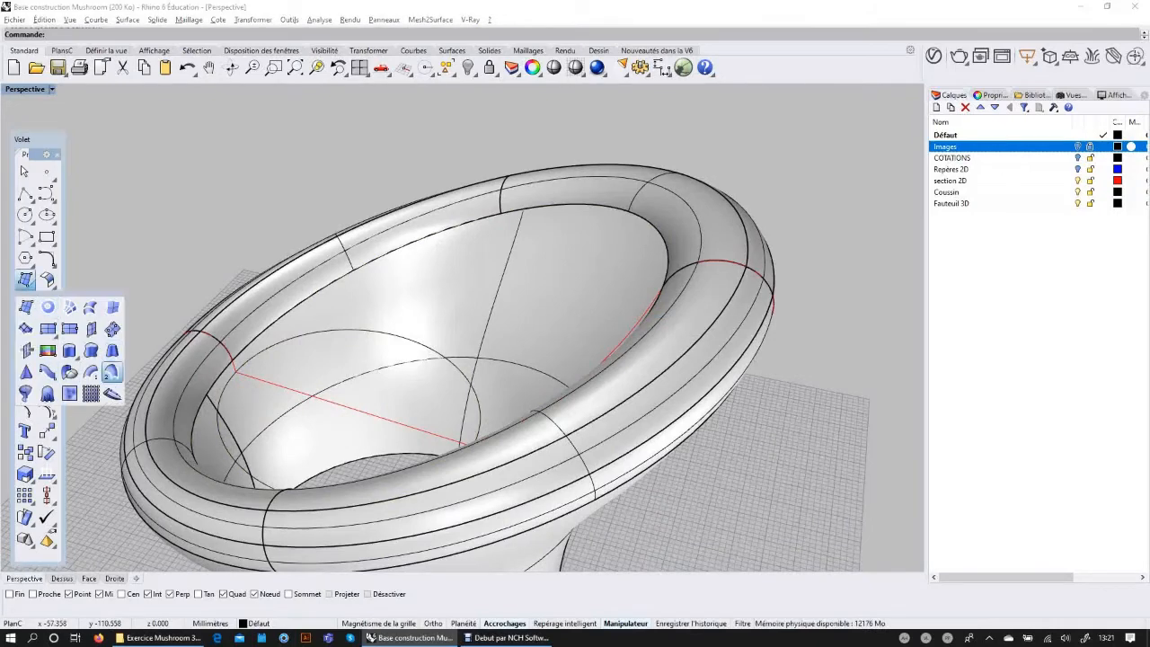
click(112, 371)
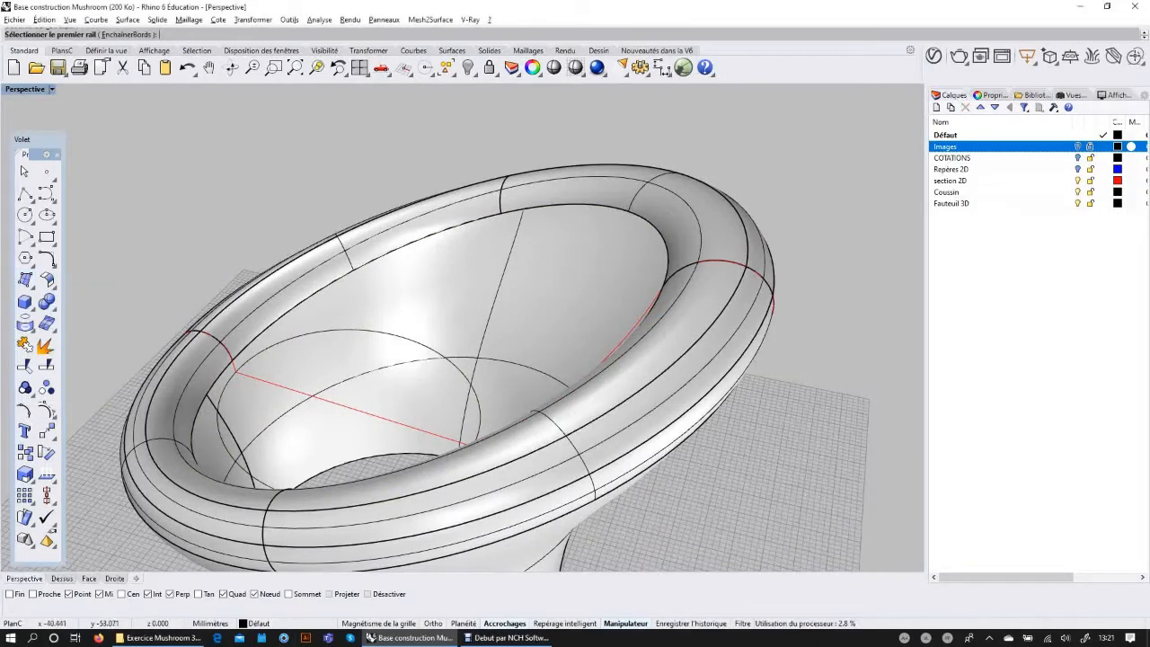
click(613, 295)
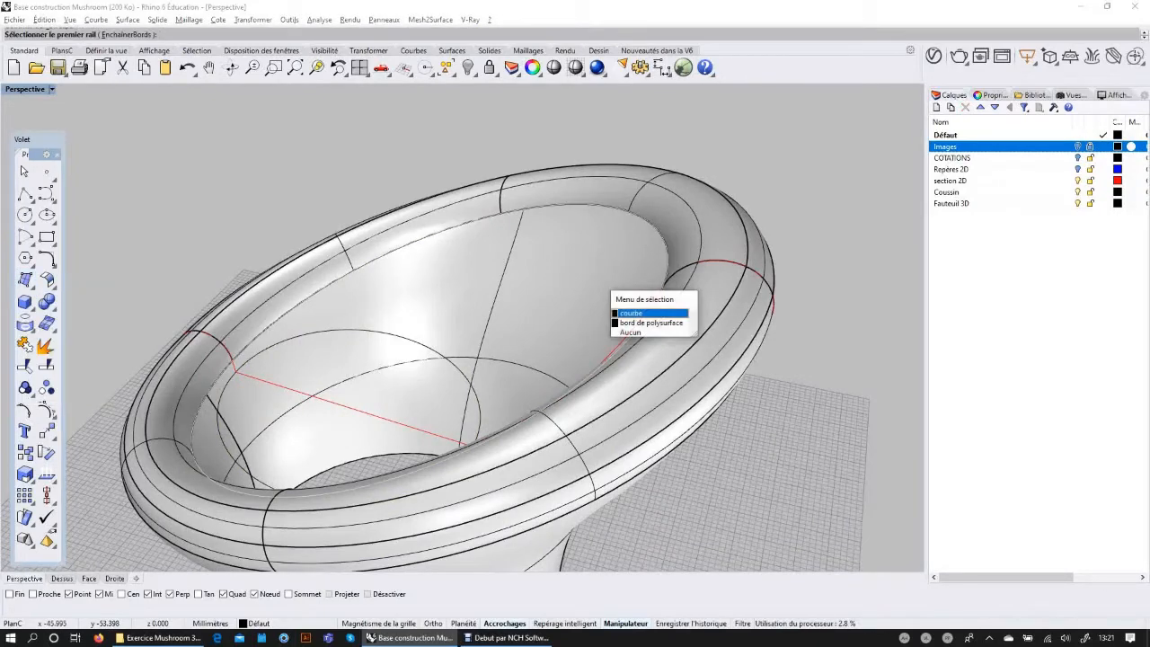
click(649, 313)
click(476, 400)
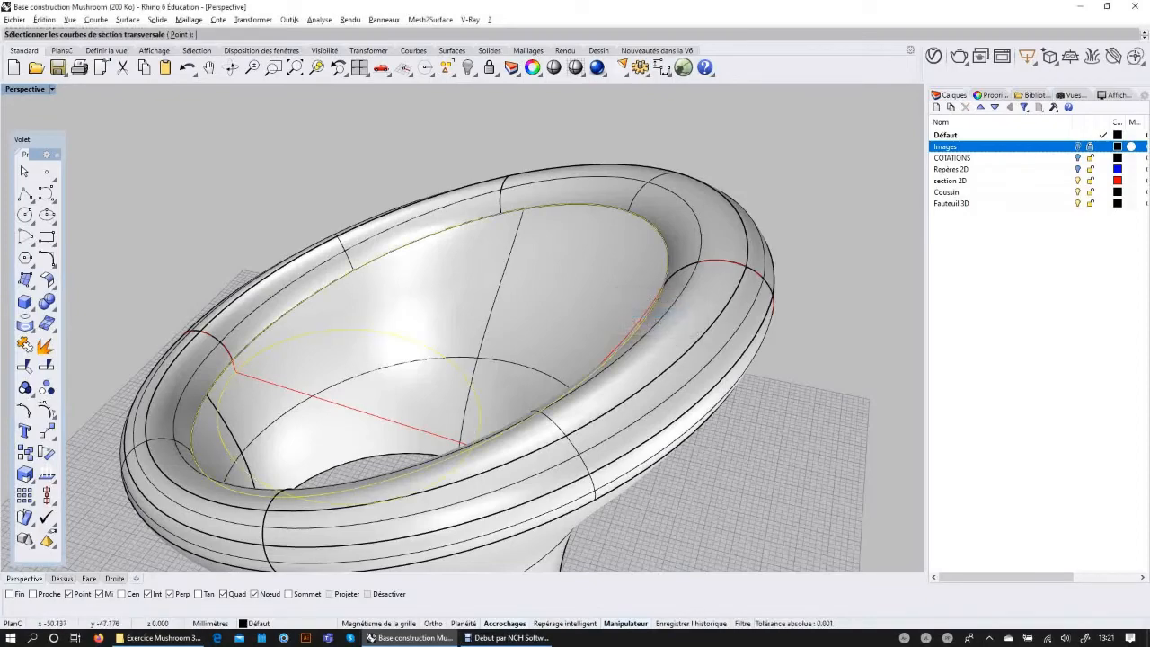
Select the front and rear red section lines between the rails and create the closed interior surface.
scroll(226, 370, up, 8)
click(247, 358)
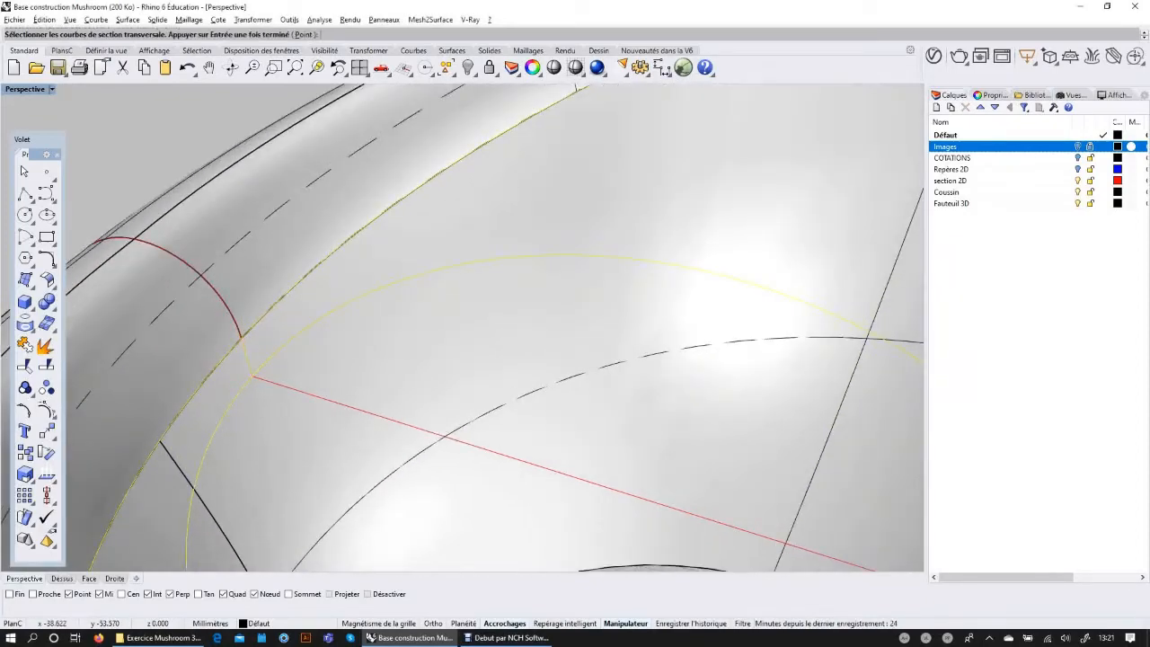
scroll(245, 353, down, 8)
right_drag(432, 359, 557, 367)
click(577, 342)
key(Return)
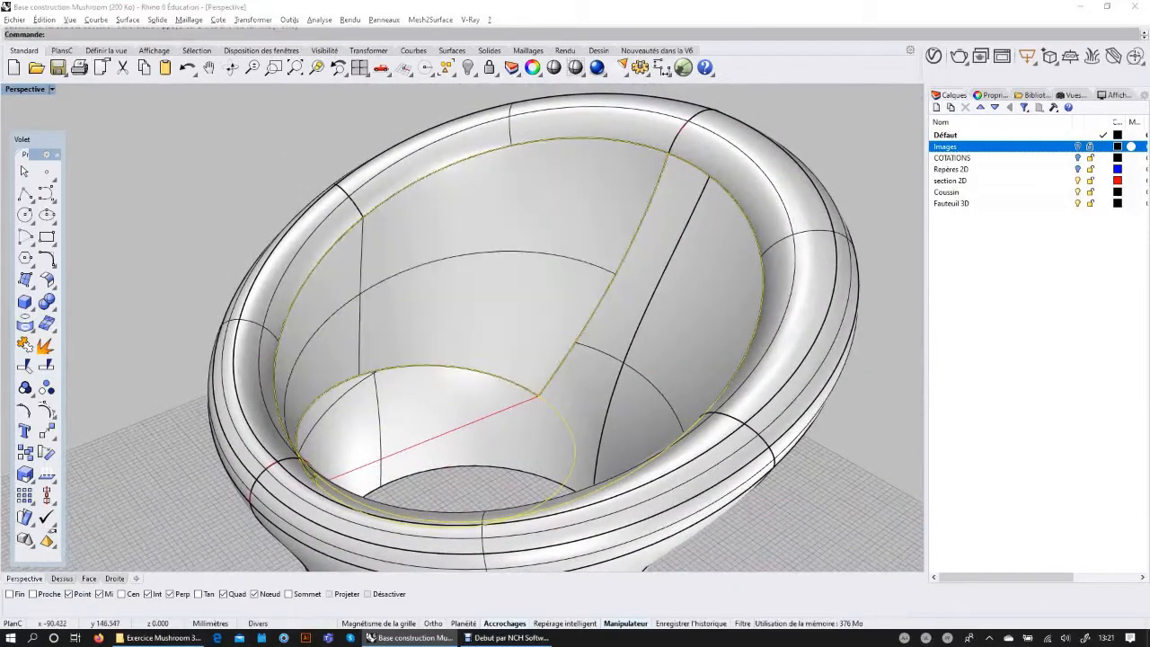
click(810, 415)
right_drag(449, 315, 450, 414)
key(Return)
scroll(494, 328, down, 6)
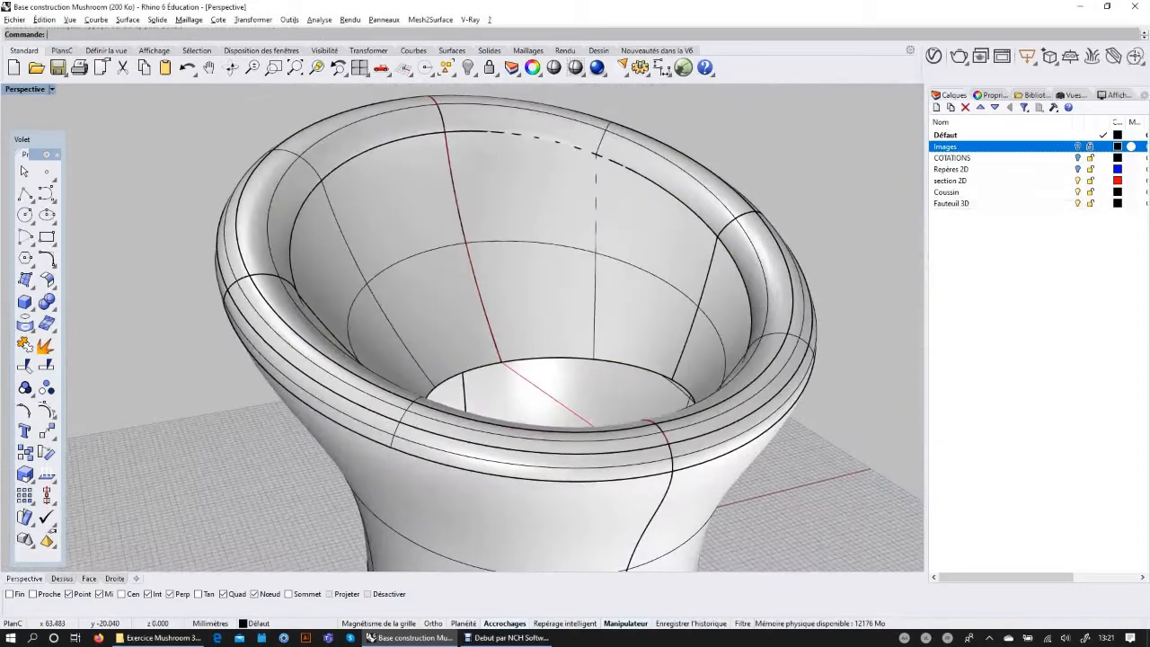
Hide the section 2D layer.
shift+right_drag(540, 359, 387, 333)
scroll(643, 360, up, 3)
scroll(494, 328, down, 4)
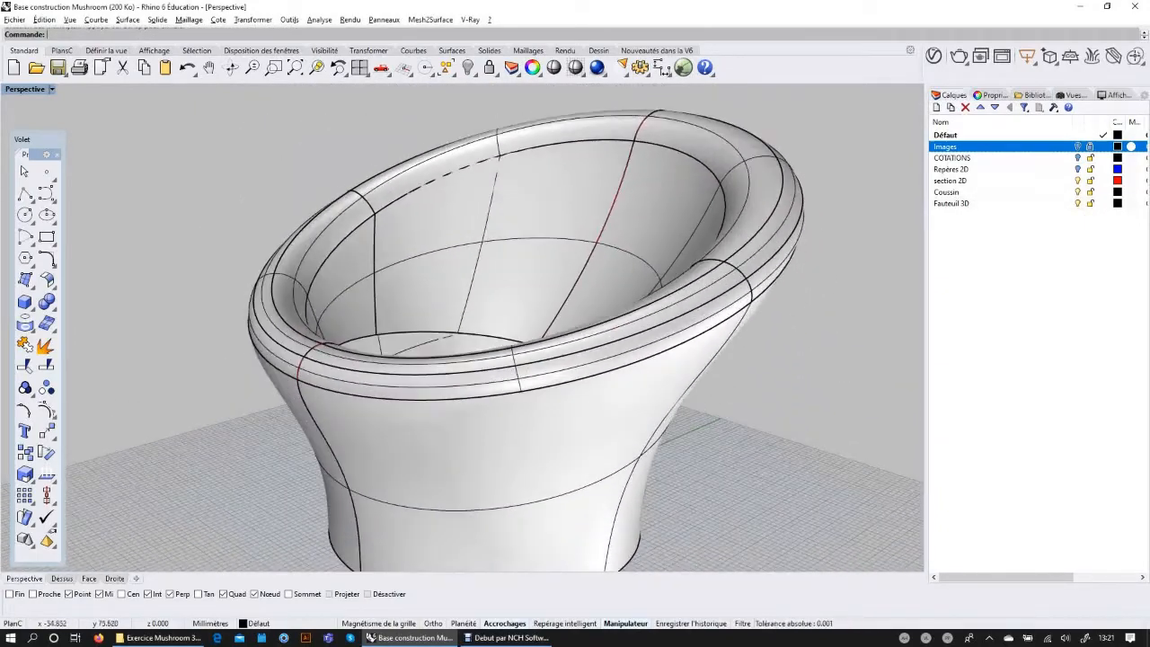
right_drag(539, 314, 422, 363)
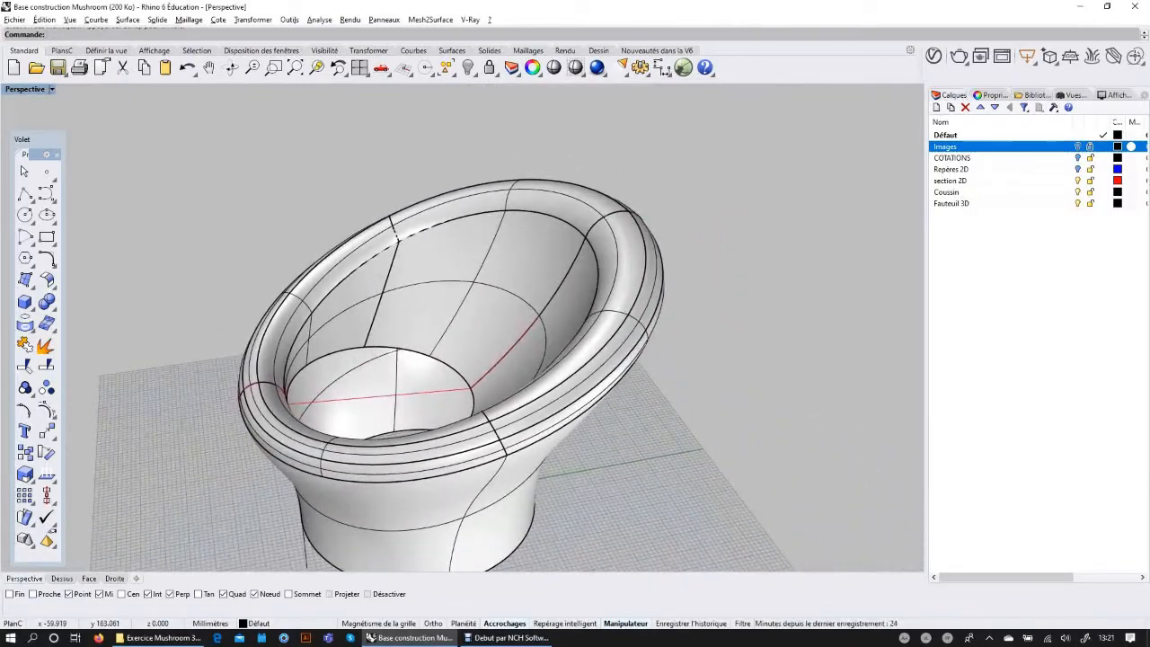
click(1078, 181)
Create a planar surface from the seat ellipse curve to fill the opening at the bottom of the interior.
scroll(494, 328, up, 6)
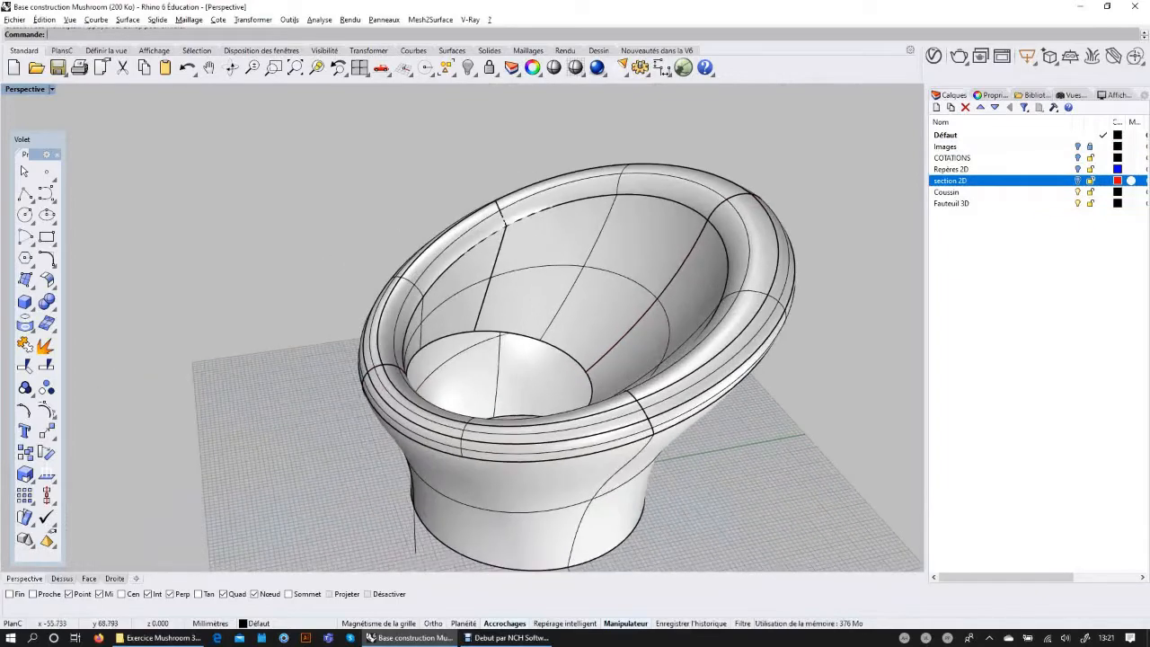
scroll(494, 328, up, 2)
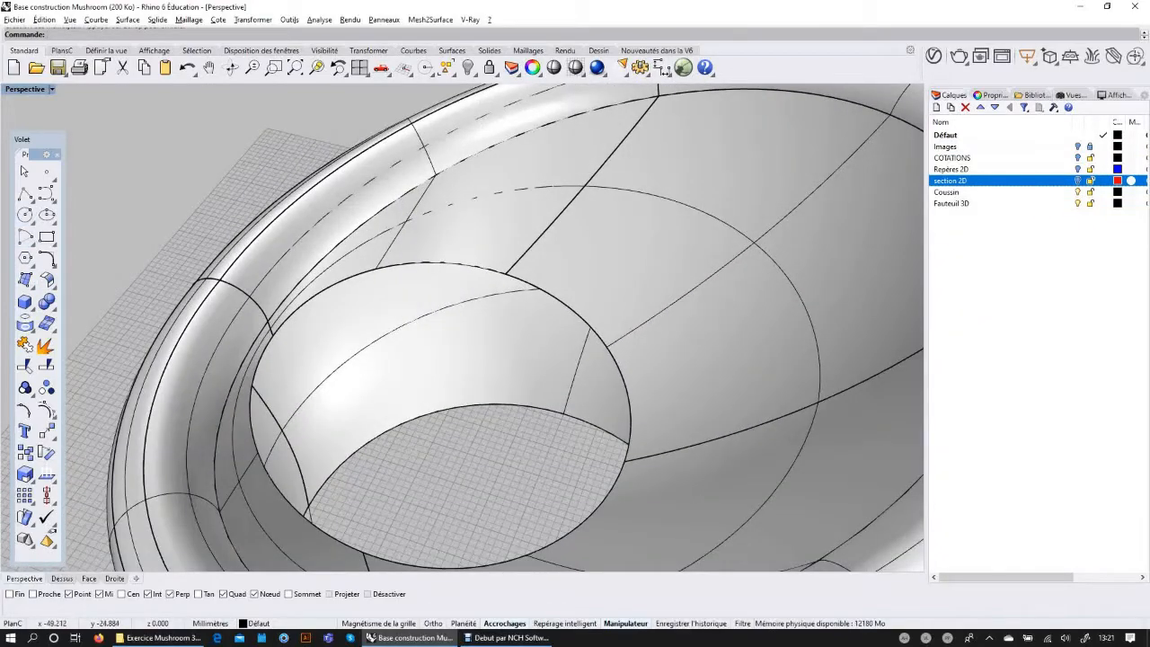
click(610, 293)
key(Escape)
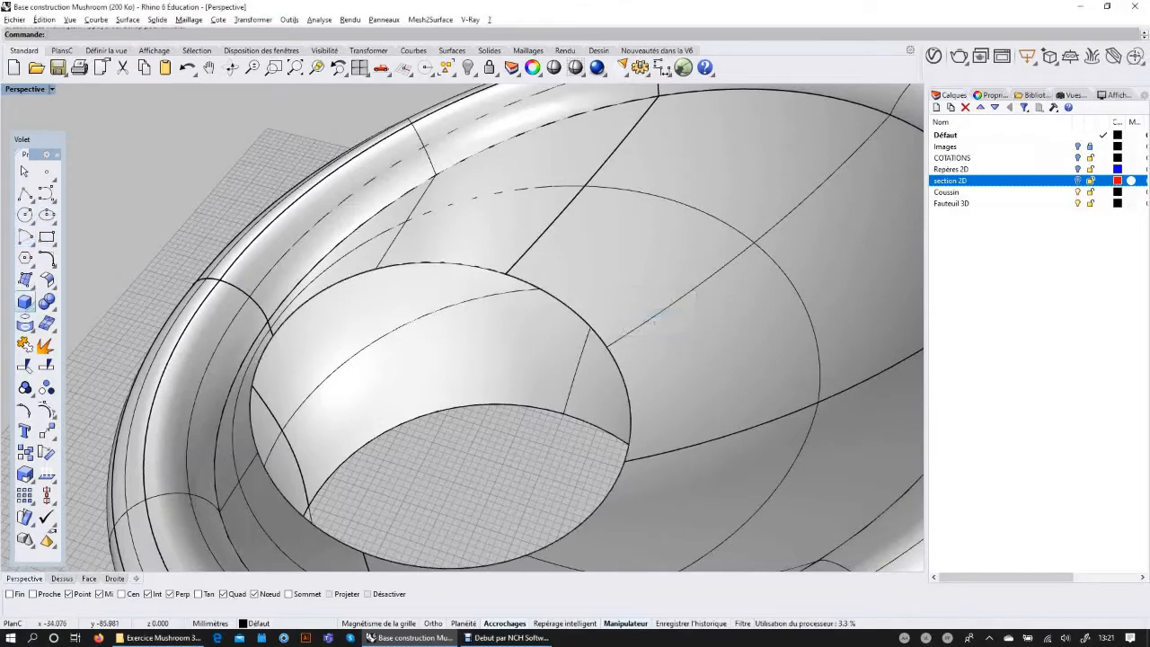
click(30, 286)
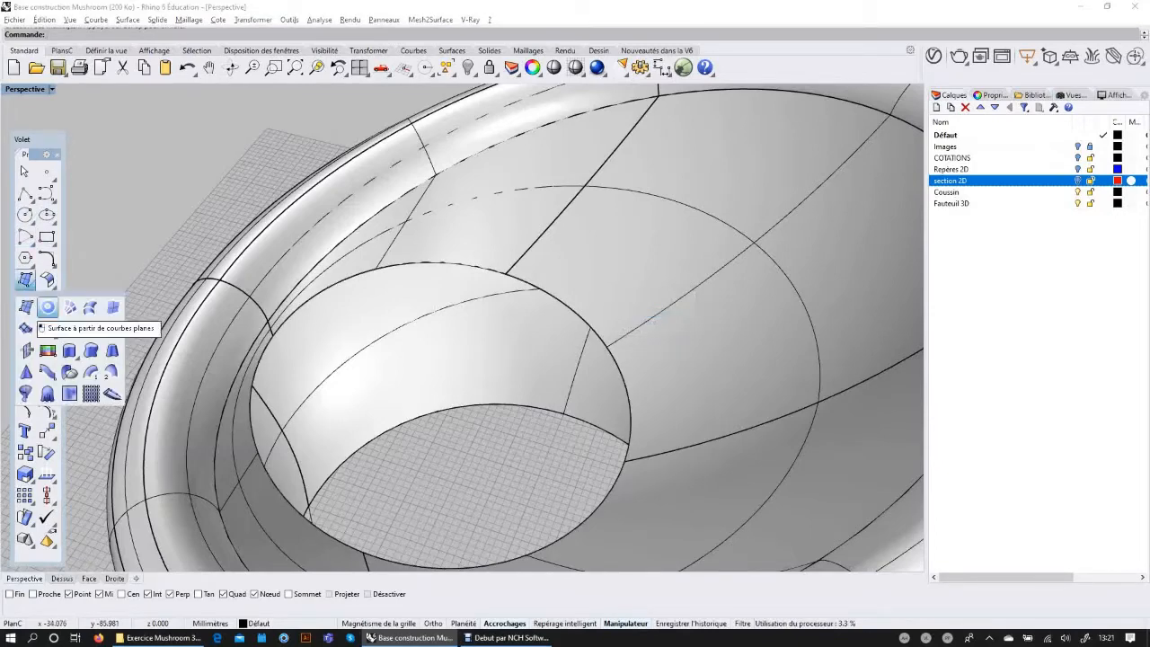
click(47, 308)
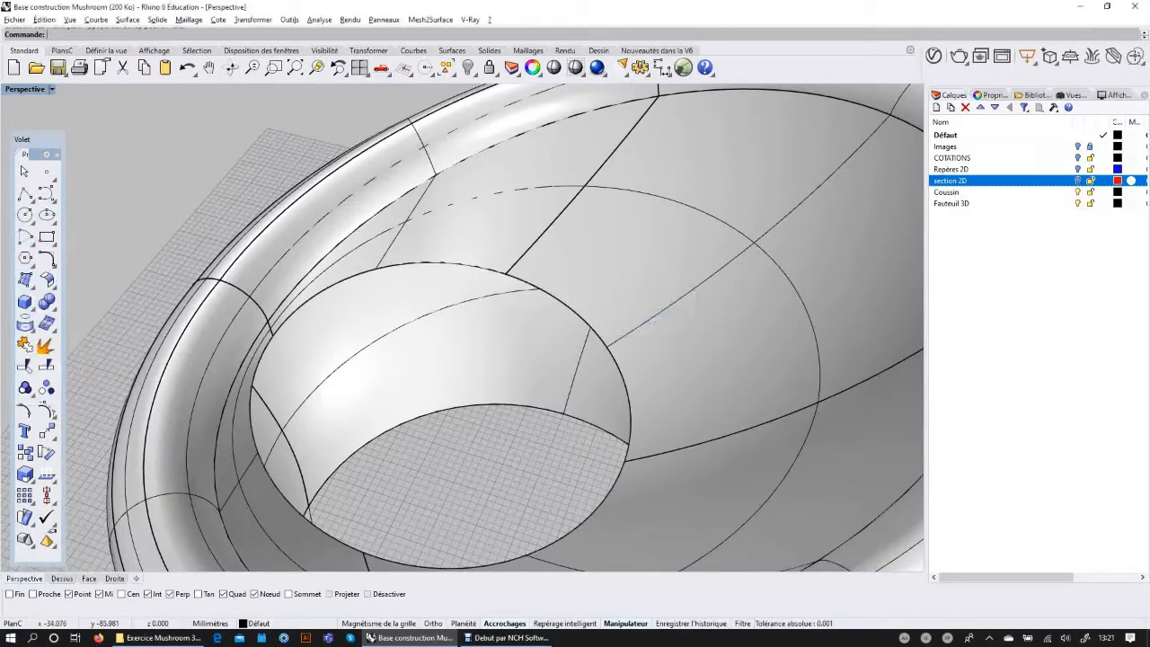
click(610, 293)
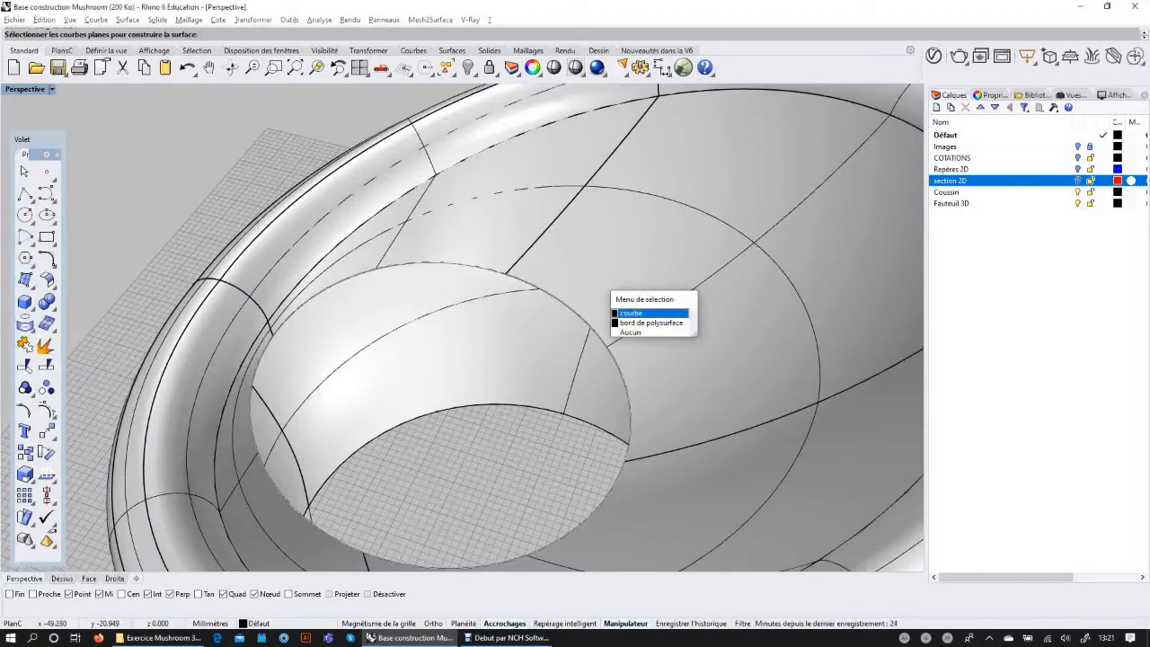
click(632, 312)
key(Return)
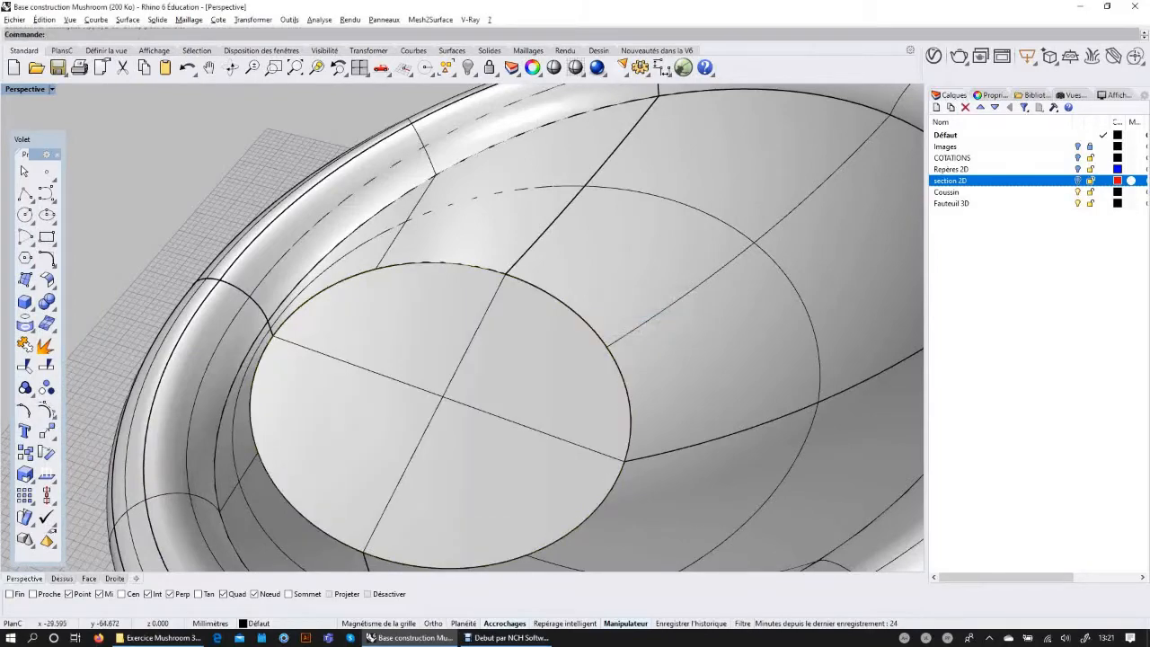
Close the underside of the armchair with a planar surface built from the base curve.
scroll(171, 268, down, 7)
right_drag(377, 503, 511, 306)
scroll(390, 331, up, 5)
scroll(512, 306, down, 5)
scroll(511, 302, up, 5)
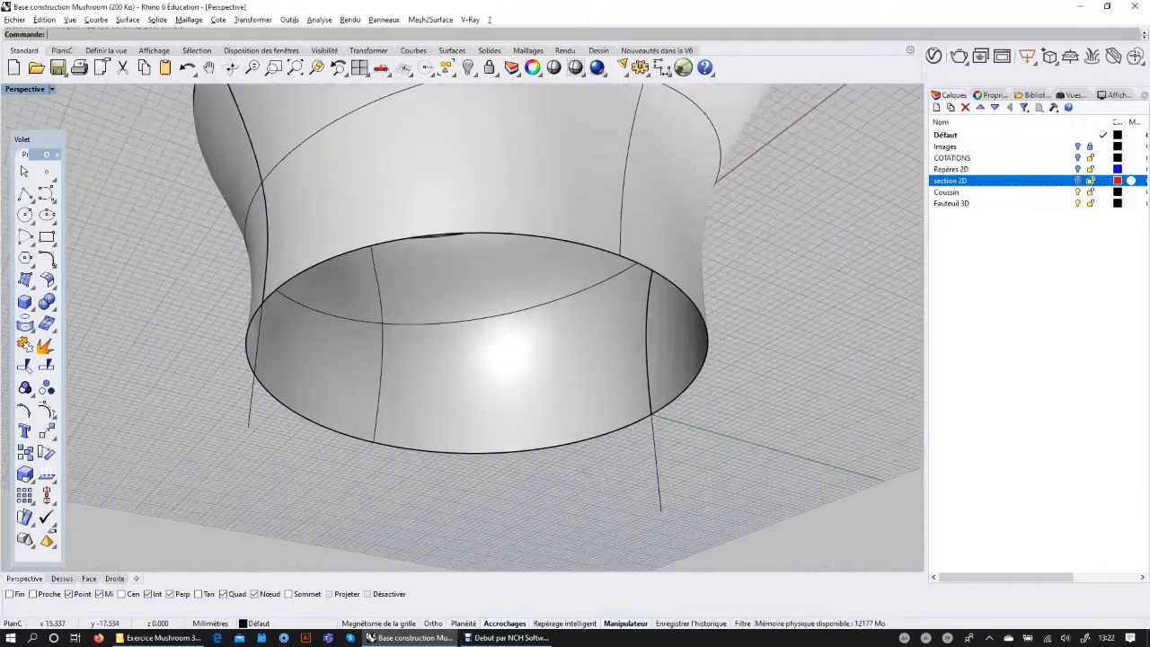
key(Return)
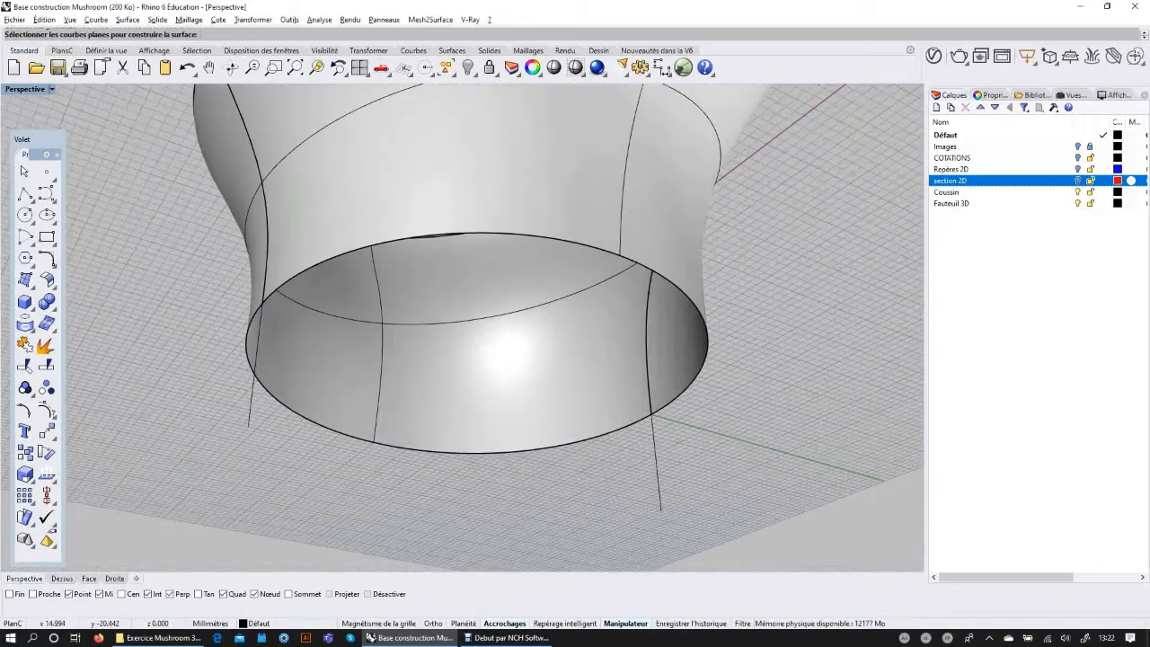
click(613, 294)
click(631, 313)
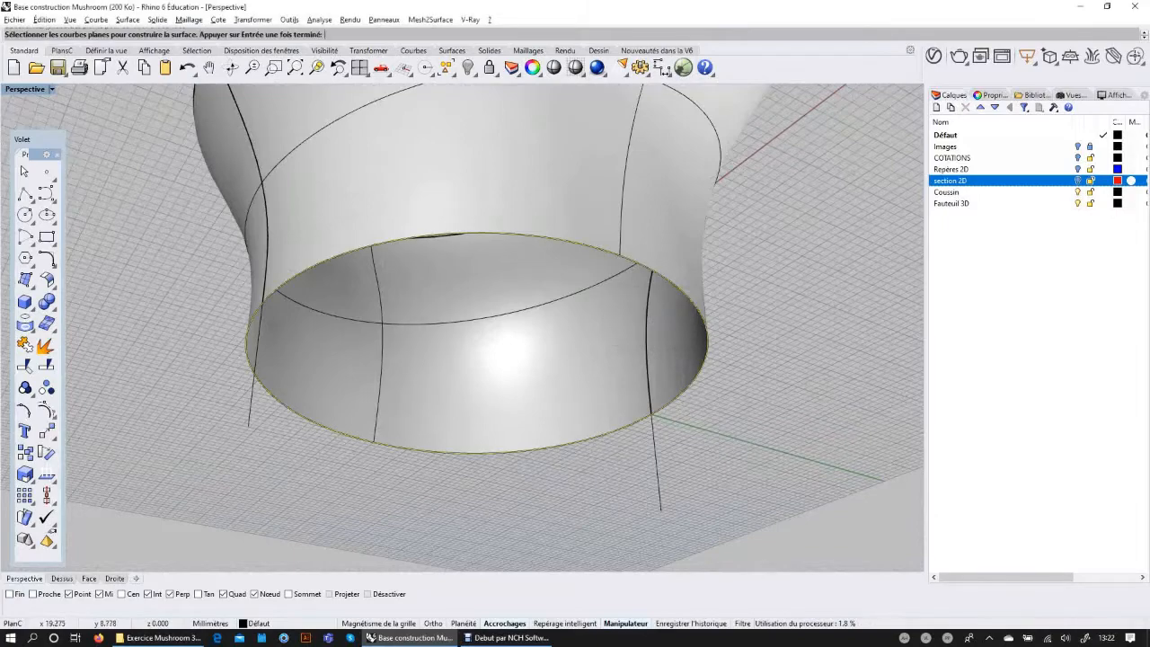
key(Return)
Join the outer shell, rim, interior, seat and base surfaces into one polysurface, accepting the break in history.
scroll(628, 315, down, 7)
right_drag(627, 315, 512, 449)
scroll(539, 378, down, 3)
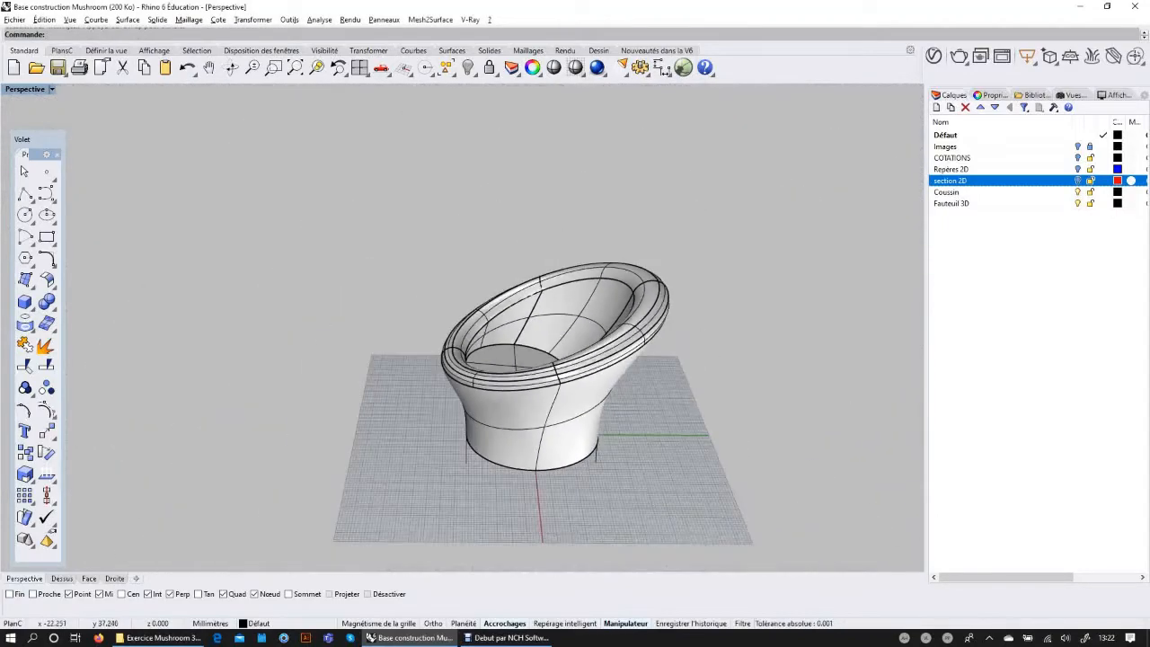
right_drag(539, 378, 667, 360)
scroll(666, 359, up, 6)
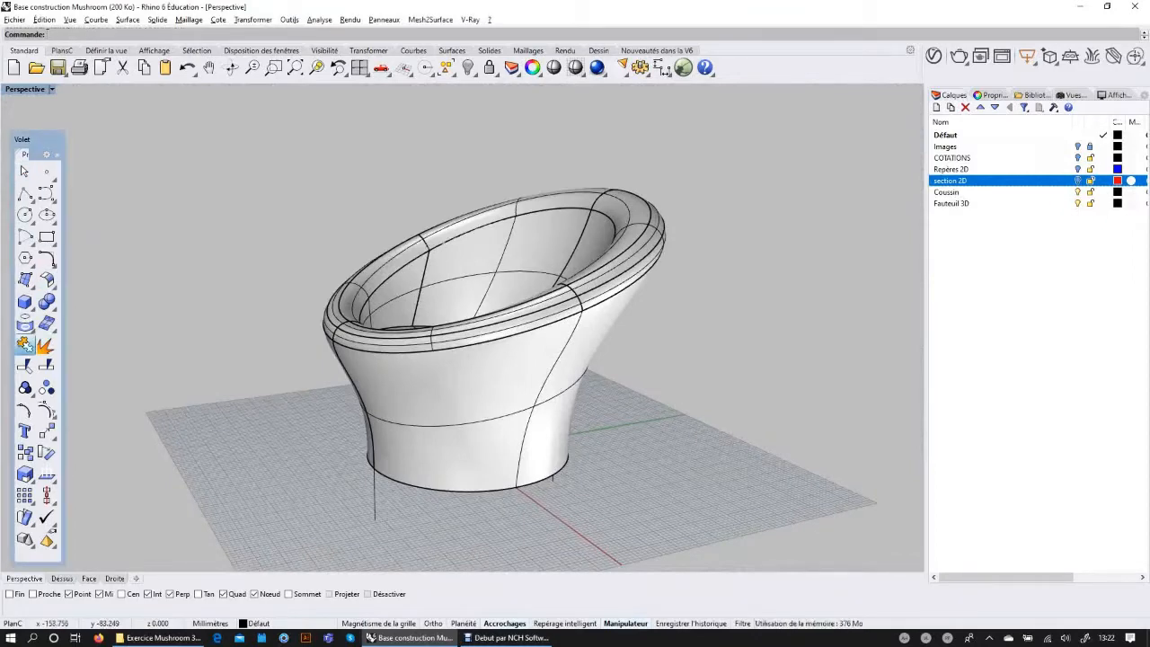
click(24, 344)
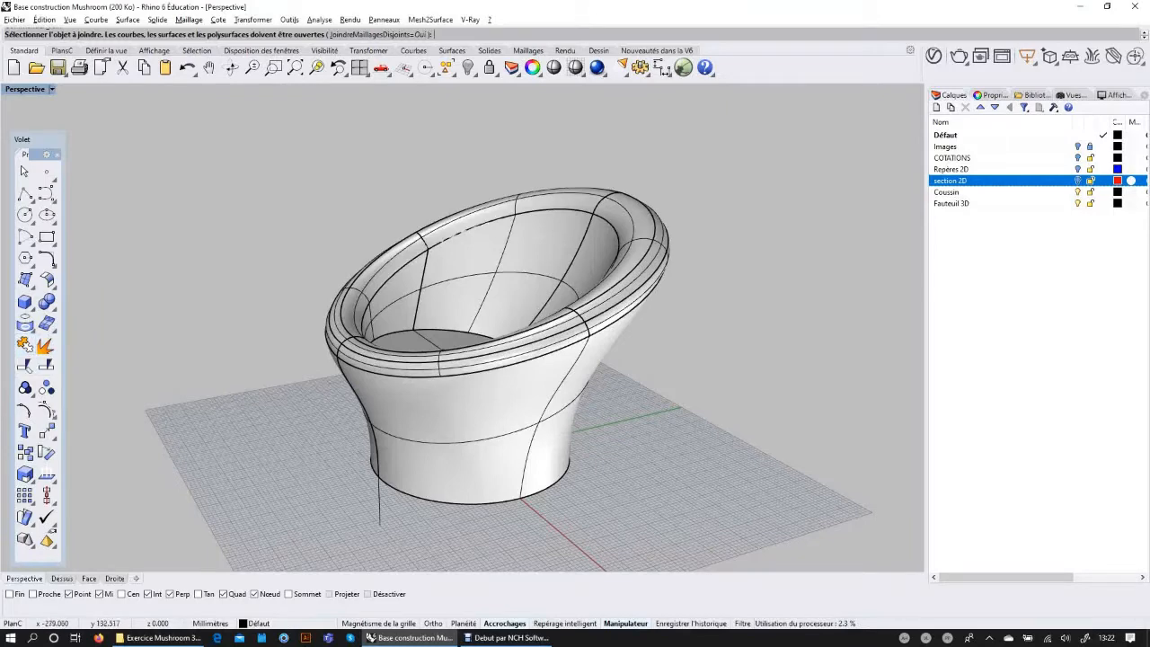
click(463, 428)
click(423, 364)
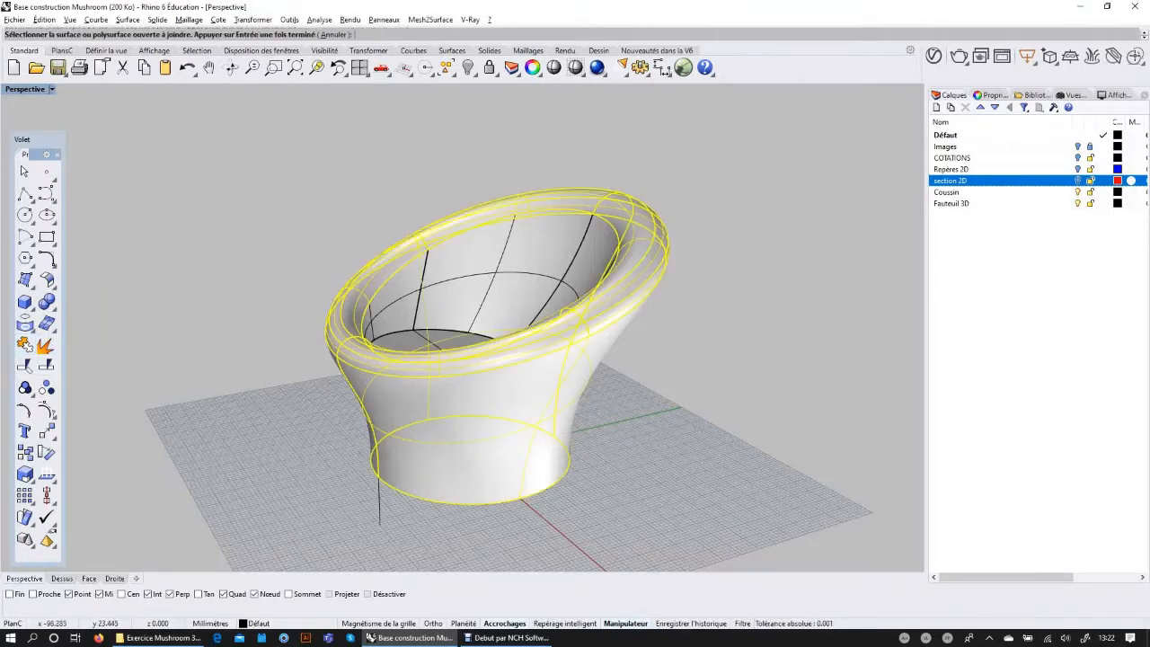
click(387, 310)
right_drag(517, 395, 504, 261)
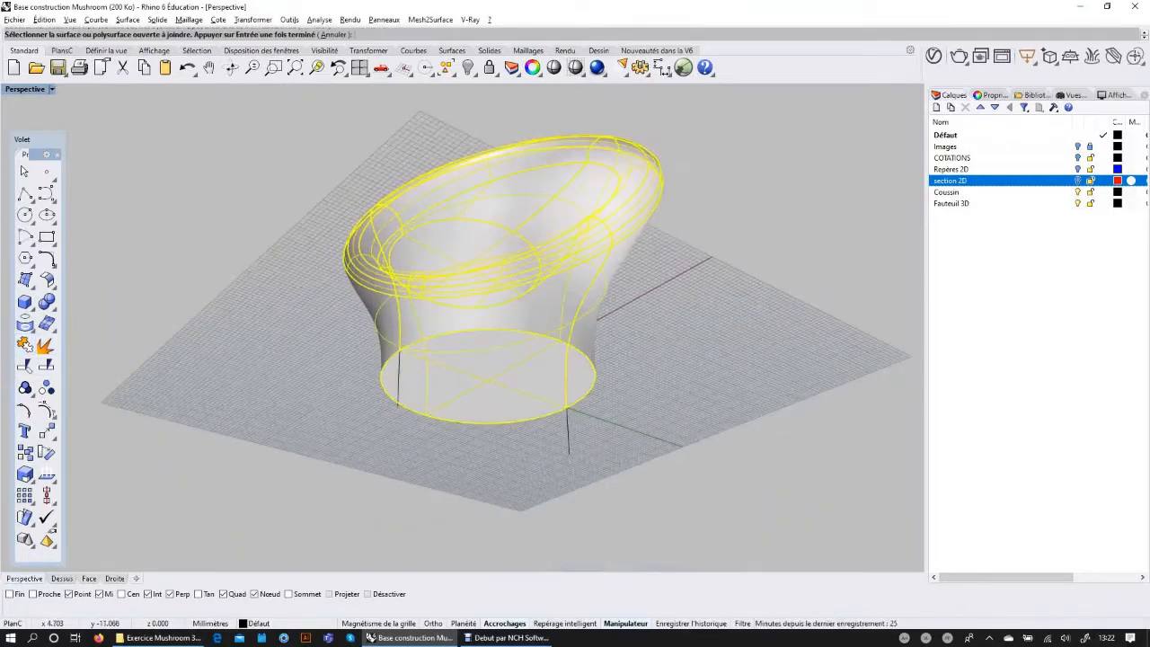
key(Return)
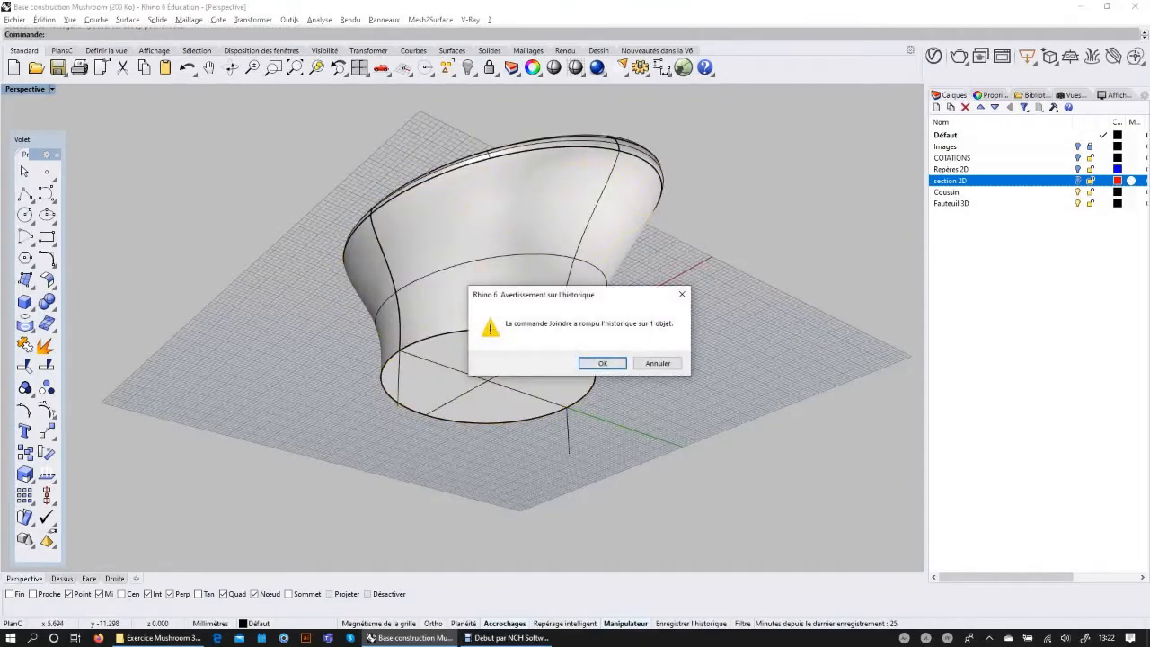
click(602, 363)
Select the joined armchair and examine it from several angles to check that all its surfaces belong together.
right_drag(602, 363, 485, 467)
click(538, 354)
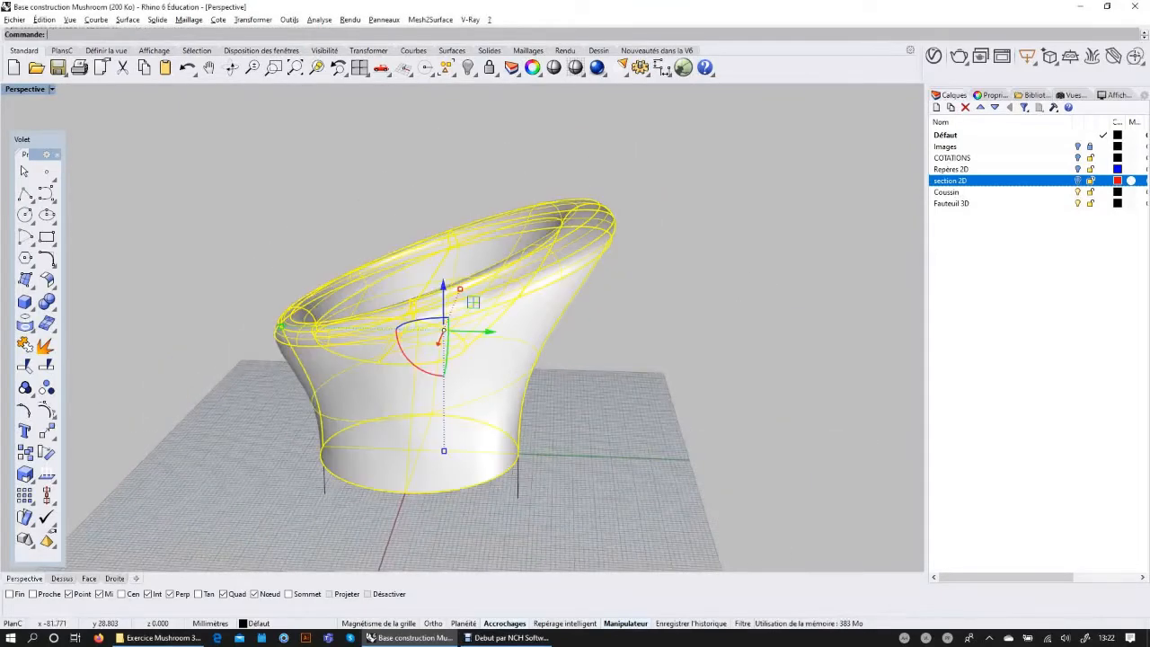
key(Escape)
scroll(558, 322, up, 2)
click(536, 353)
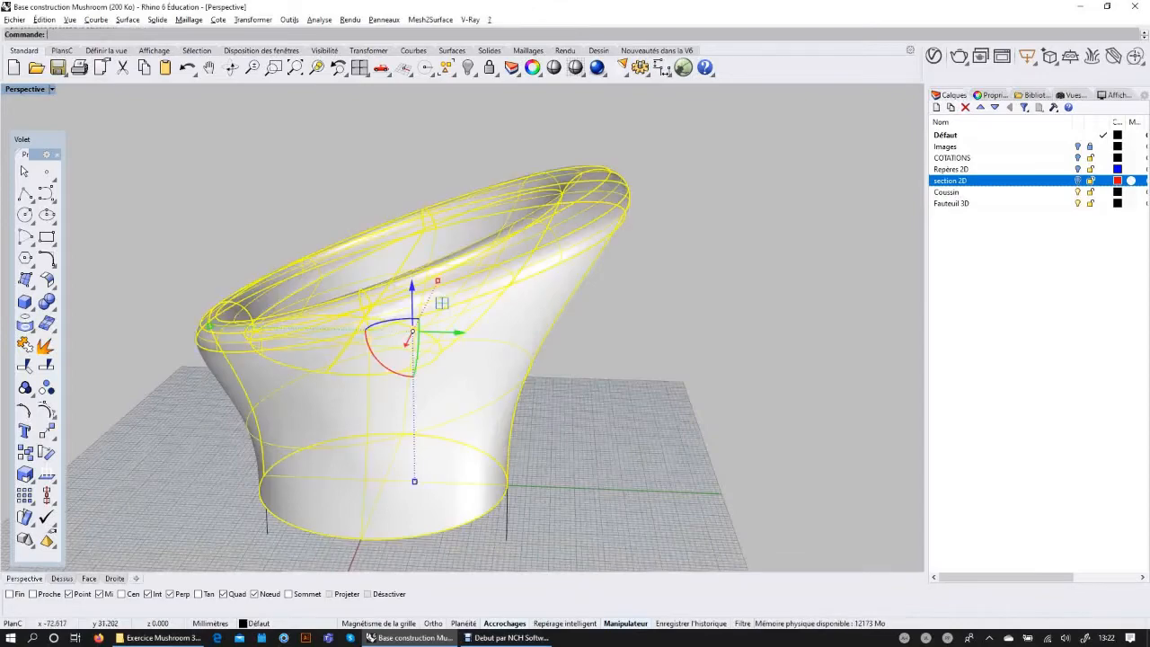
right_drag(535, 353, 672, 321)
click(672, 320)
click(545, 345)
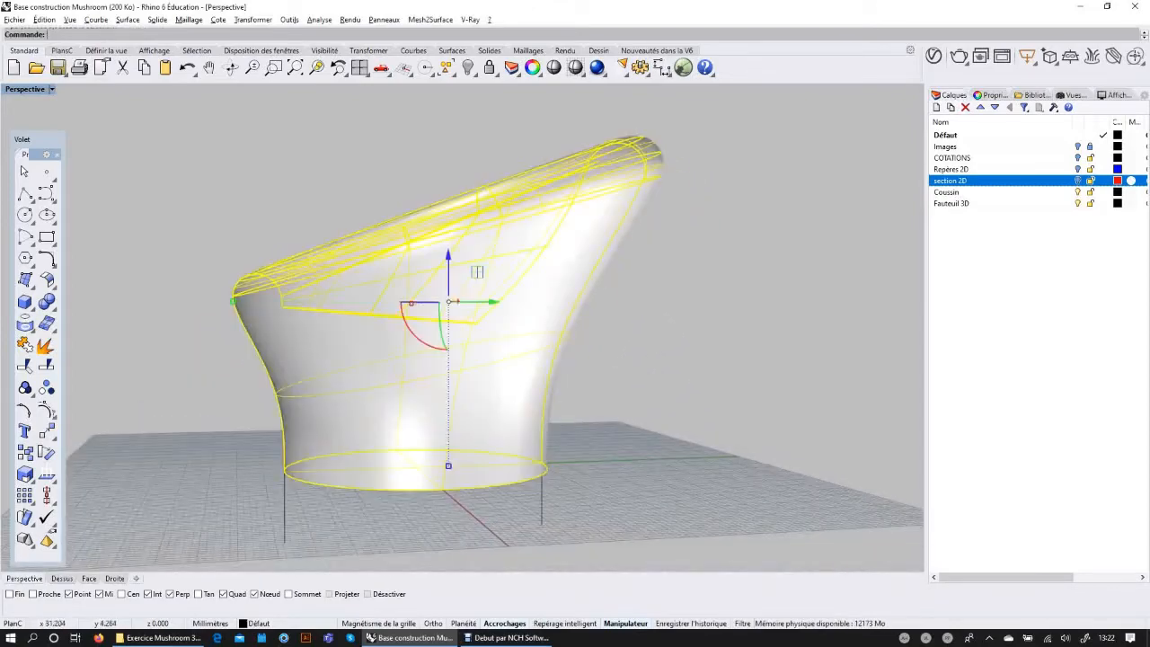
right_drag(545, 345, 631, 384)
key(Escape)
Move the armchair polysurface to the Fauteuil 3D layer and make that layer current.
click(609, 290)
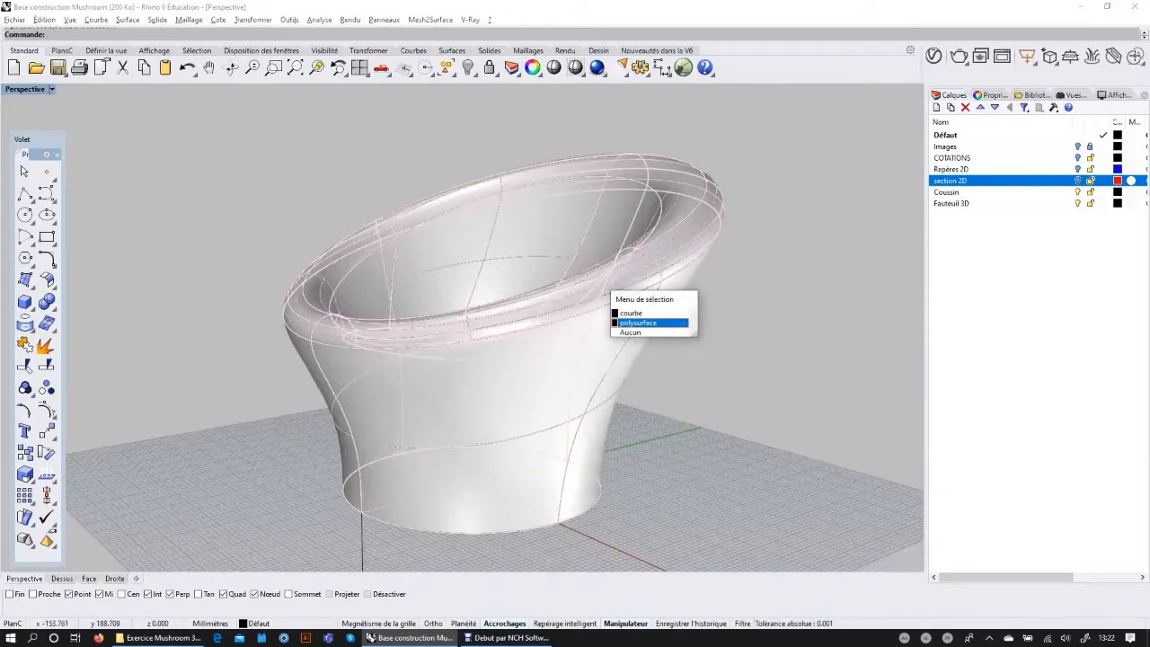
click(640, 323)
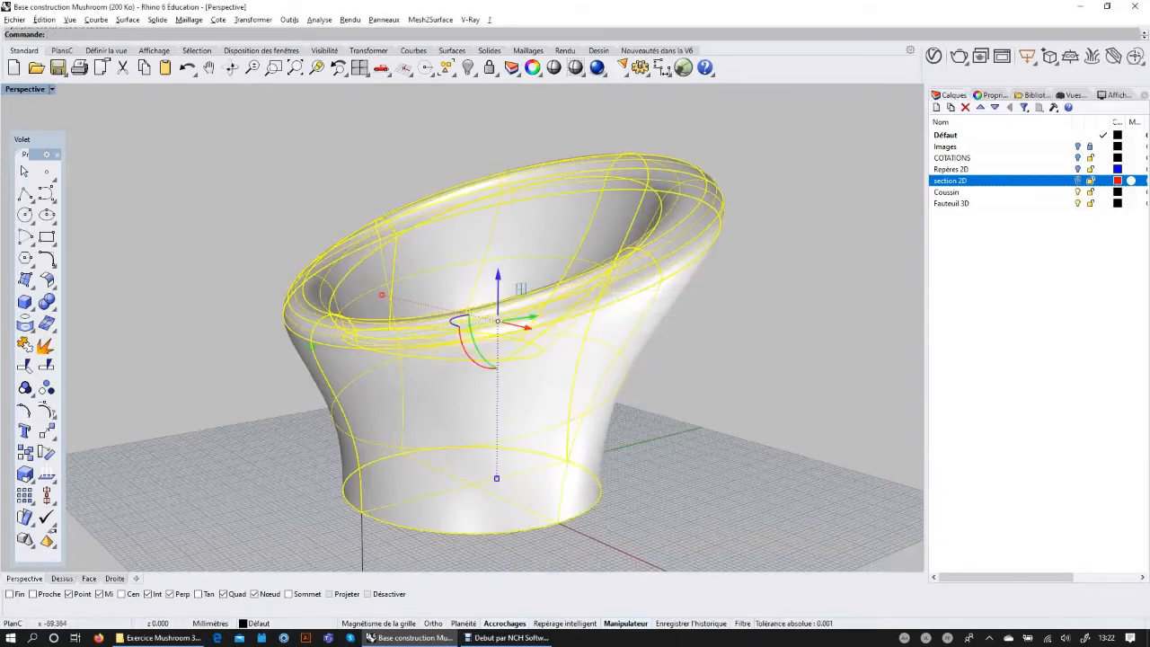
click(261, 623)
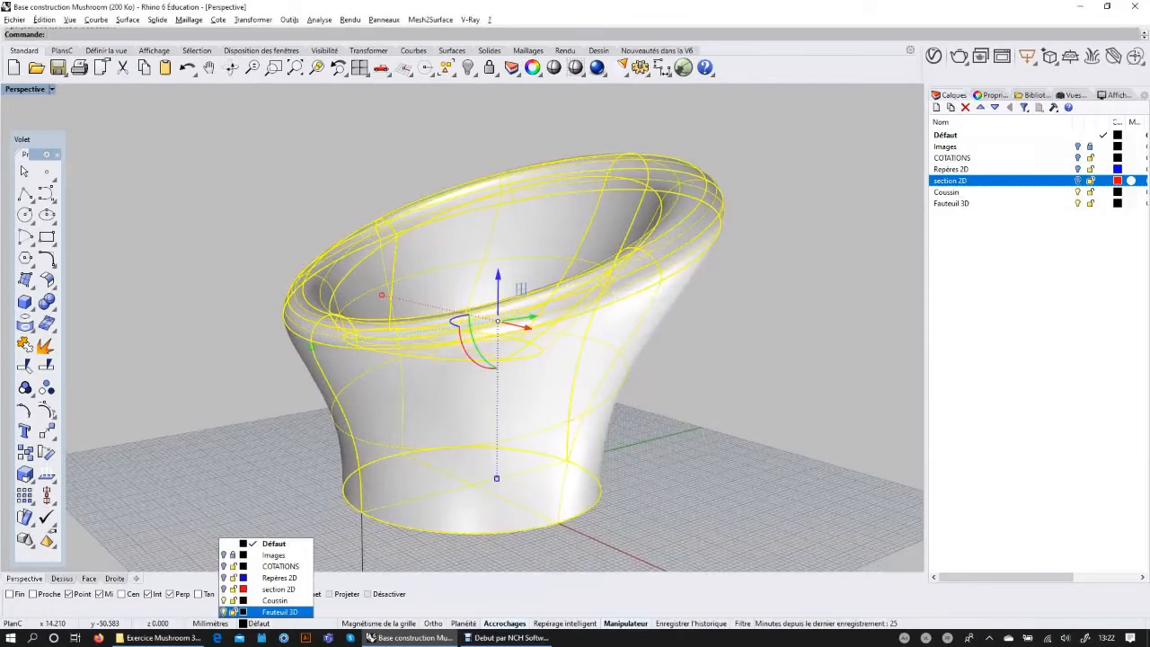
click(260, 612)
key(Escape)
click(1102, 203)
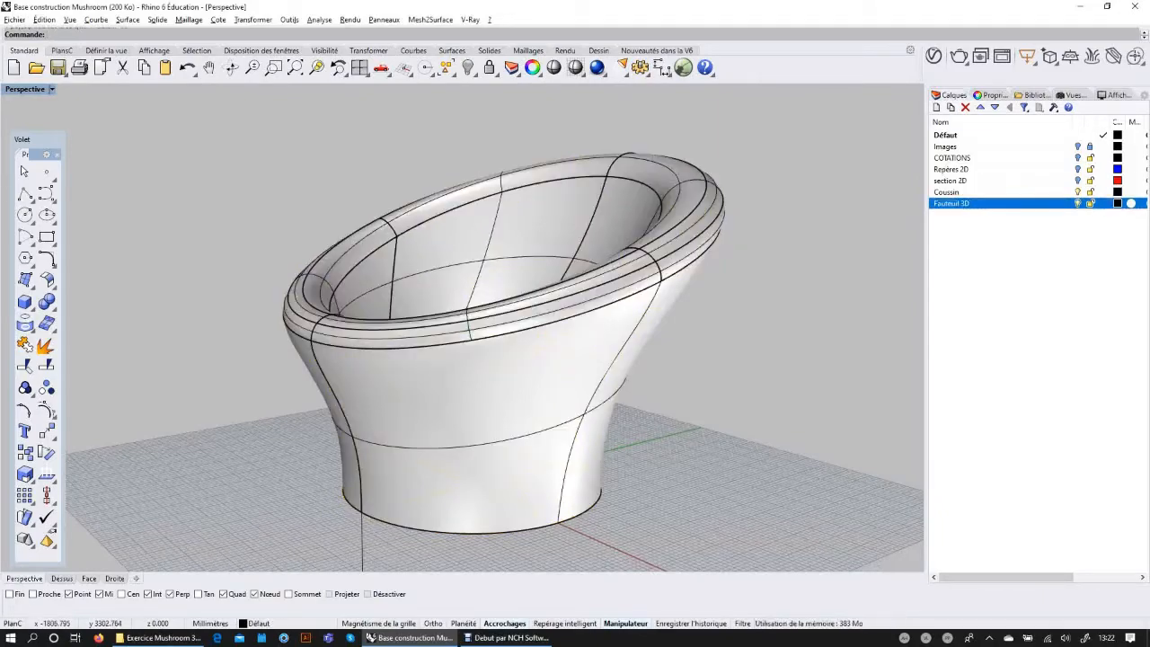
Hide the Défaut layer so only the armchair polysurface is displayed, and view its closed underside.
mouse_move(501, 381)
right_down()
mouse_move(501, 449)
mouse_move(500, 359)
right_up()
scroll(485, 323, up, 4)
click(512, 432)
key(Escape)
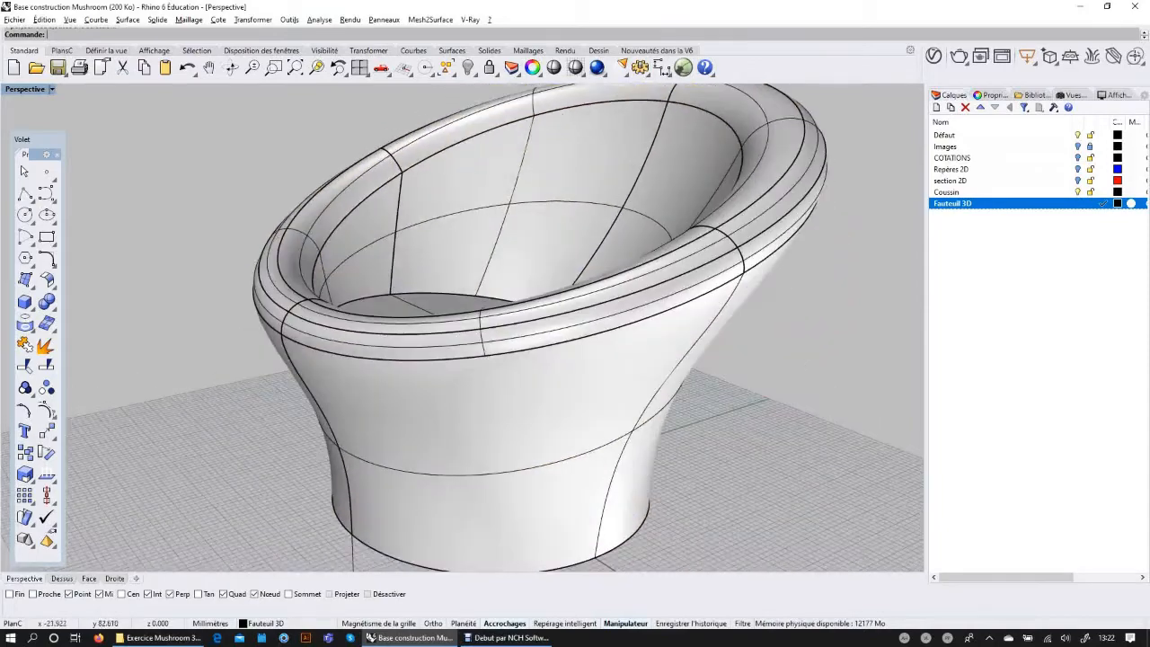
click(944, 135)
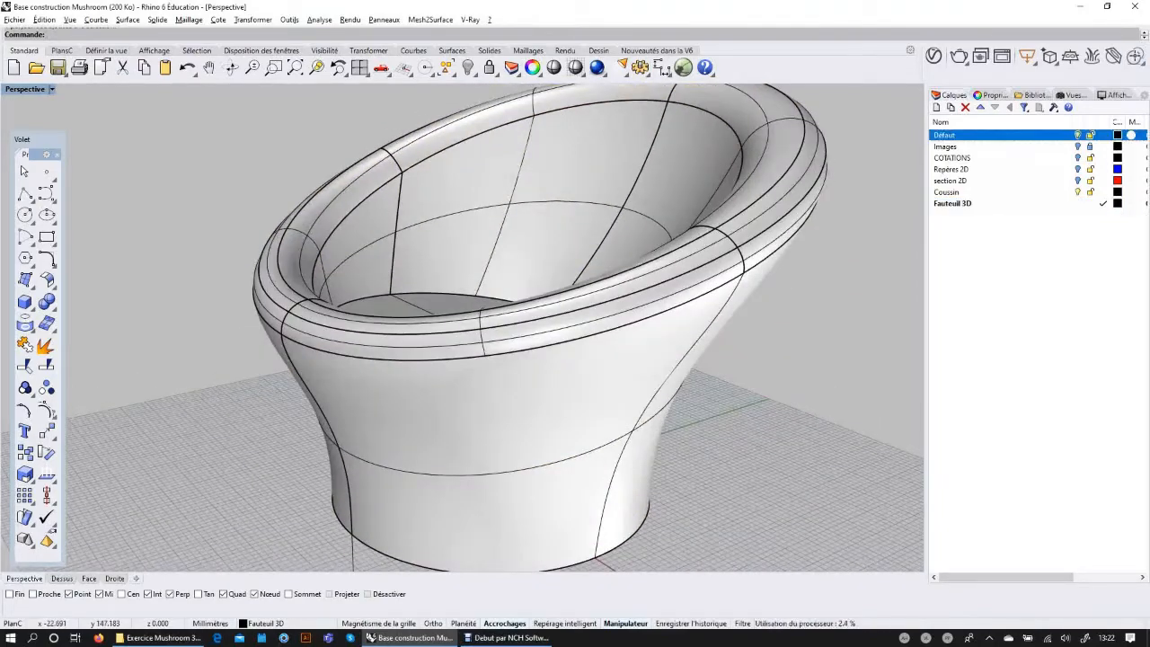
right_drag(501, 360, 557, 364)
scroll(544, 288, down, 4)
right_drag(544, 297, 458, 358)
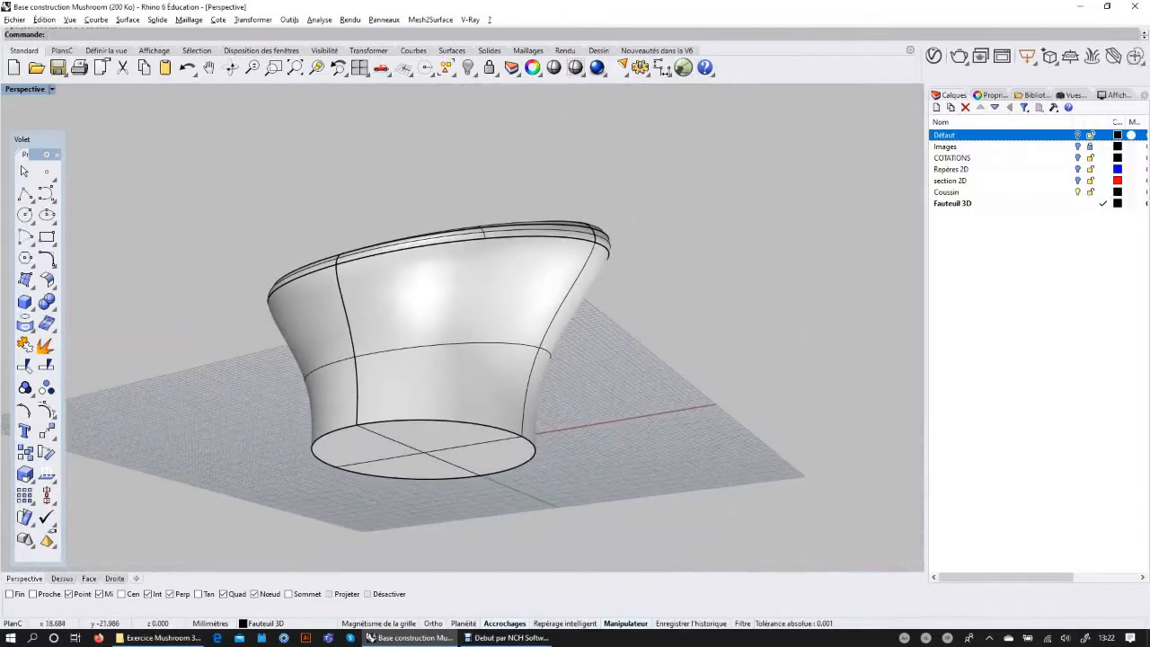
Fillet the circular edge around the armchair's base with a radius of 2 mm.
click(441, 415)
key(Escape)
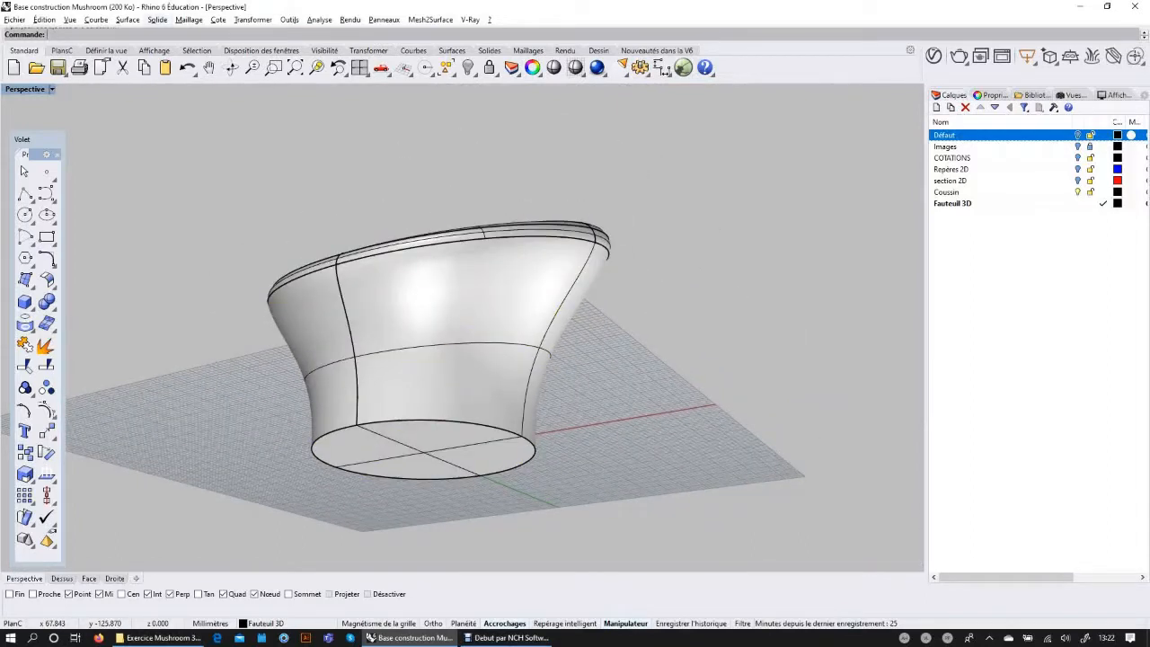
click(157, 20)
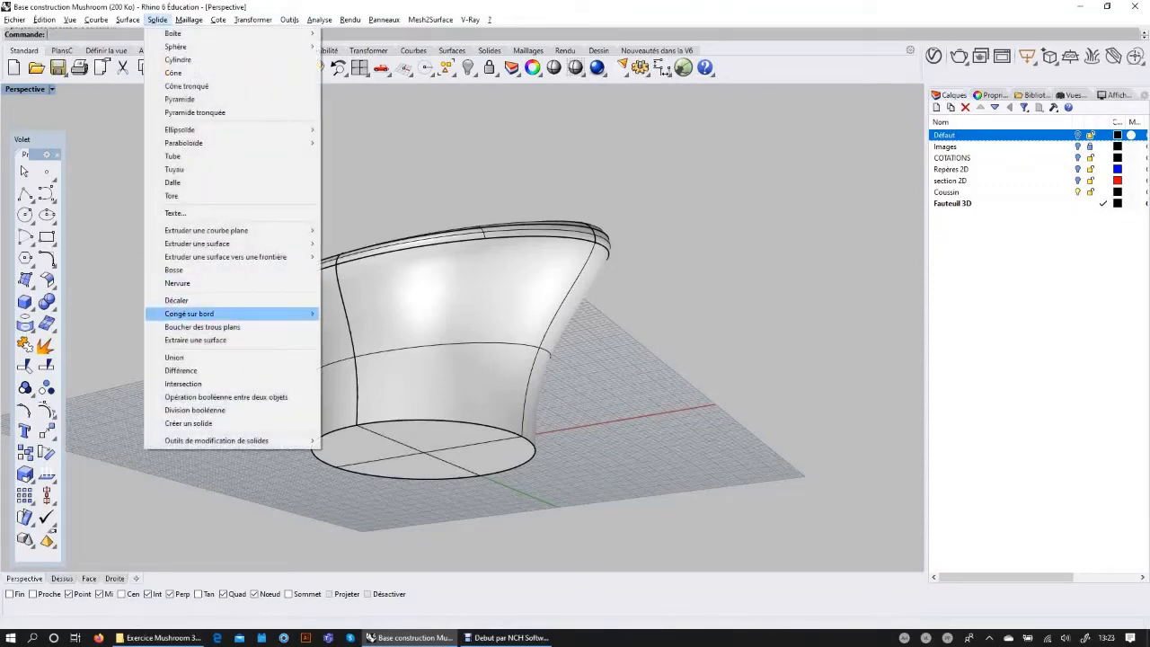
key(Right)
key(Return)
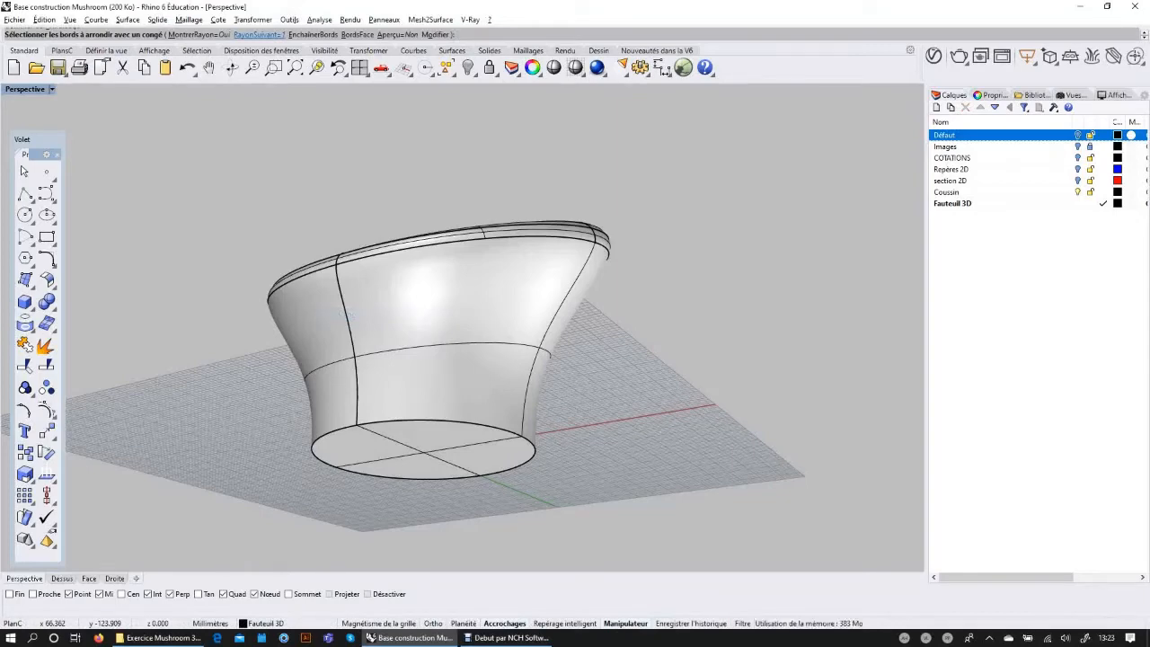
click(259, 34)
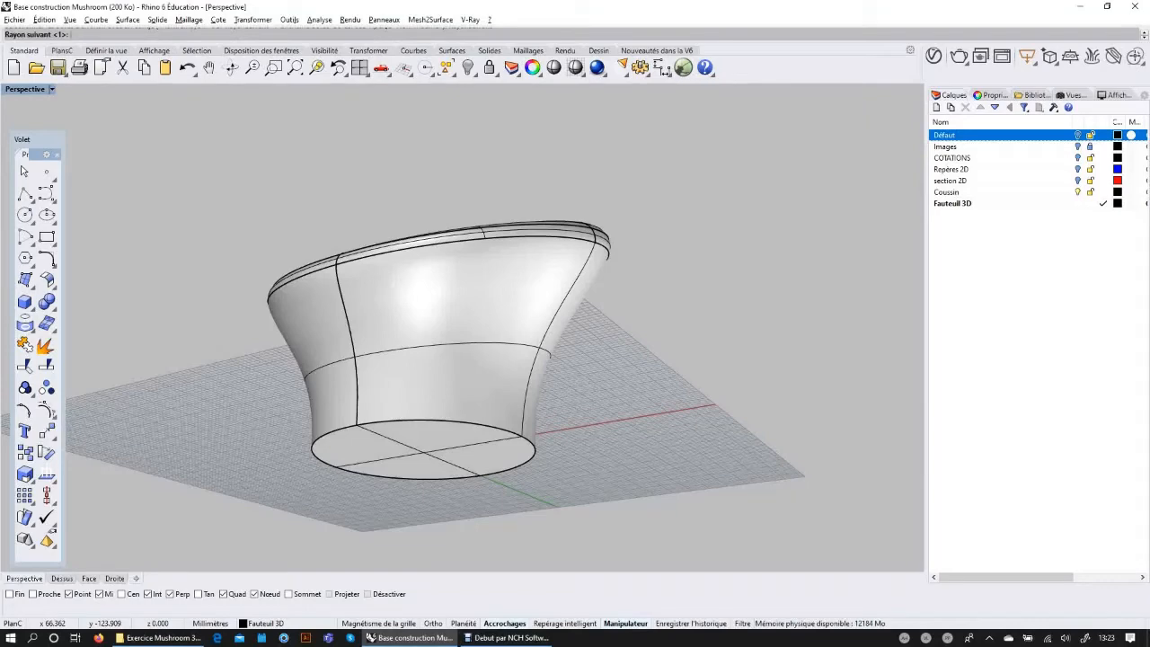
text(2)
key(Return)
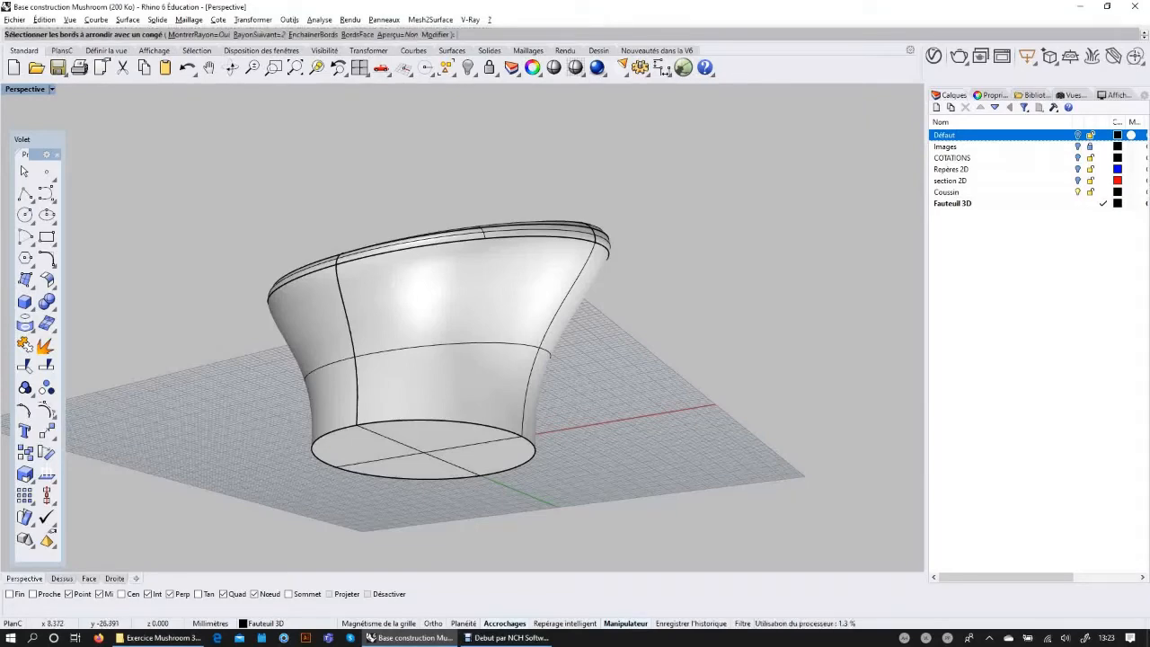
click(500, 425)
click(346, 470)
key(Return)
key(Return)
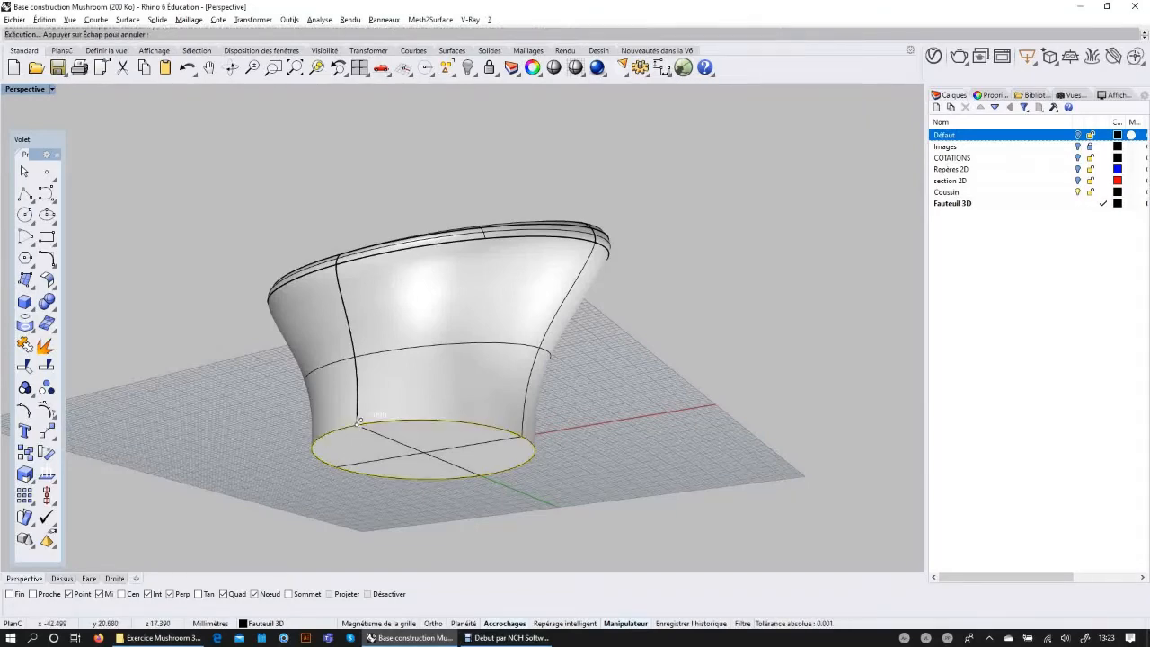
Examine the filleted base edge and the junction between the seat and the interior surface.
right_drag(611, 270, 580, 369)
scroll(494, 328, up, 4)
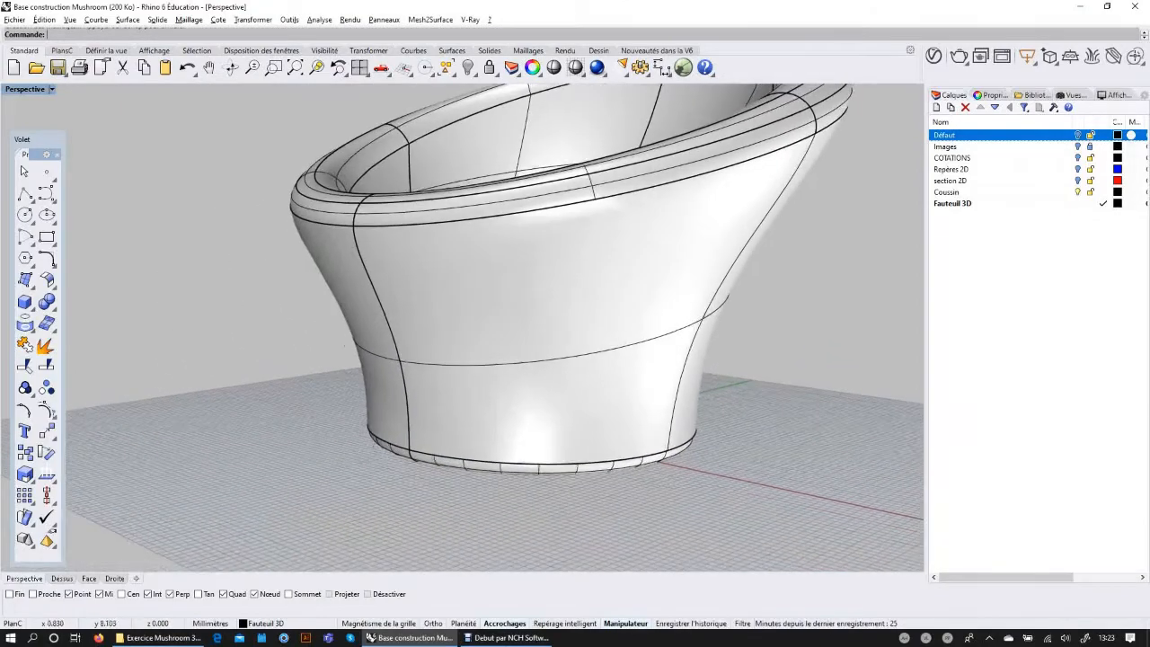
shift+right_drag(494, 328, 424, 476)
right_drag(378, 350, 332, 404)
scroll(274, 350, up, 4)
scroll(333, 357, up, 5)
right_drag(334, 357, 297, 359)
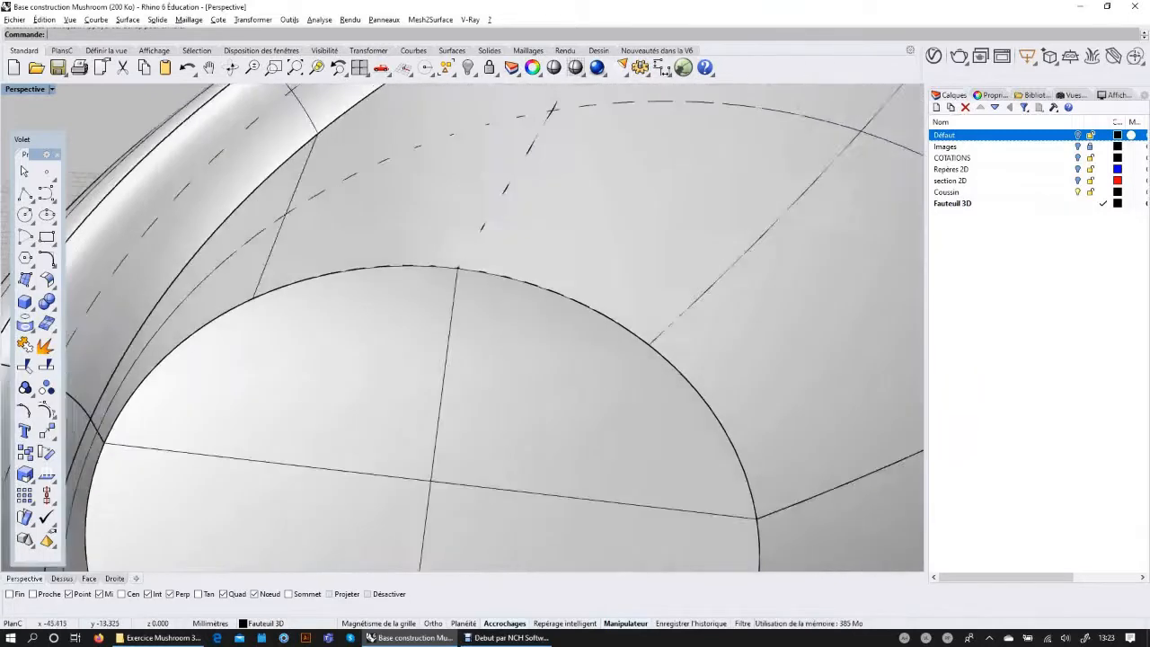
right_drag(458, 274, 488, 227)
scroll(559, 272, down, 3)
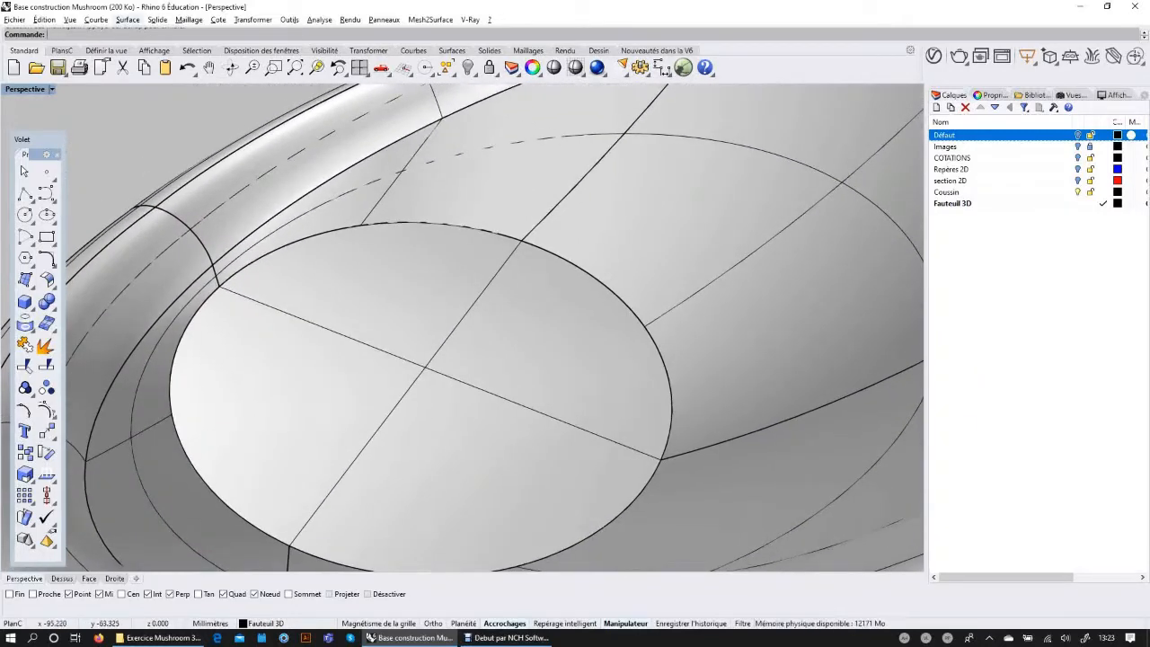
Fillet all the edge segments around the seat inside the armchair with a radius of 1 mm.
click(157, 19)
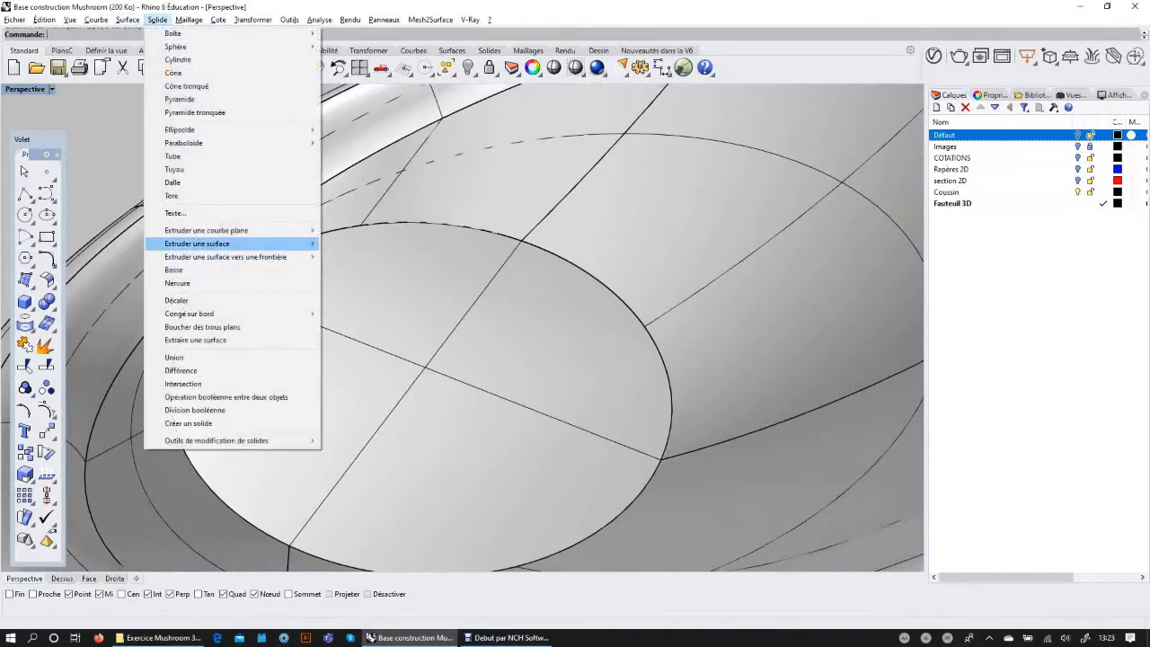
mouse_move(224, 314)
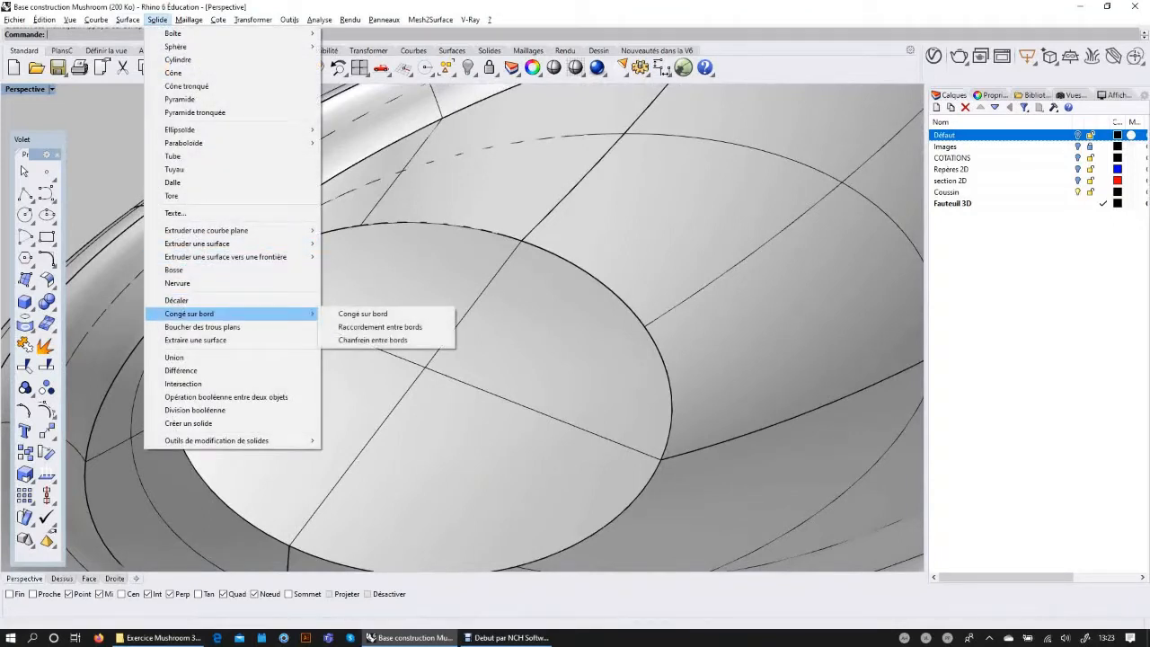
click(327, 314)
click(260, 34)
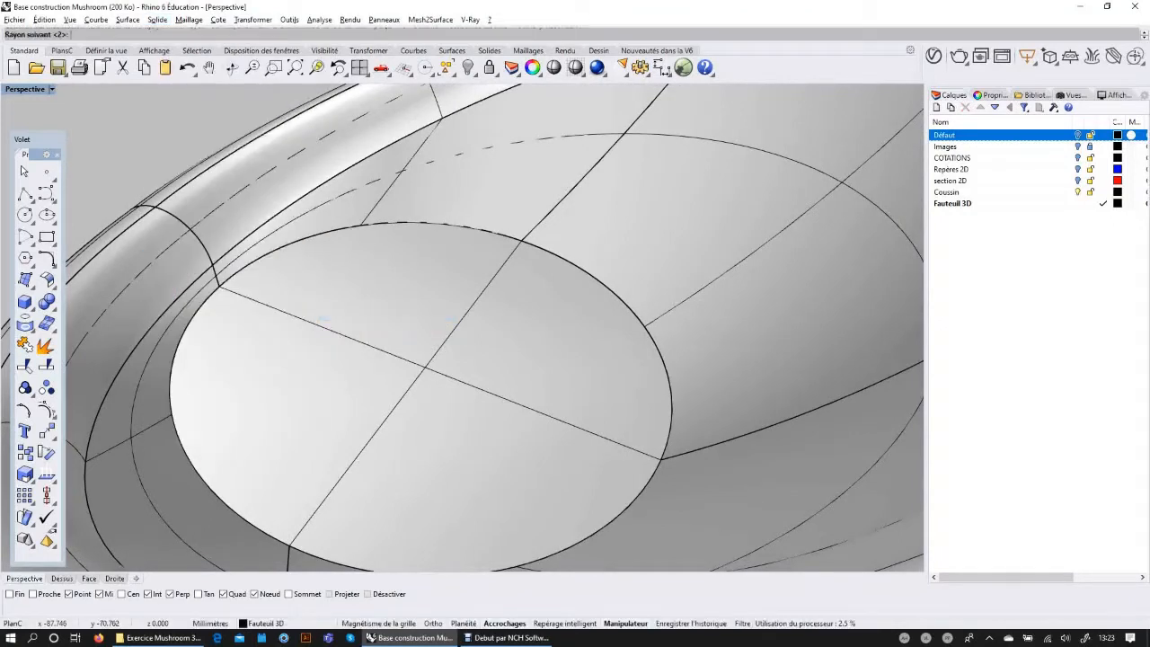
text(17)
key(Return)
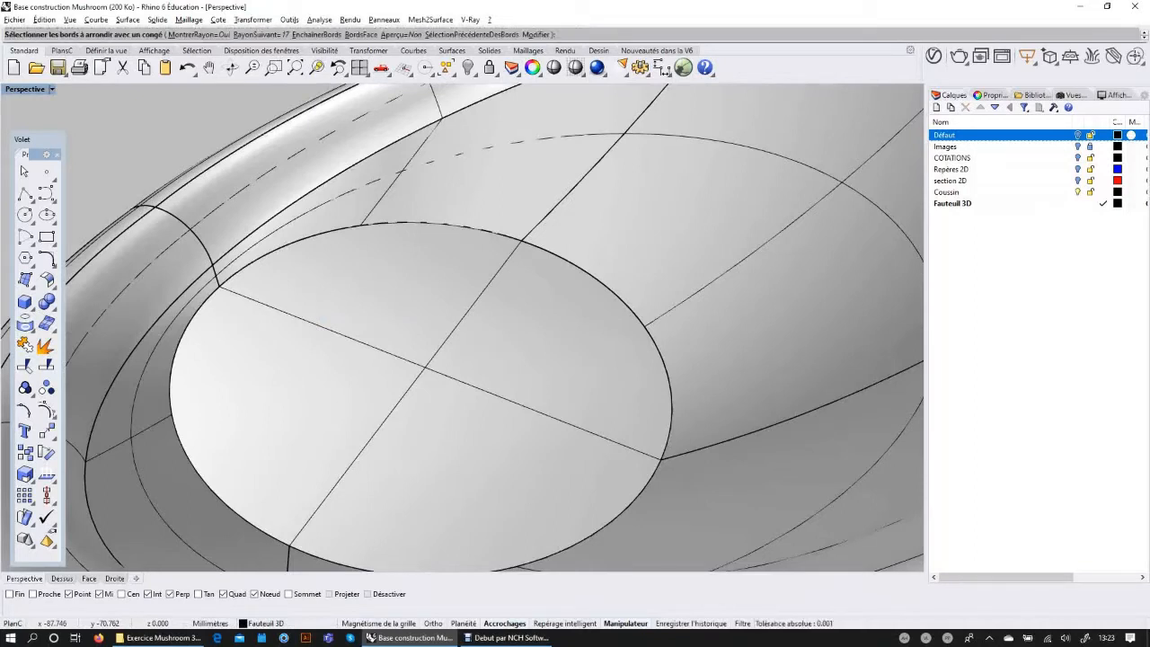
click(260, 34)
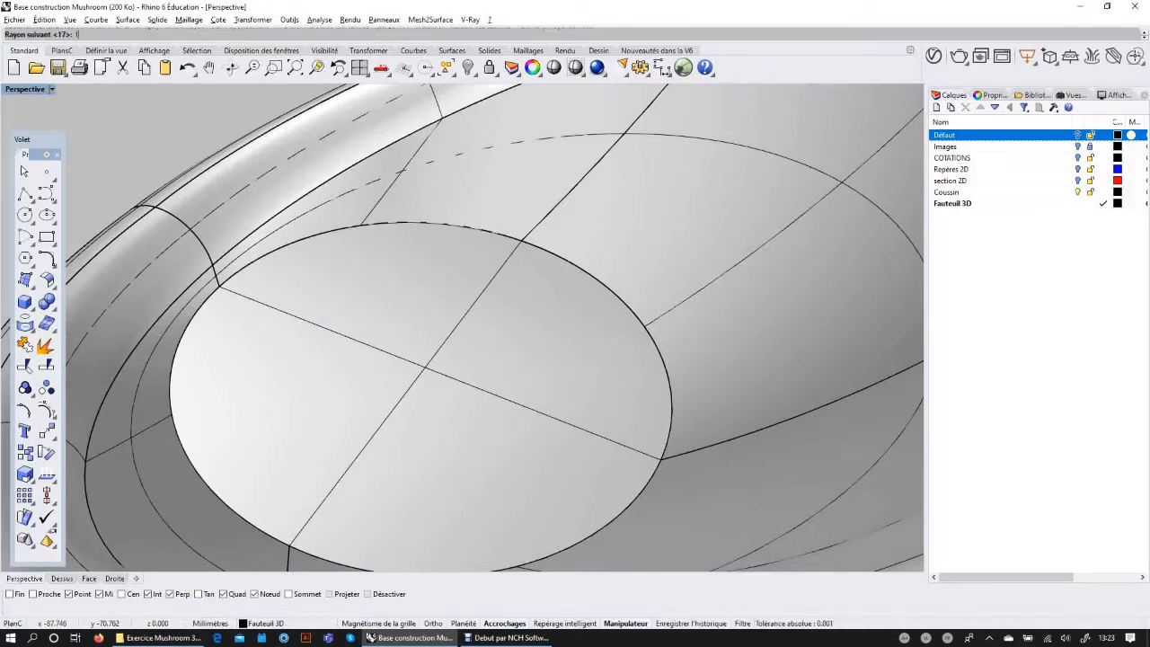
key(Return)
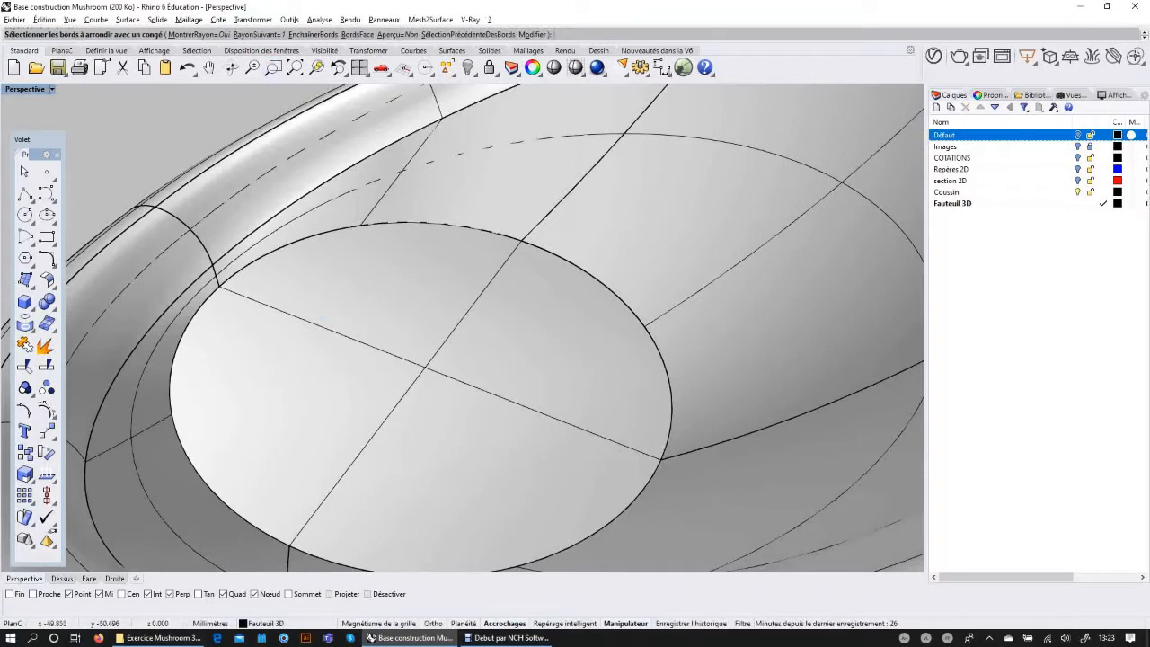
click(380, 215)
click(171, 407)
click(643, 321)
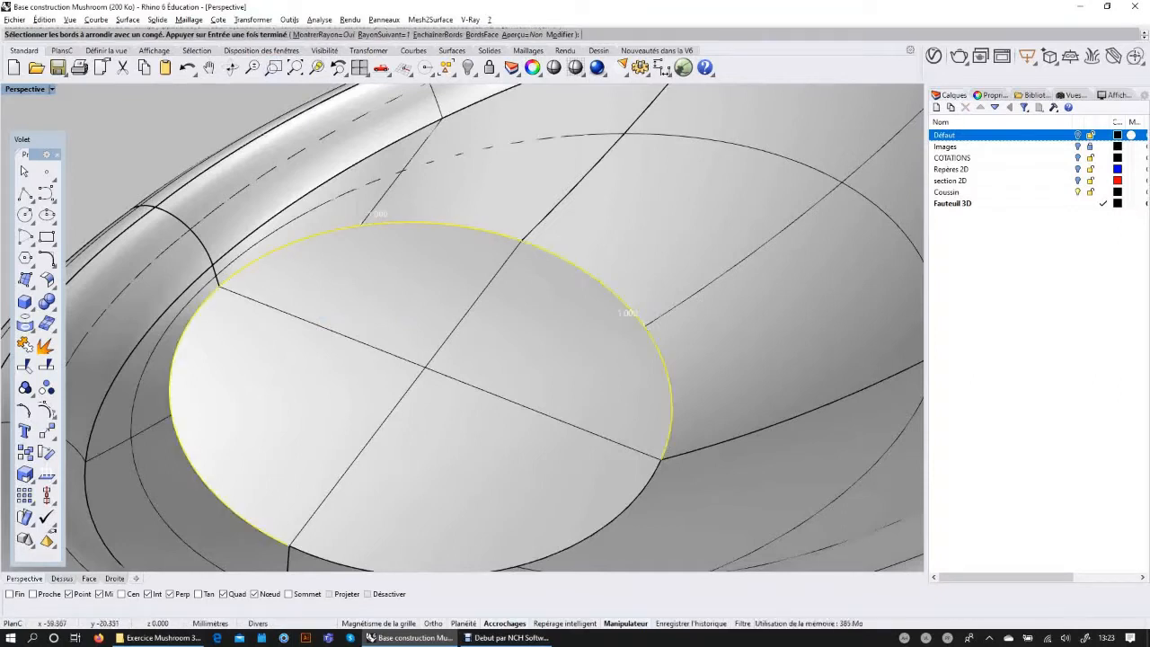
key(Return)
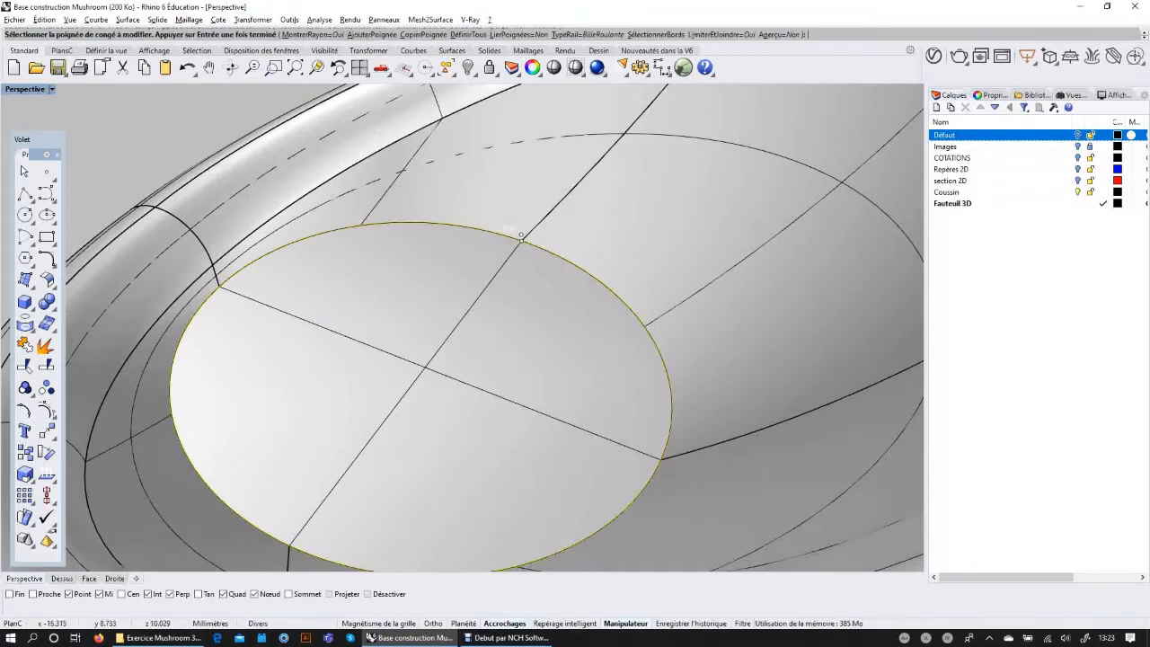
key(Return)
Show the armchair in the Rendu display mode and examine its filleted shape from several angles.
scroll(540, 289, down, 5)
right_drag(541, 289, 454, 404)
scroll(534, 286, down, 5)
click(25, 89)
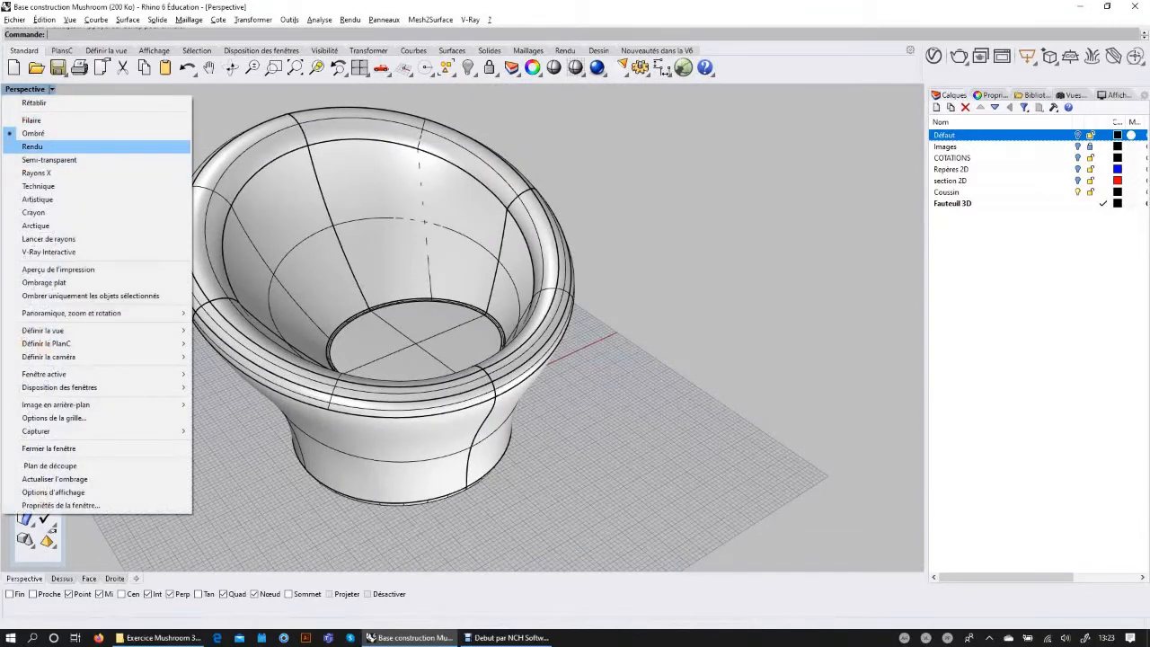
click(36, 143)
right_drag(468, 359, 368, 305)
scroll(443, 315, up, 2)
scroll(443, 315, down, 4)
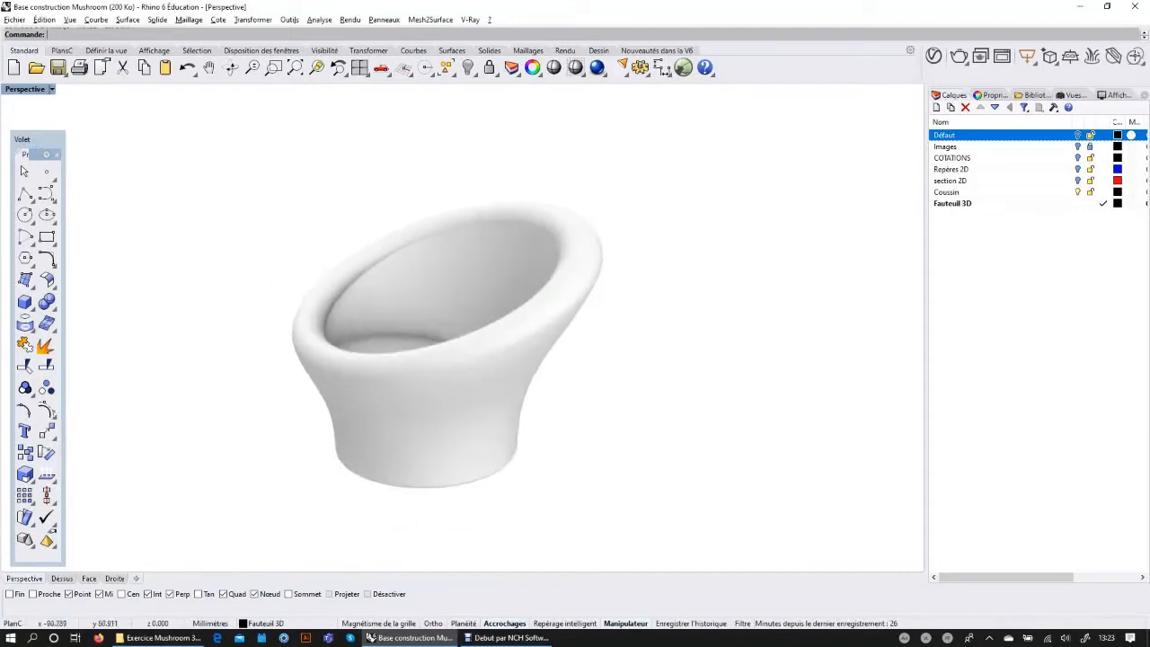
Make the Coussin layer current and return the perspective view to the Ombré display mode.
click(1103, 192)
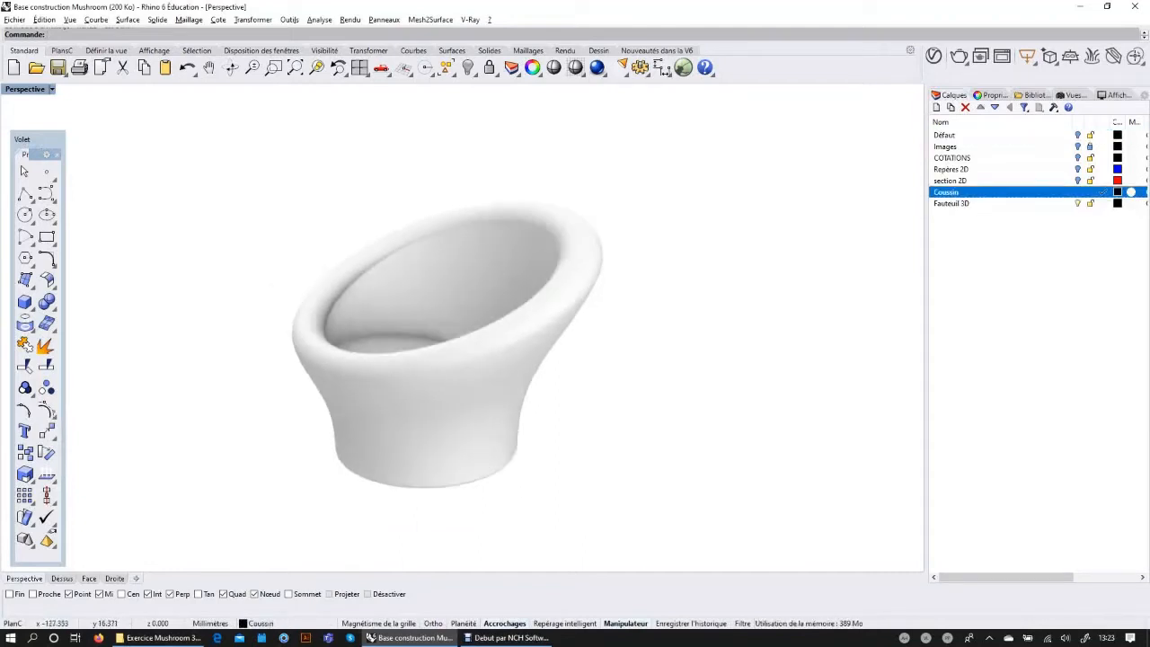
click(25, 89)
click(33, 133)
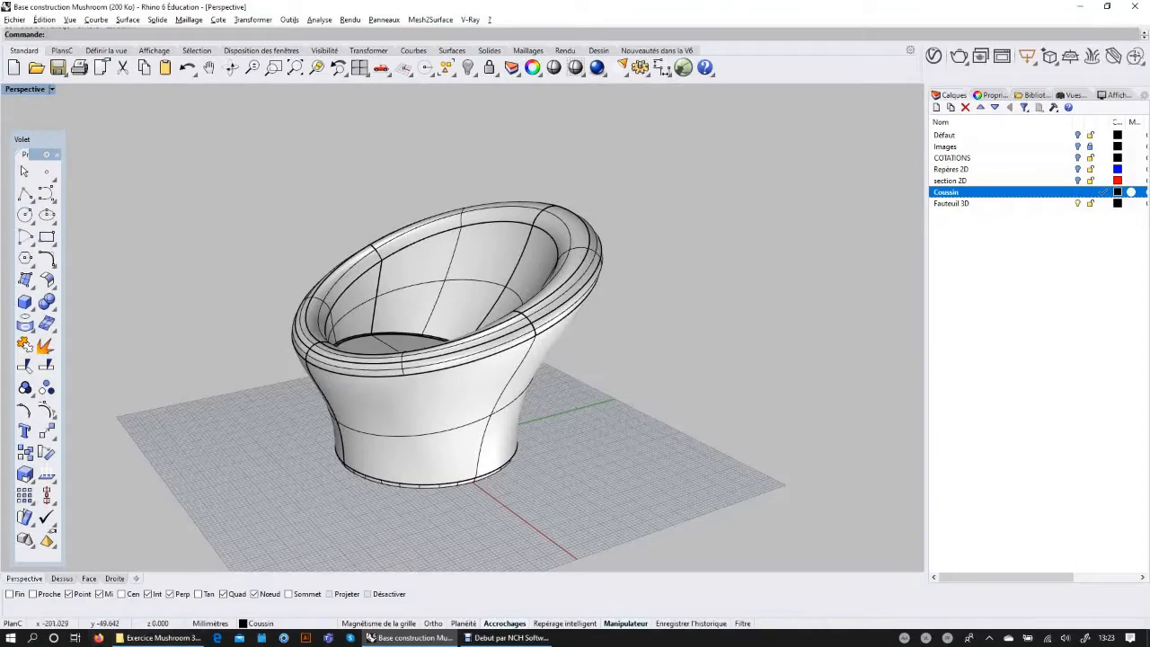
Create a sphere by its diameter, snapping to opposite points on the seat's edge along its central axis.
scroll(411, 345, up, 8)
right_drag(411, 270, 405, 432)
click(31, 308)
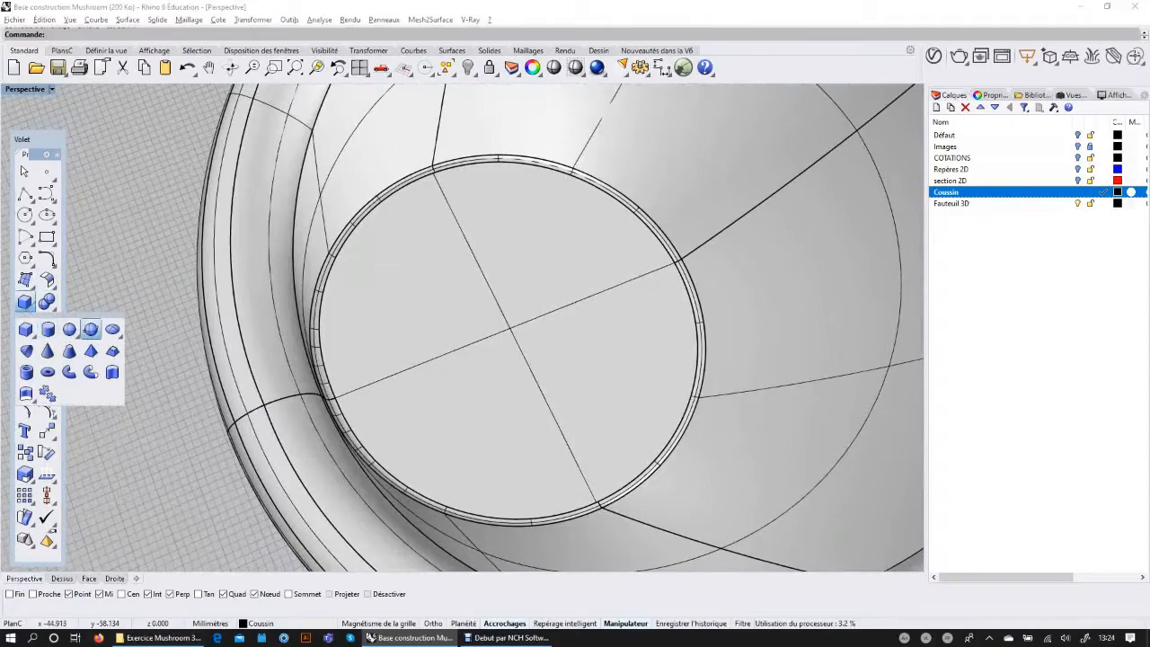
click(89, 330)
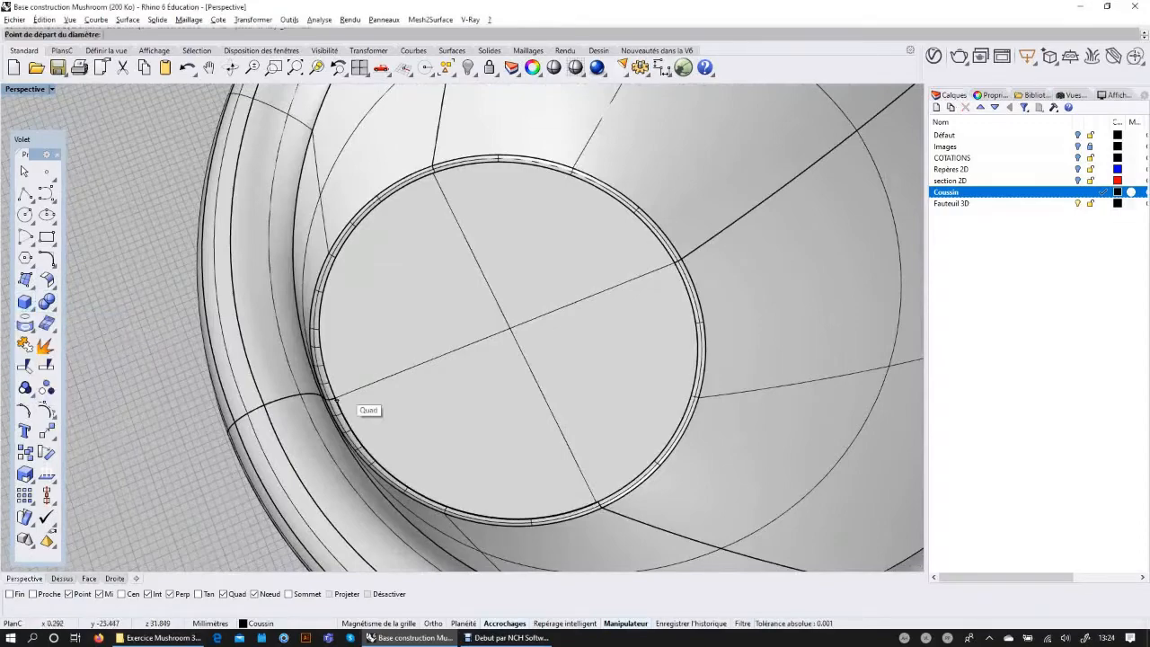
right_drag(367, 406, 336, 312)
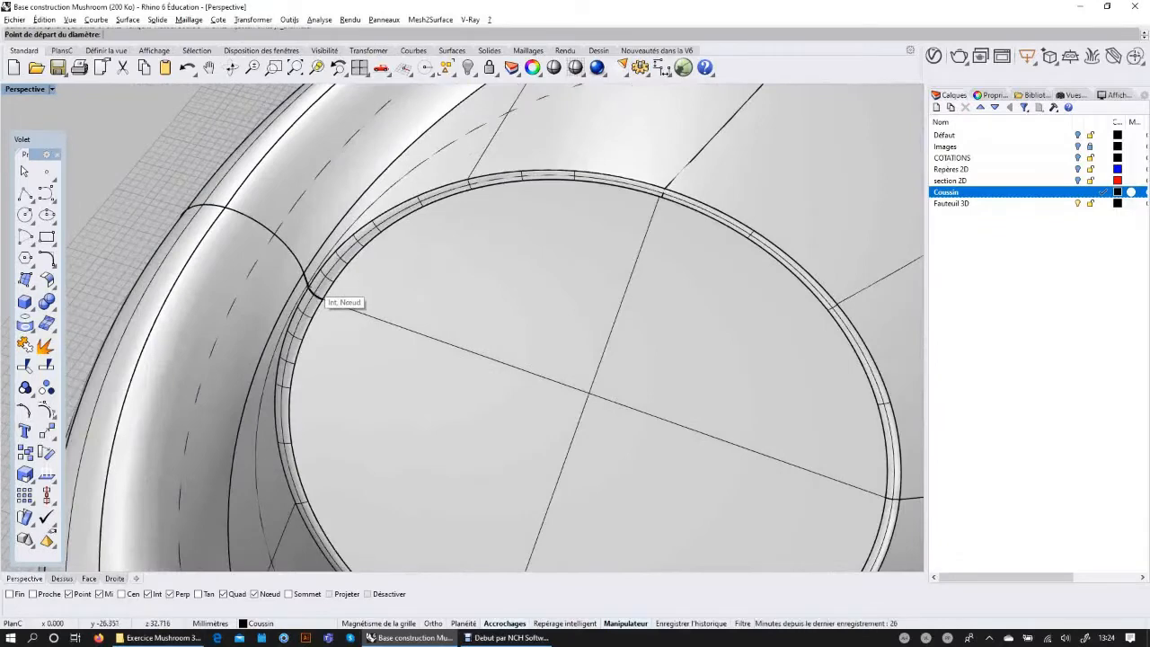
click(348, 320)
scroll(341, 314, down, 5)
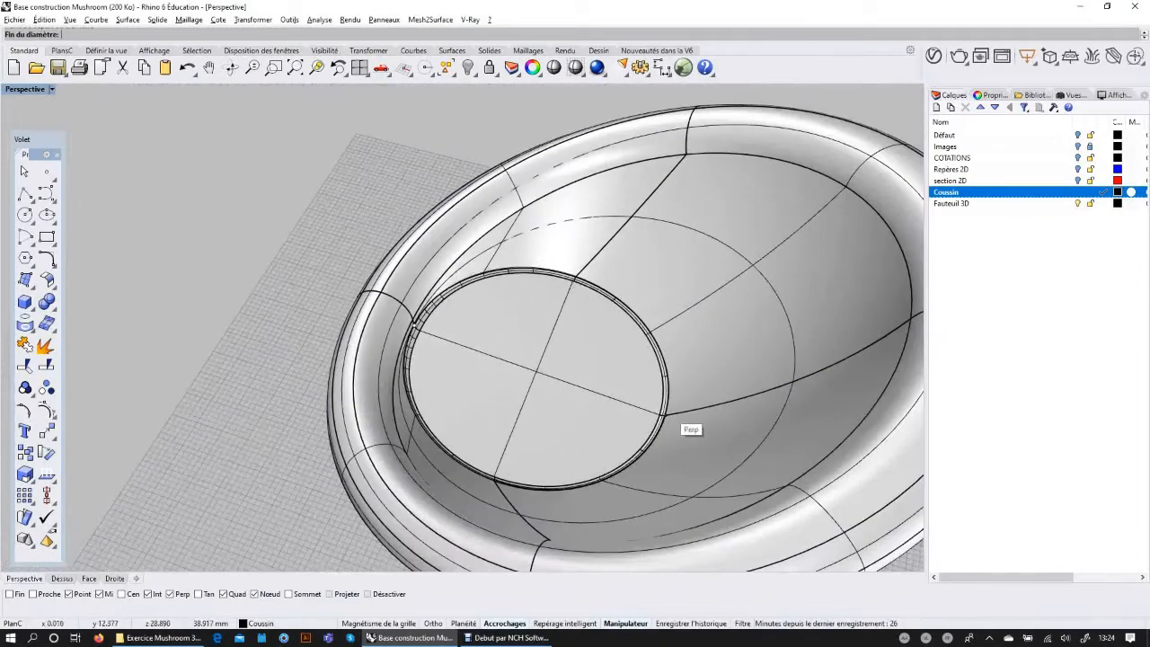
click(670, 398)
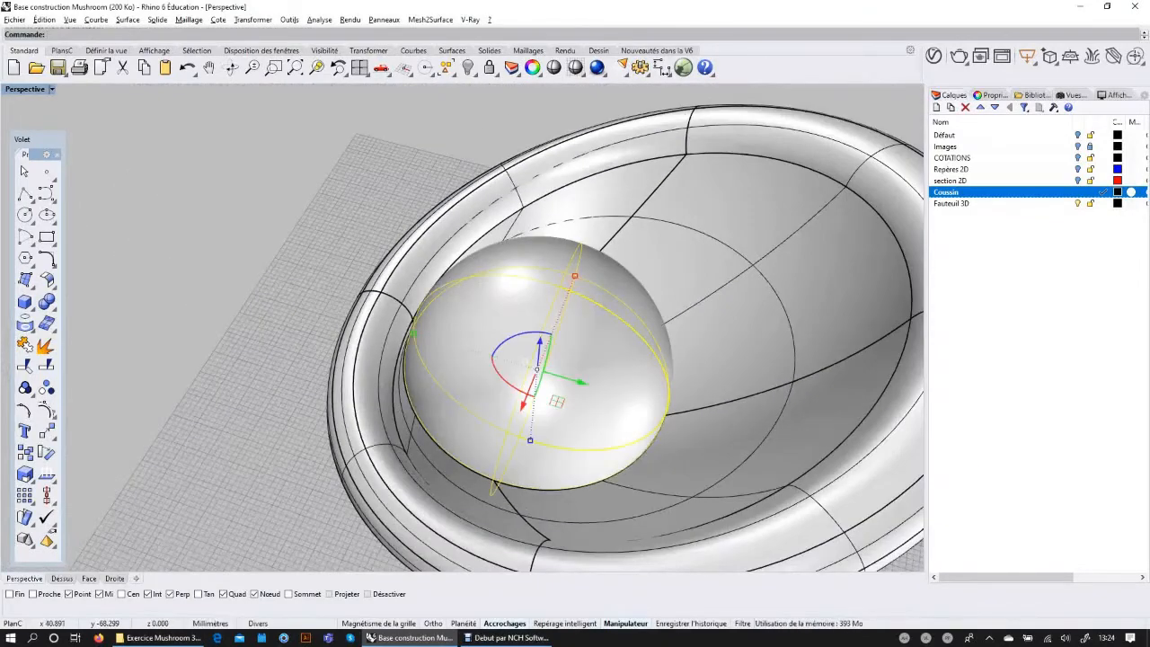
Flatten the sphere into a cushion with a one-directional scale perpendicular to the seat in the Droite view, based at its lowest point.
click(115, 578)
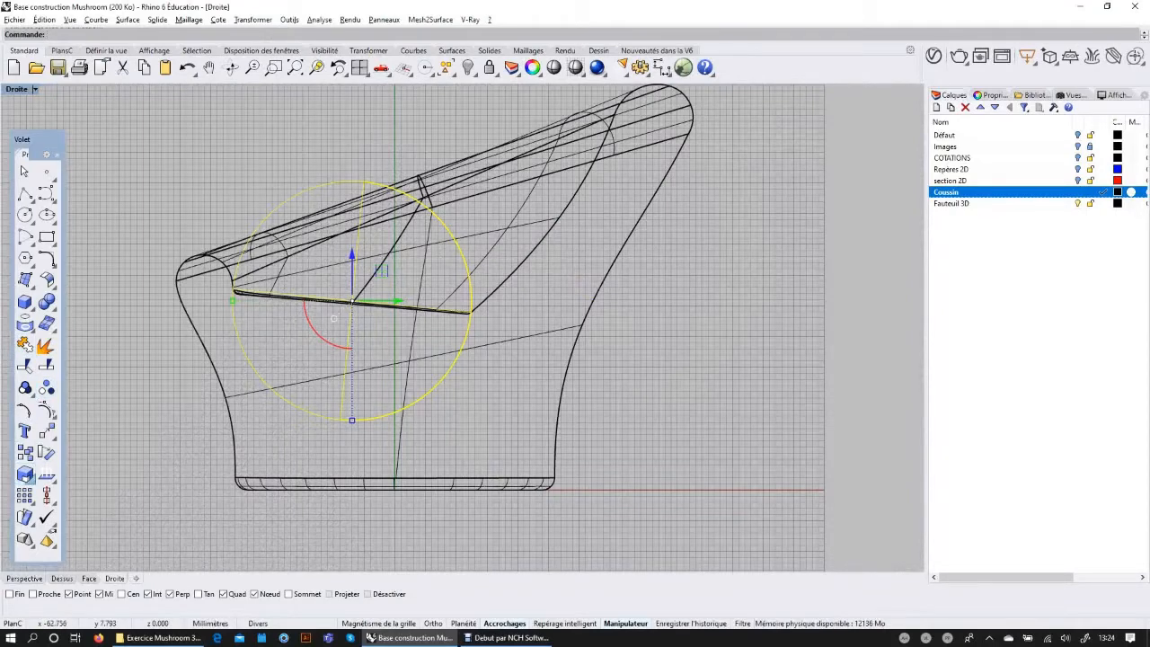
click(25, 474)
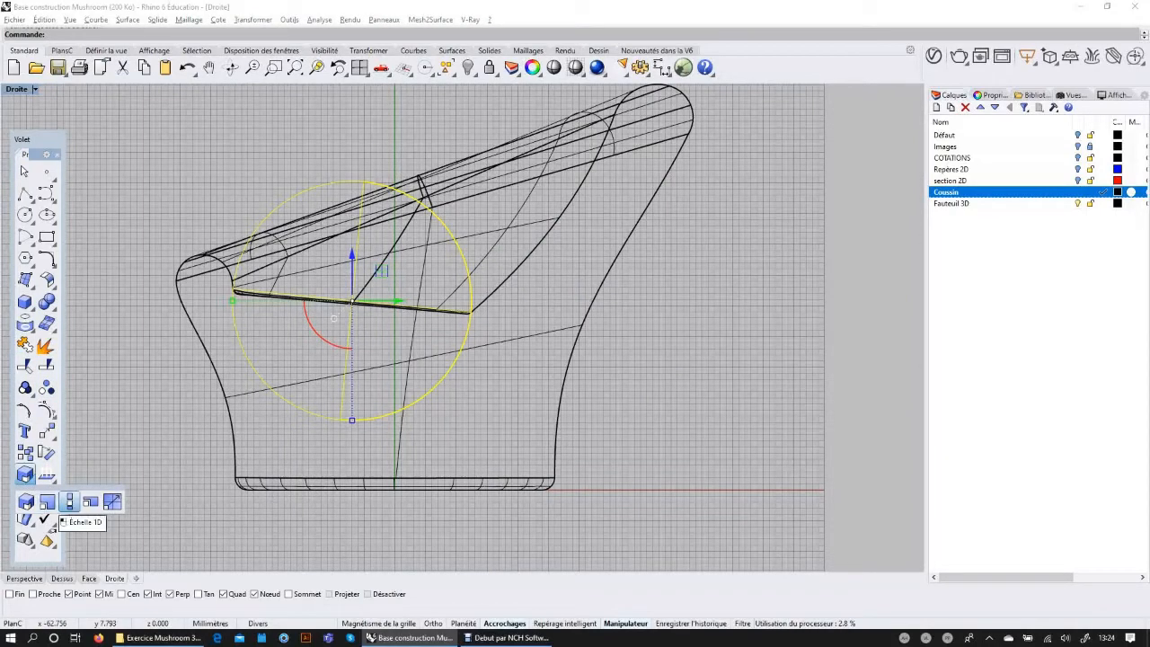
click(69, 501)
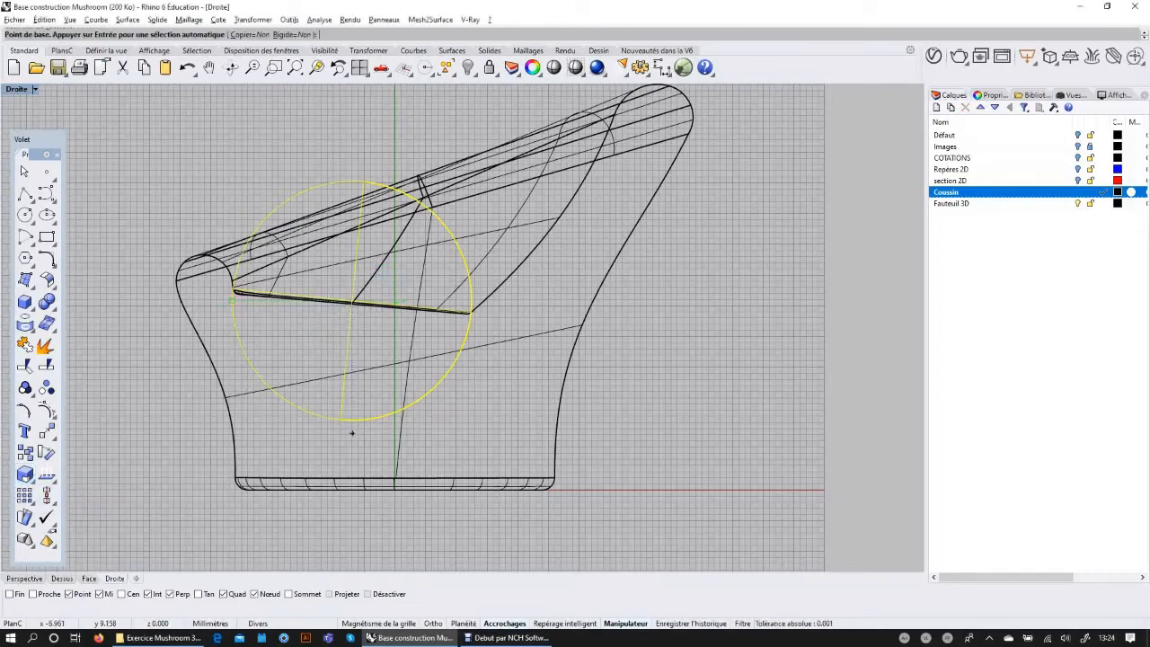
click(339, 419)
scroll(341, 415, down, 3)
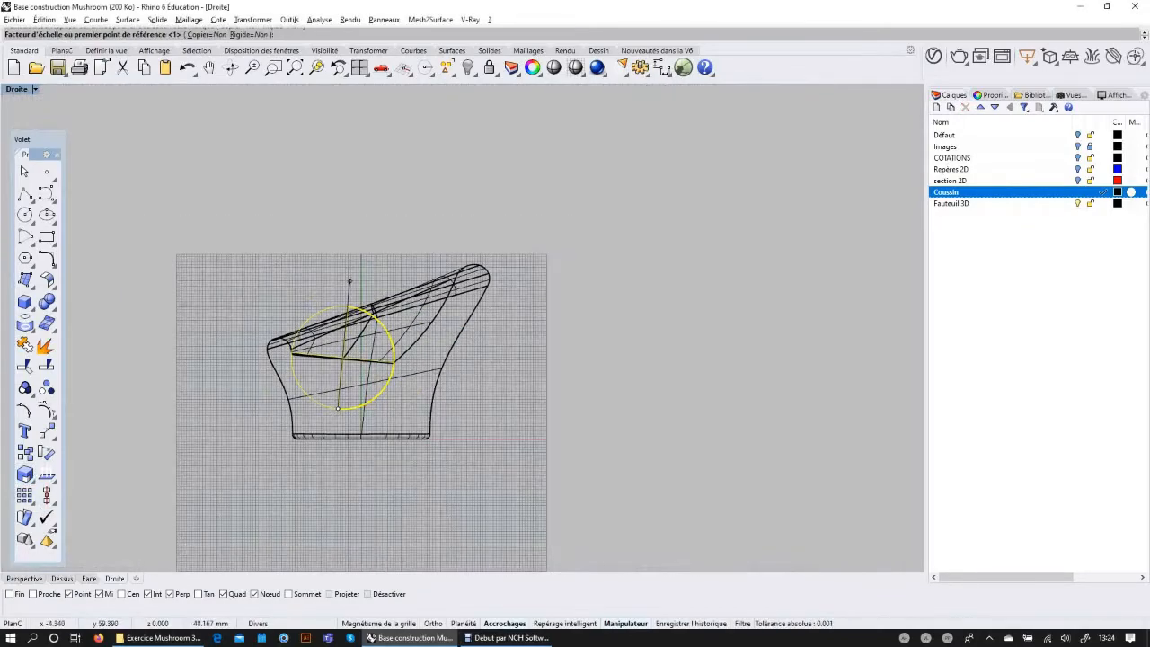
scroll(352, 264, down, 3)
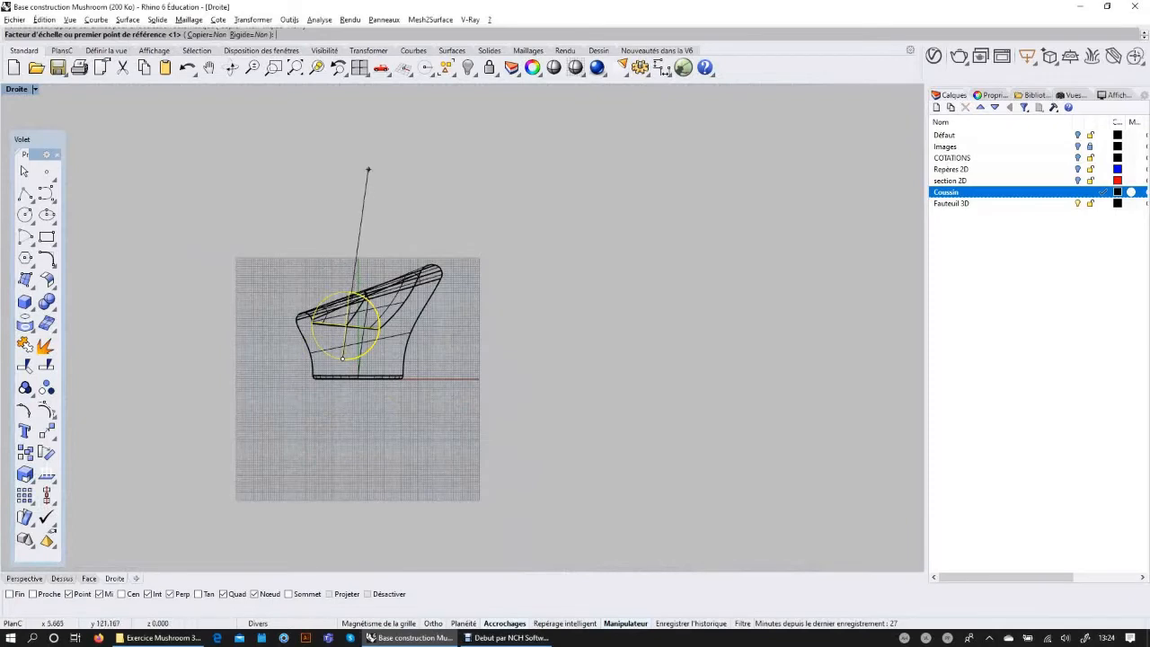
click(364, 132)
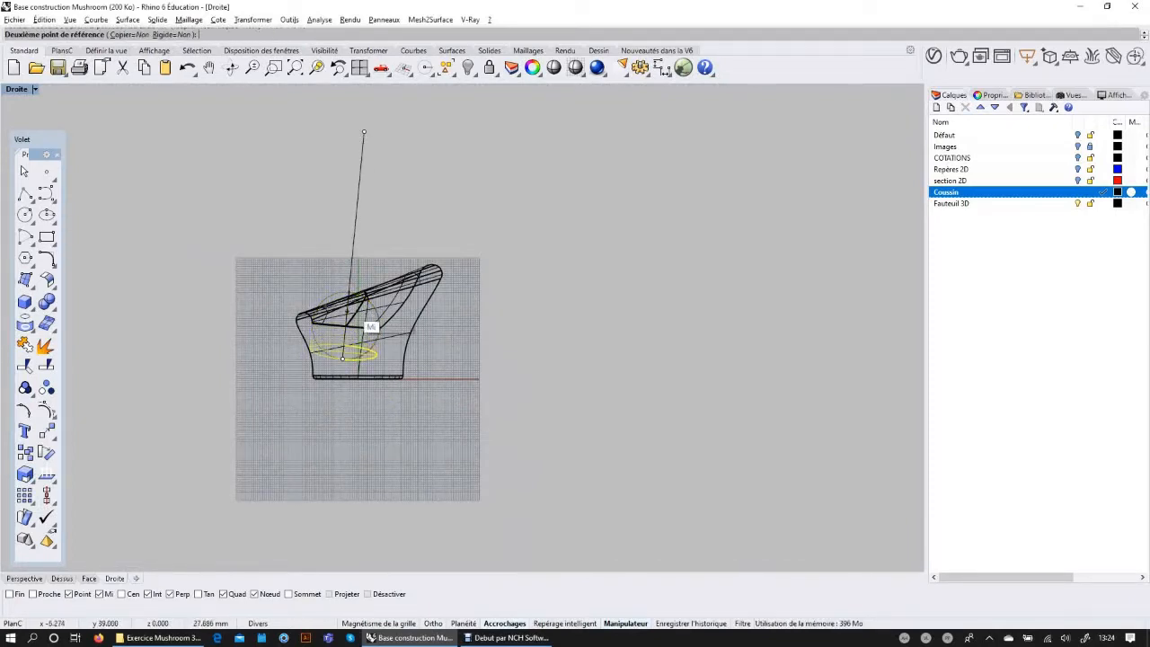
click(372, 326)
Move the flattened cushion up and slightly towards the backrest so it rests on the seat.
scroll(346, 341, up, 10)
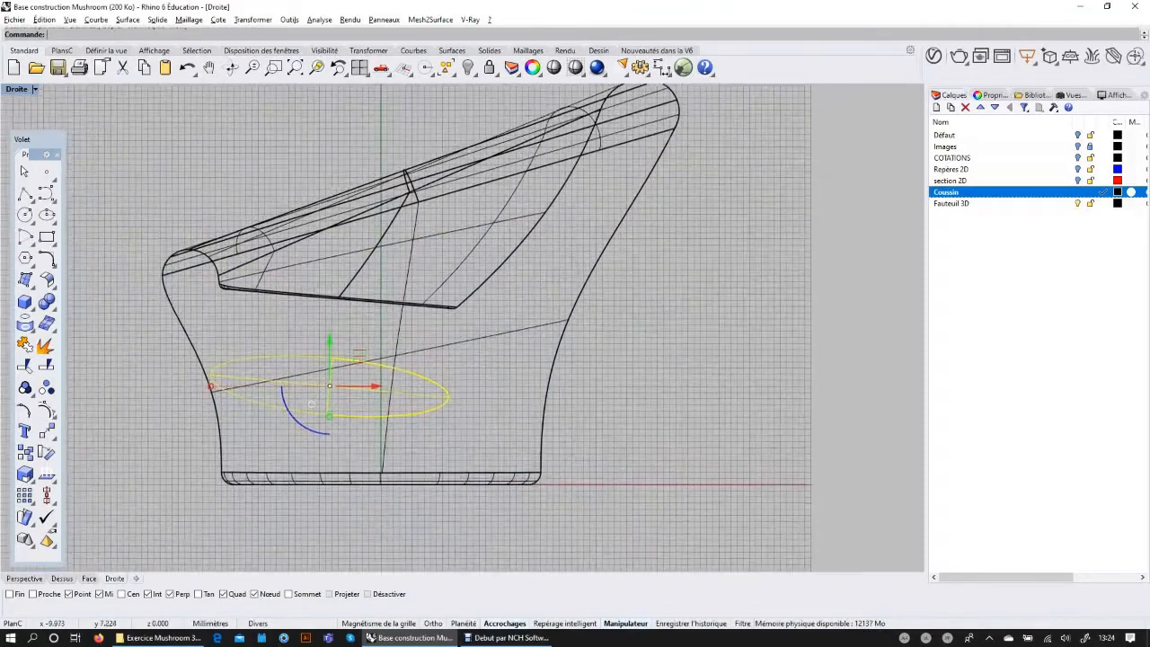
scroll(329, 355, down, 4)
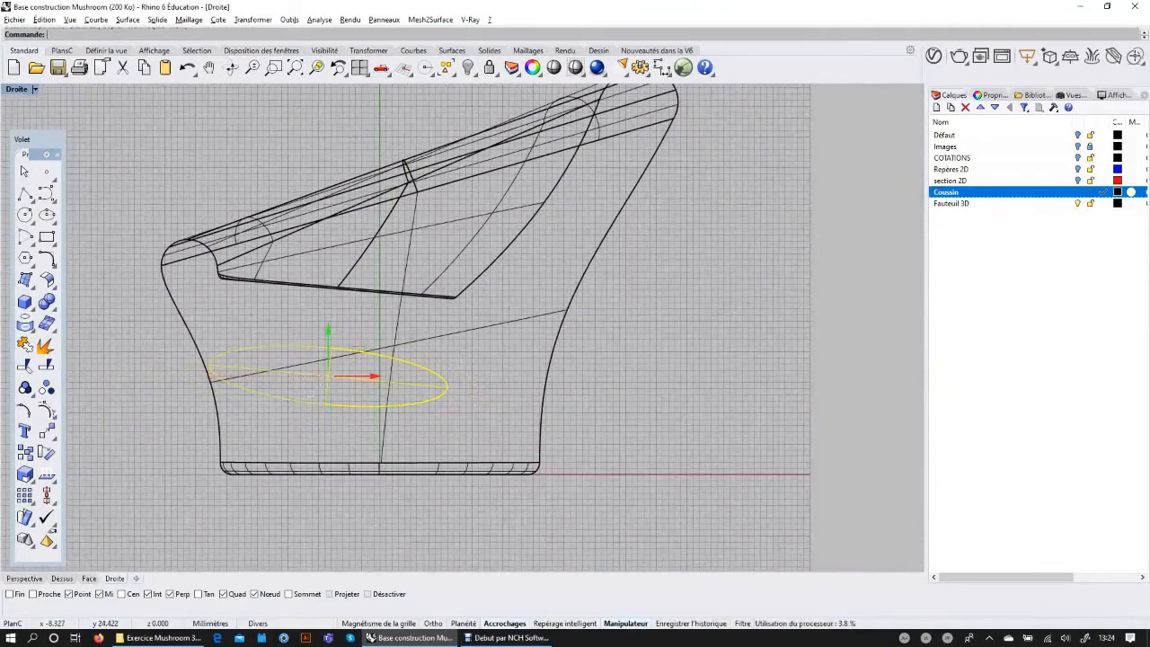
drag(329, 355, 345, 225)
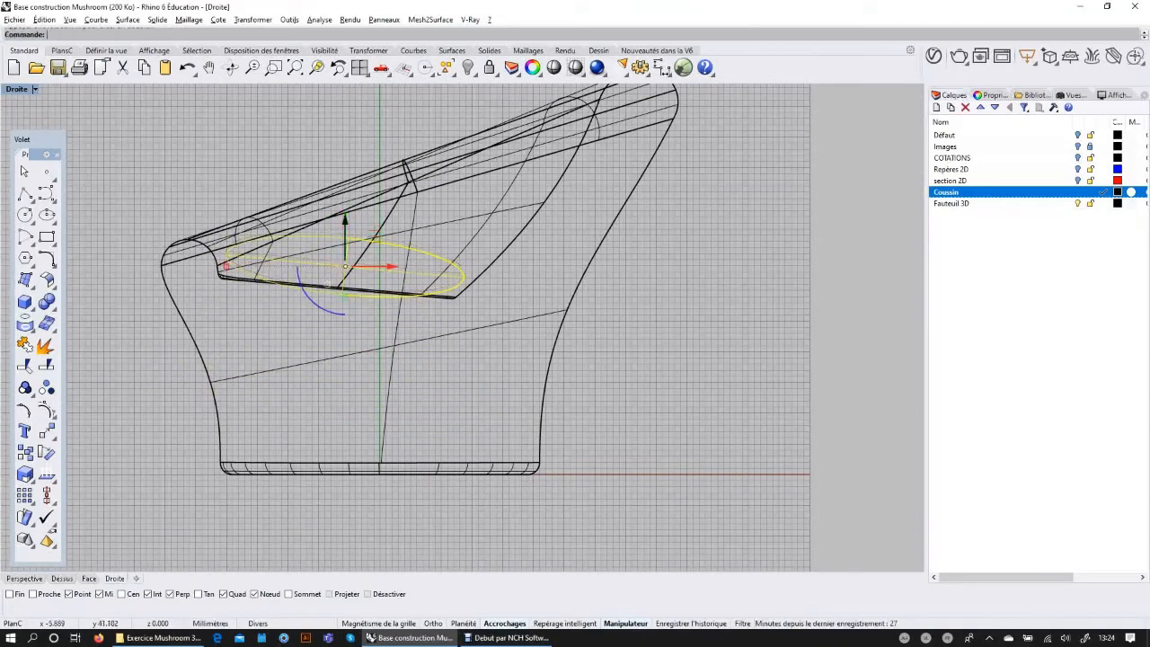
Flatten the cushion further with a one-directional scale from its lowest point in the Droite view and shift it slightly on the seat.
click(29, 477)
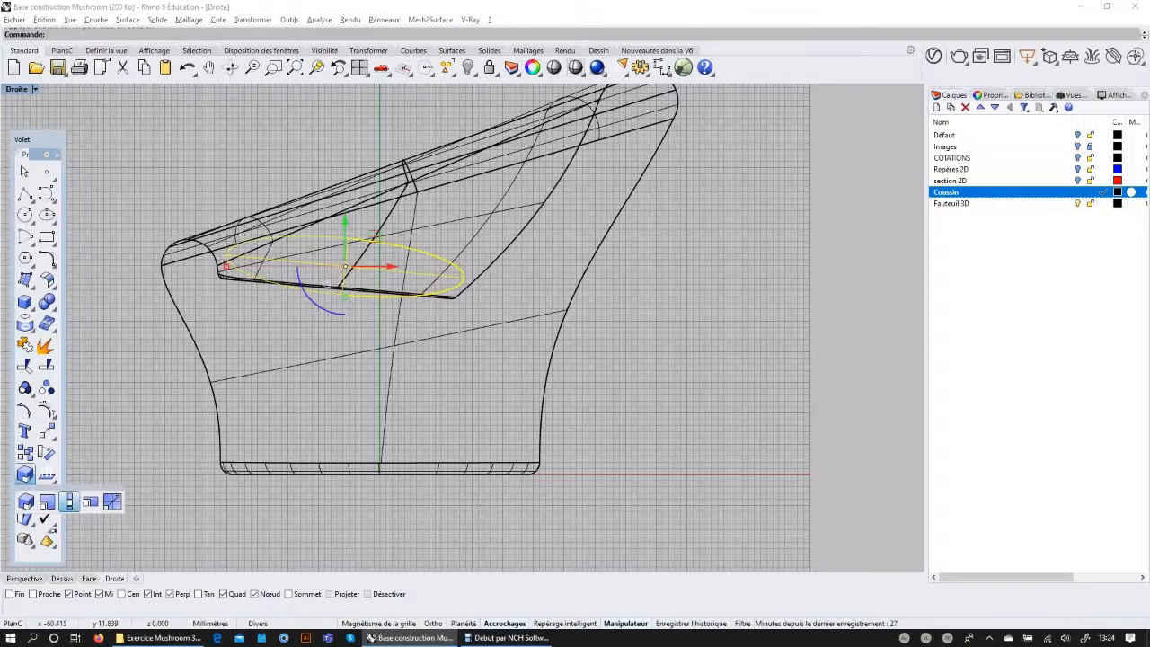
click(67, 503)
right_drag(361, 283, 298, 380)
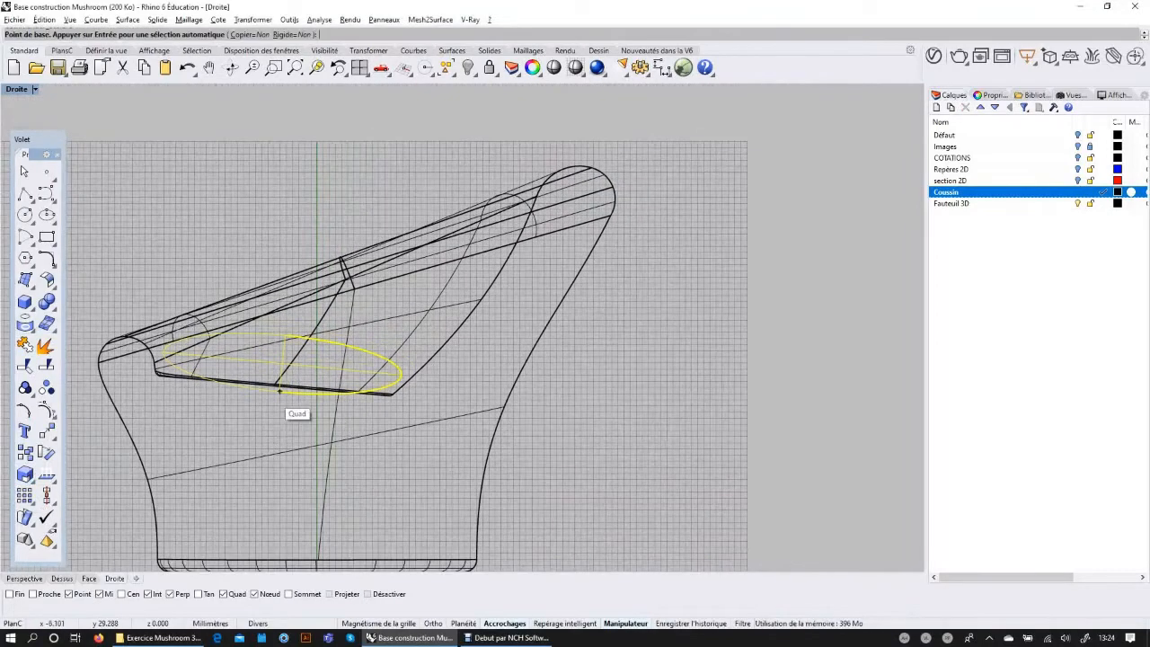
click(279, 391)
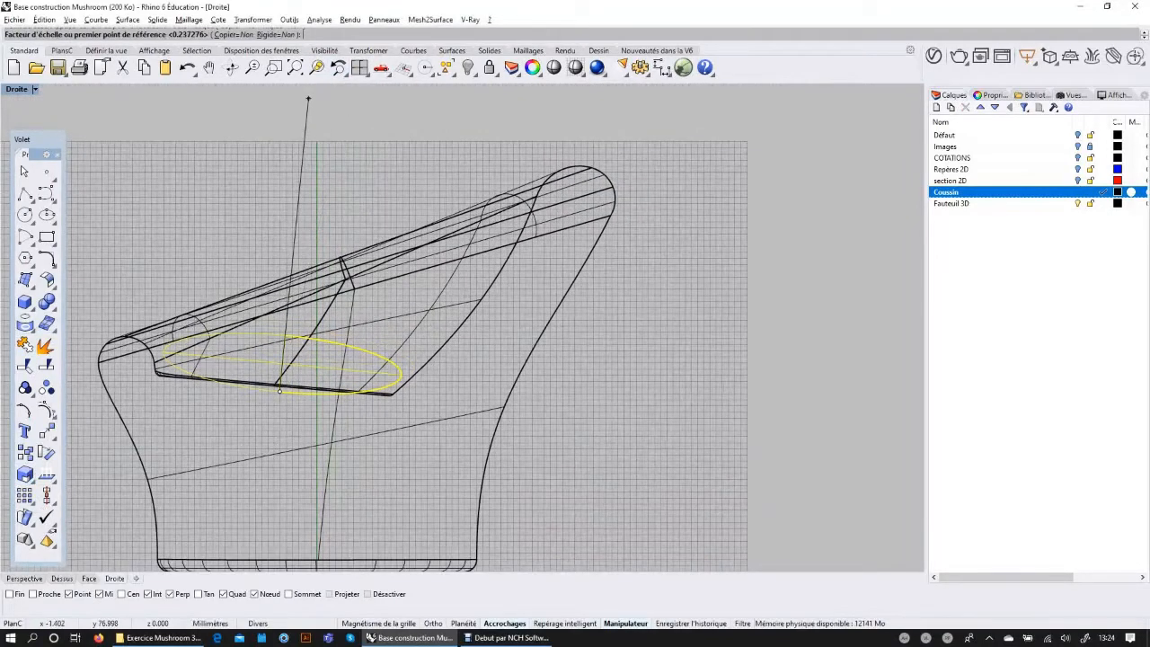
click(308, 98)
click(301, 180)
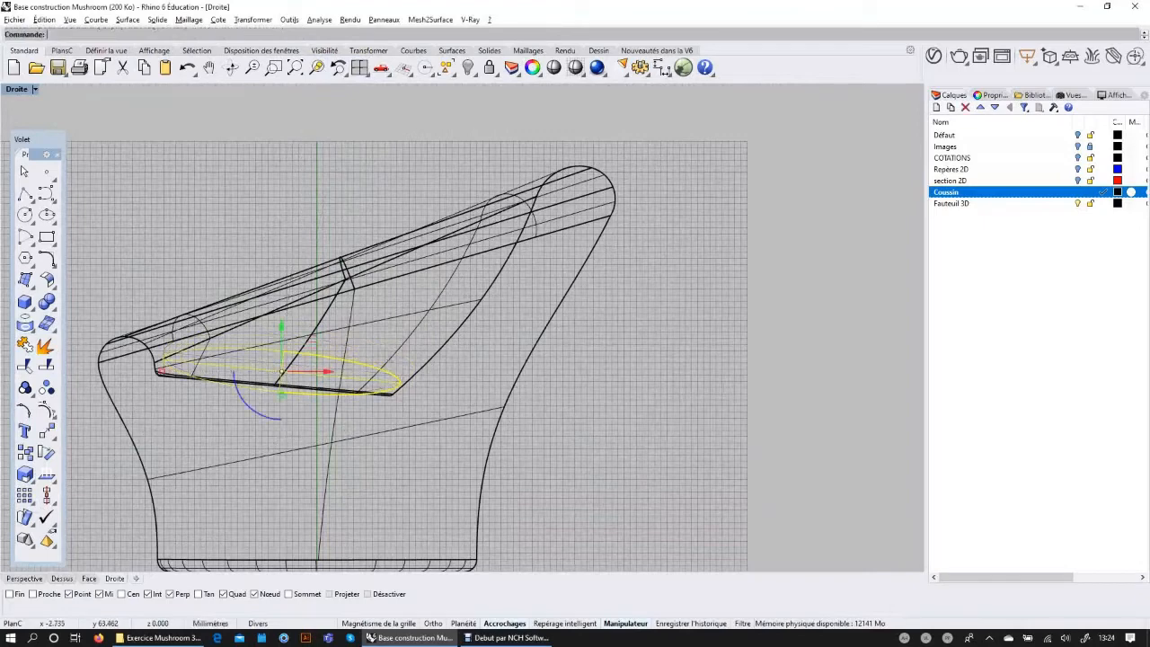
drag(324, 371, 319, 367)
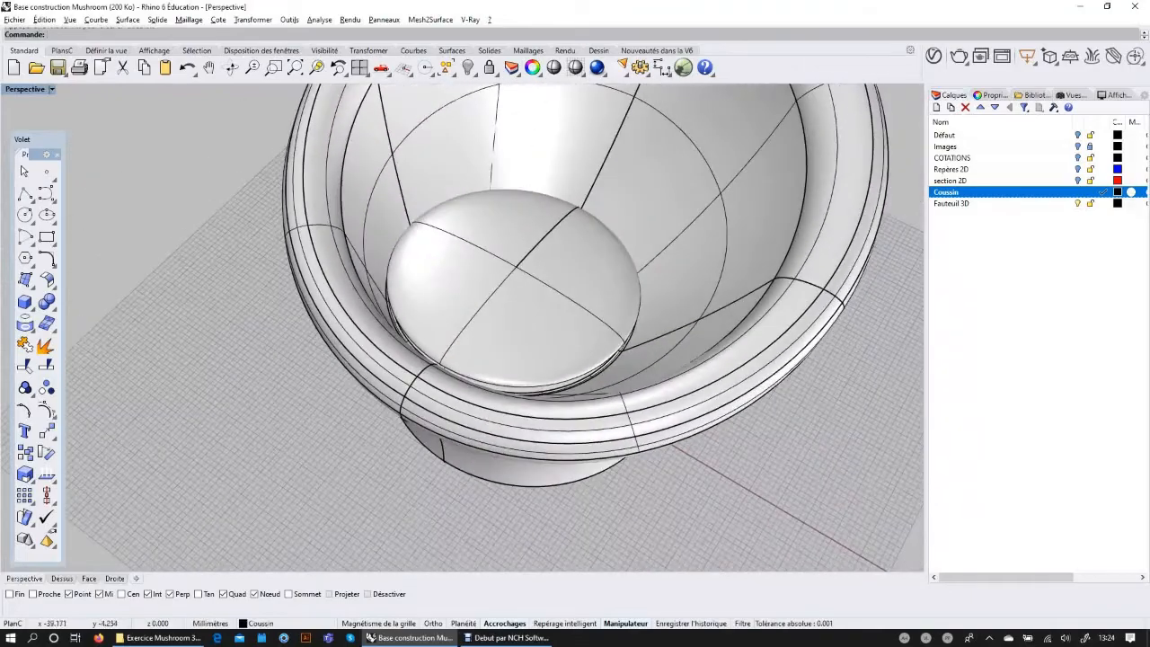
Switch the perspective view to the rendered display mode to show the whole armchair with its cushion.
right_drag(360, 216, 413, 234)
scroll(409, 229, down, 4)
right_drag(414, 296, 416, 219)
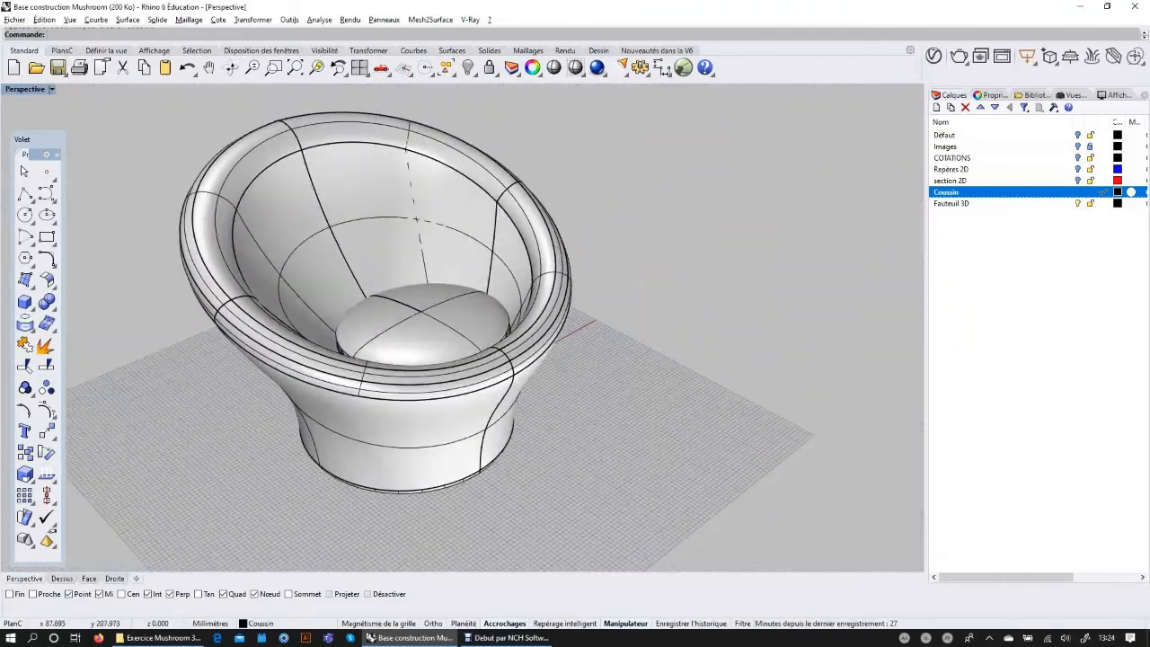
click(51, 89)
click(36, 146)
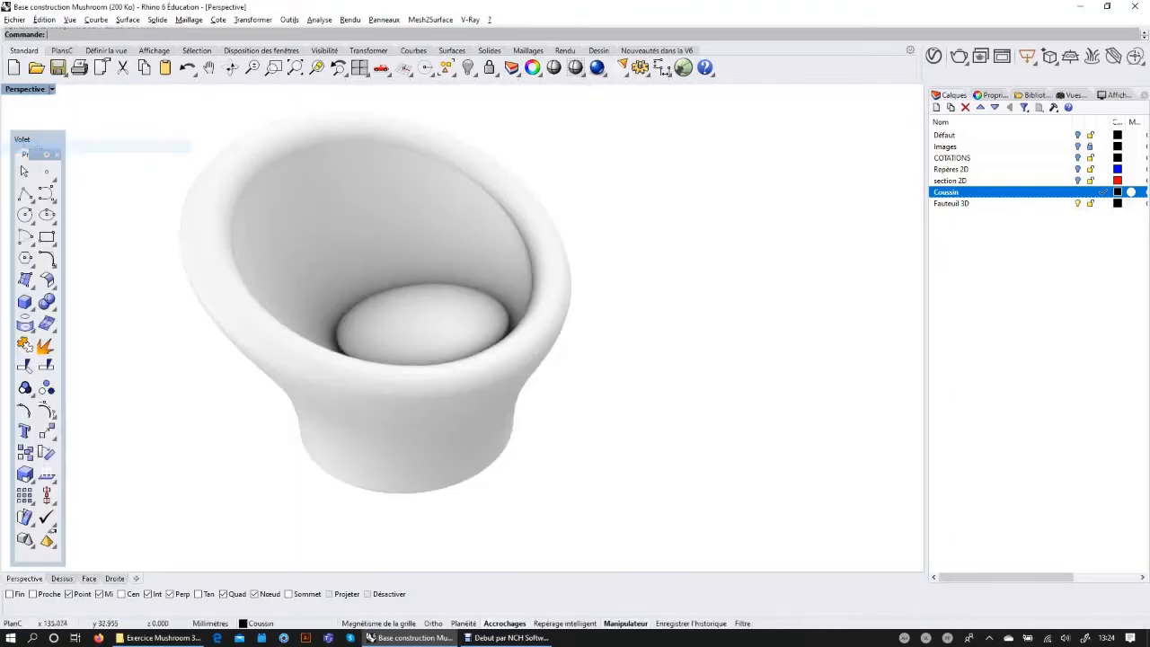
mouse_move(377, 270)
right_down()
mouse_move(350, 286)
mouse_move(460, 307)
mouse_move(405, 236)
right_up()
shift+right_drag(467, 359, 449, 332)
right_drag(593, 346, 611, 315)
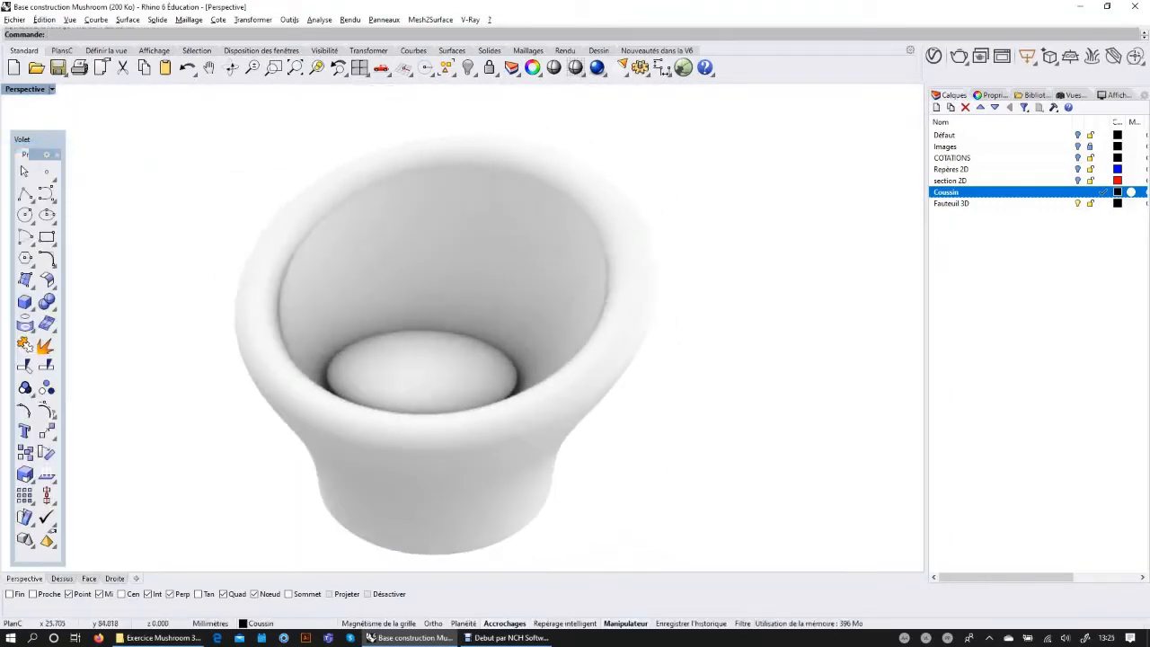
scroll(611, 315, down, 4)
scroll(706, 265, up, 2)
shift+right_drag(706, 265, 765, 252)
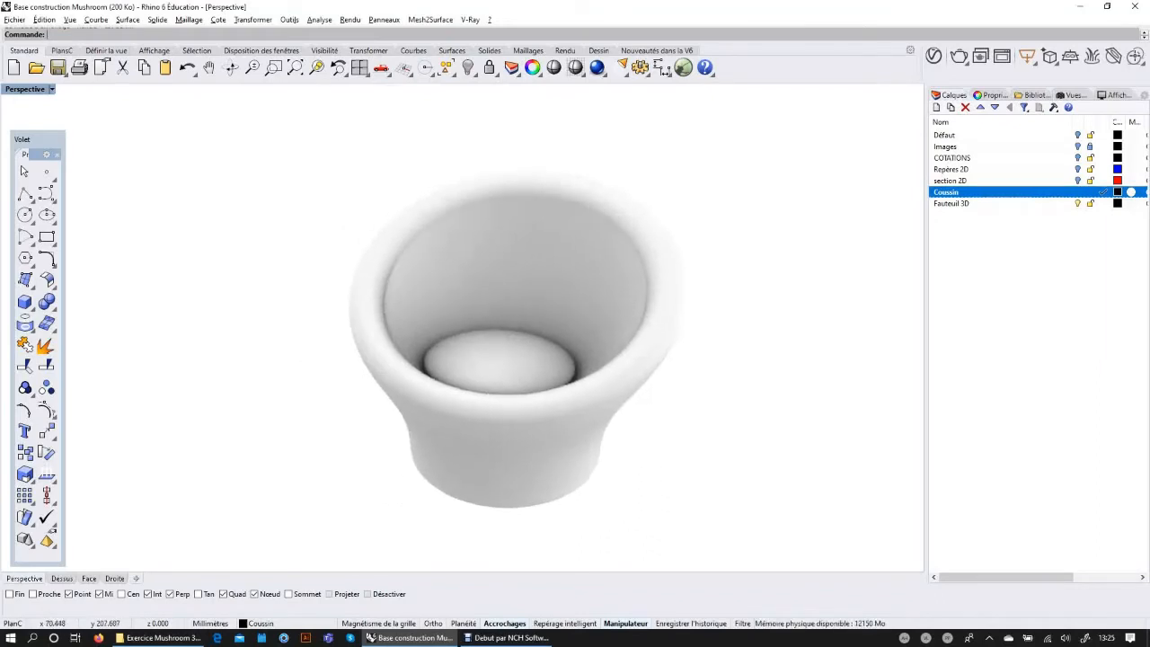
Apply the Plastique sablé rouge foncé material from the render library's Plastique folder to the armchair shell and the cushion.
click(1036, 95)
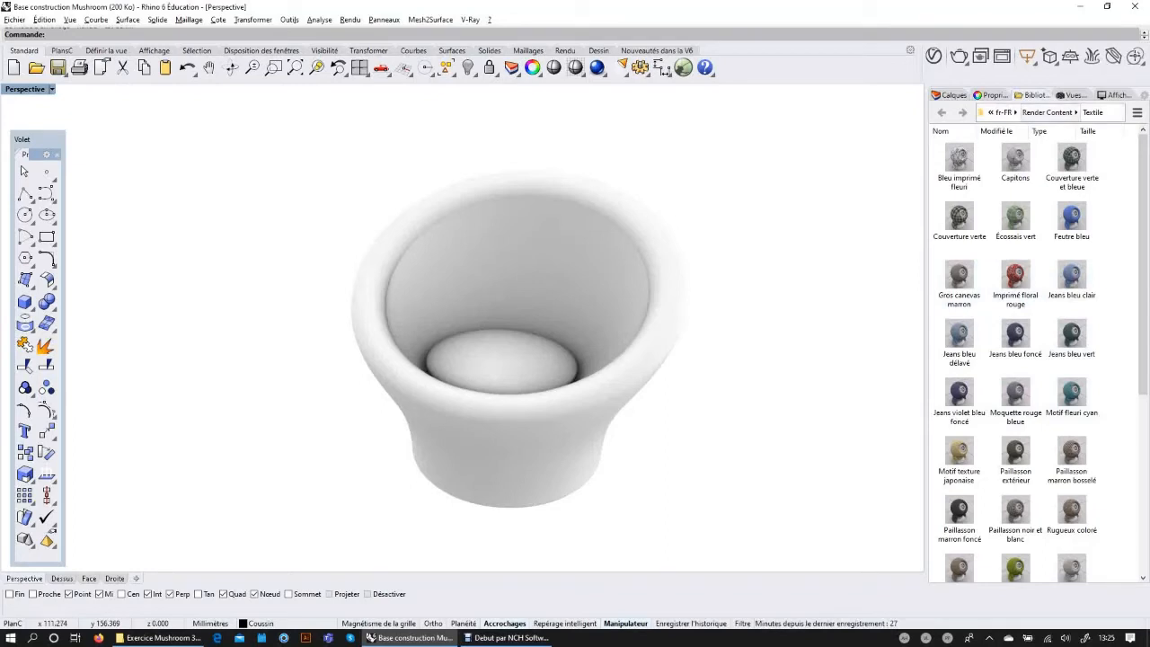
click(1046, 112)
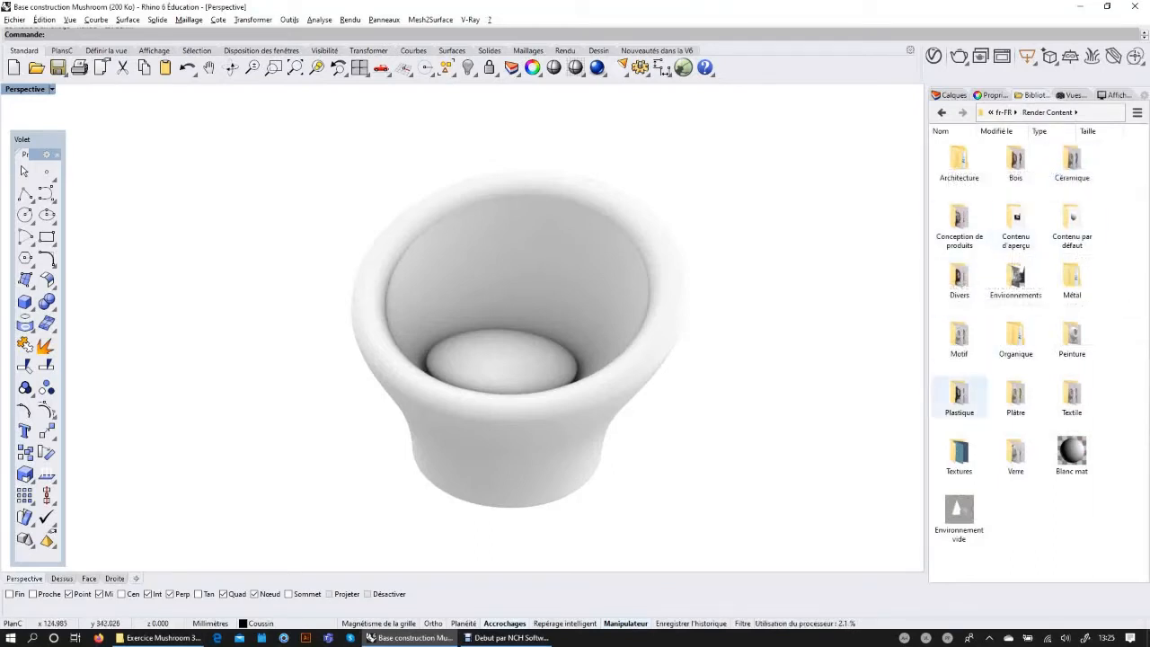
click(959, 396)
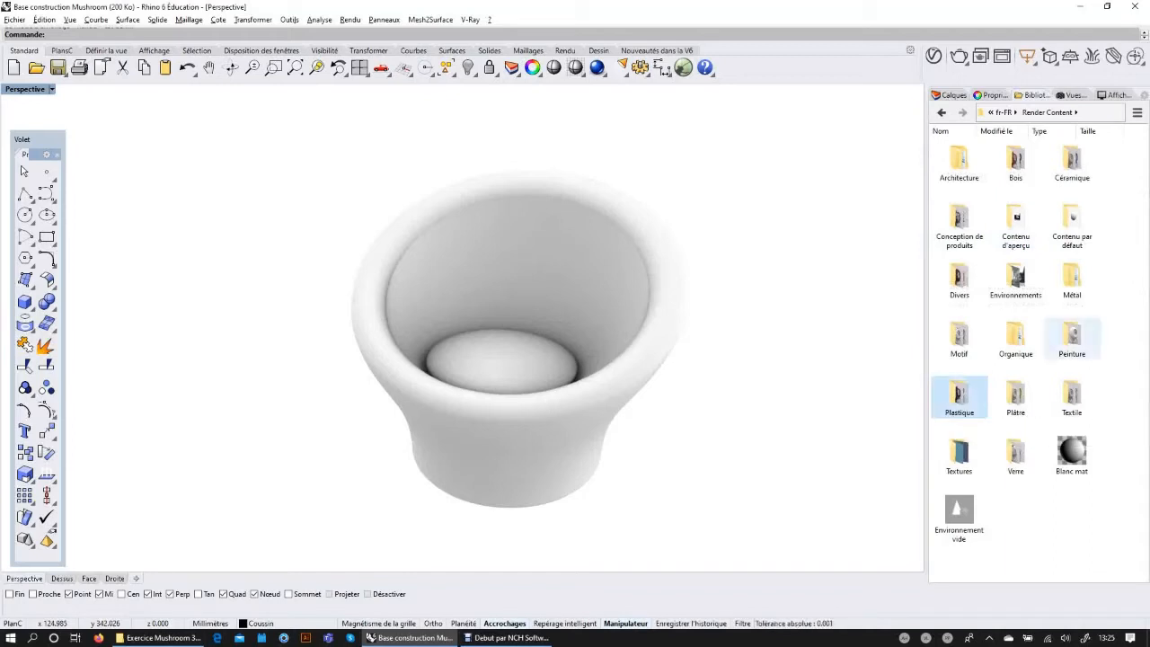
double_click(959, 396)
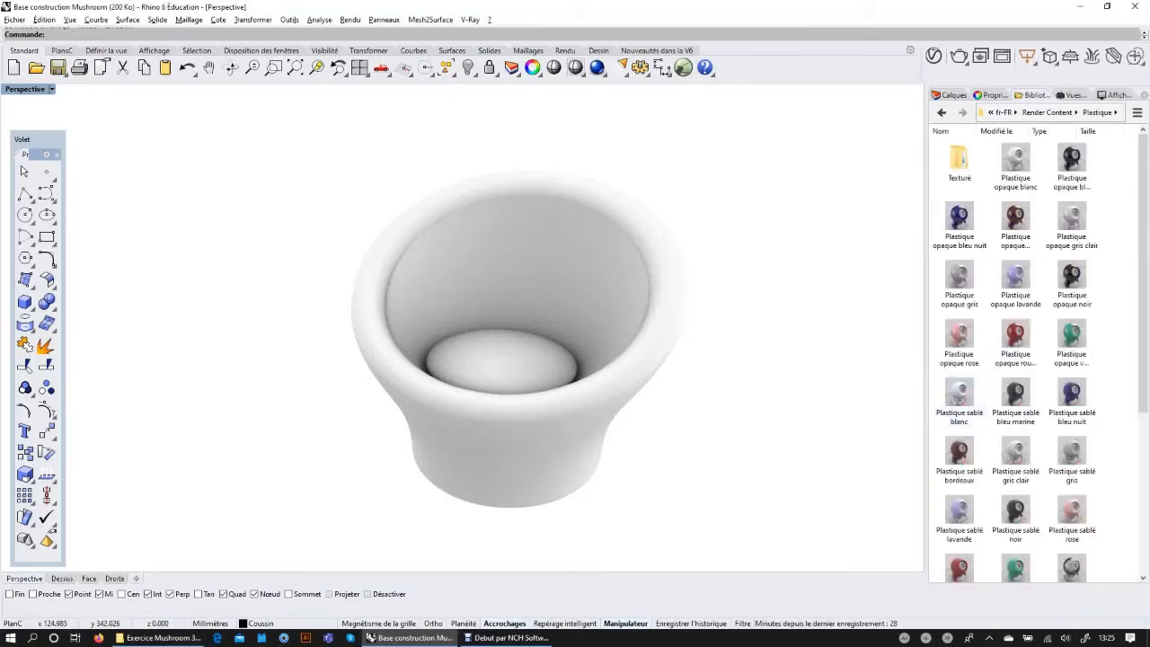
scroll(1072, 400, down, 3)
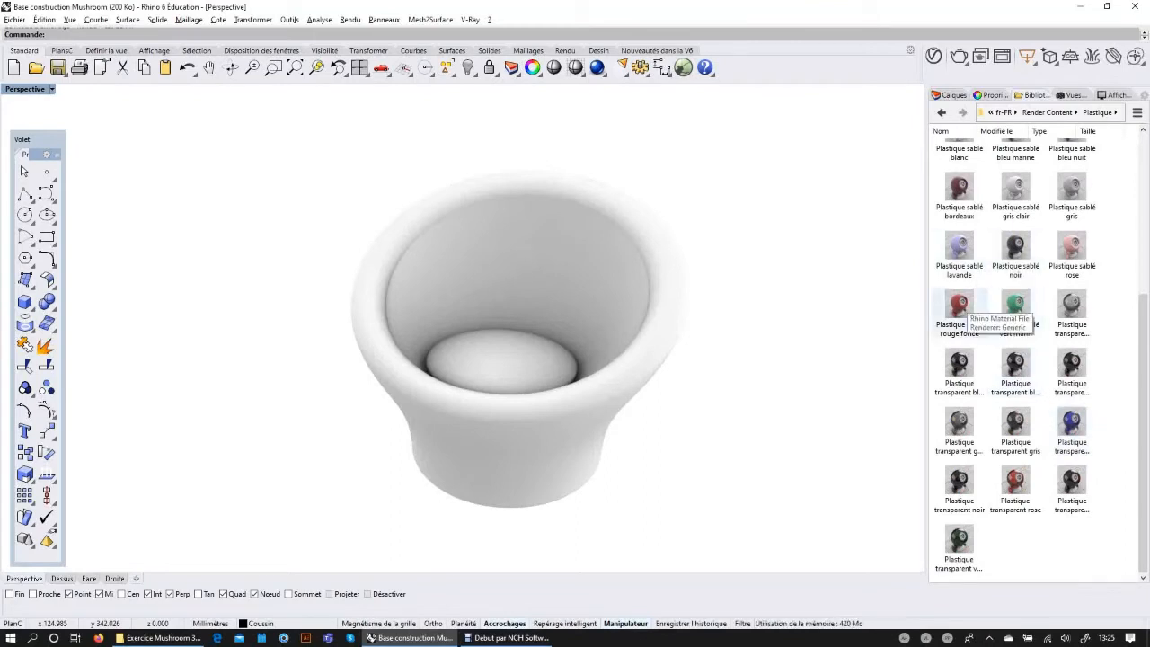
drag(959, 310, 508, 270)
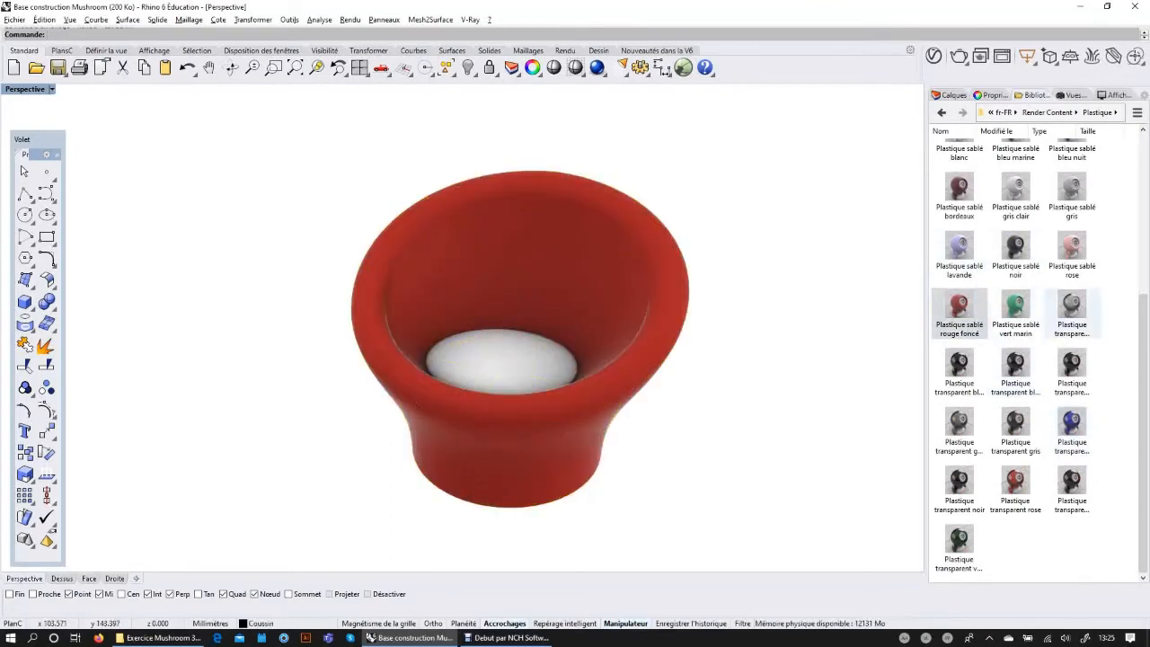
drag(959, 310, 502, 363)
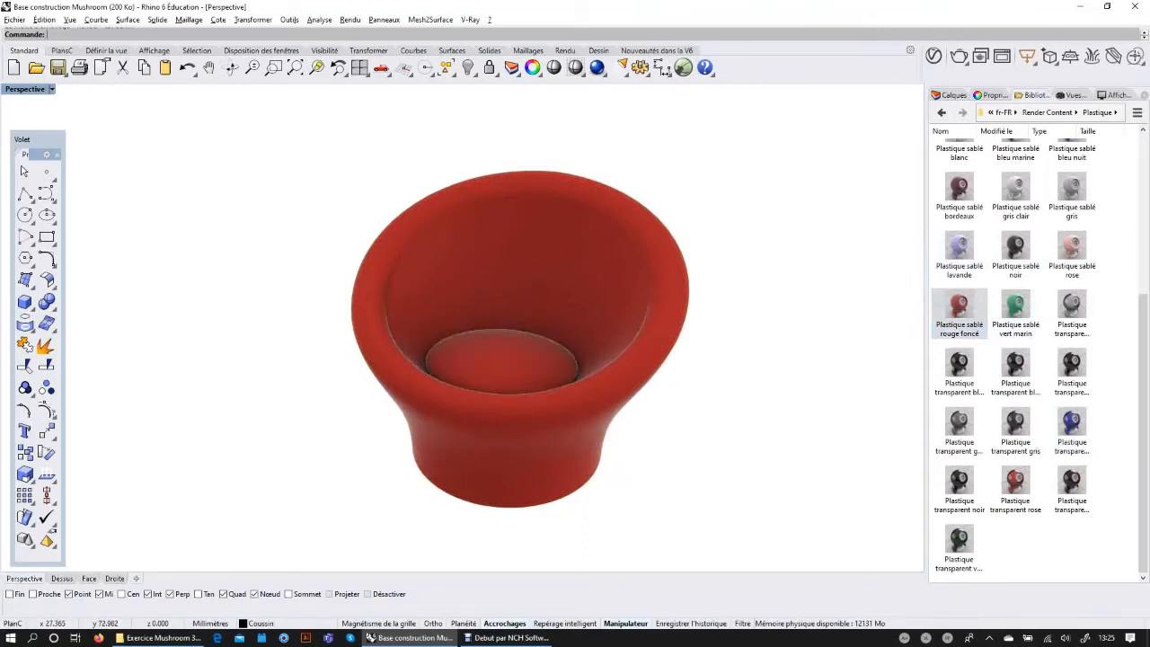
Examine the rendered armchair and its cushion from both sides, up close and as a whole.
scroll(627, 342, up, 2)
right_drag(626, 341, 604, 332)
scroll(609, 230, up, 3)
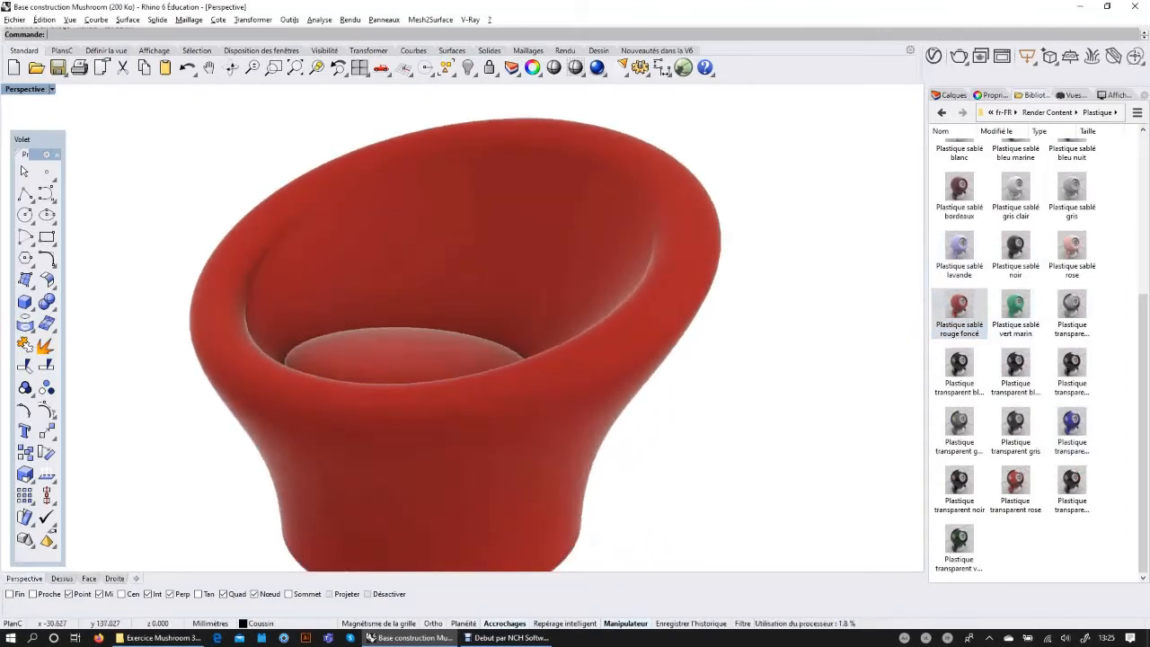
right_drag(609, 270, 584, 283)
scroll(621, 274, down, 2)
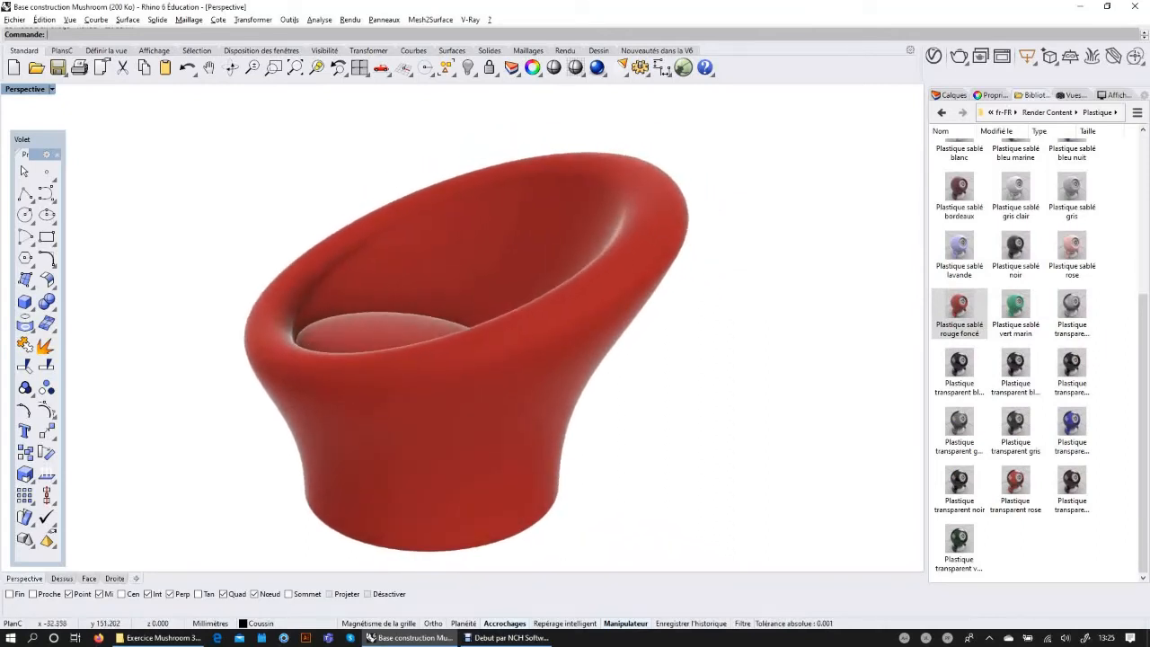
scroll(745, 255, up, 2)
scroll(745, 255, down, 4)
right_drag(745, 255, 831, 309)
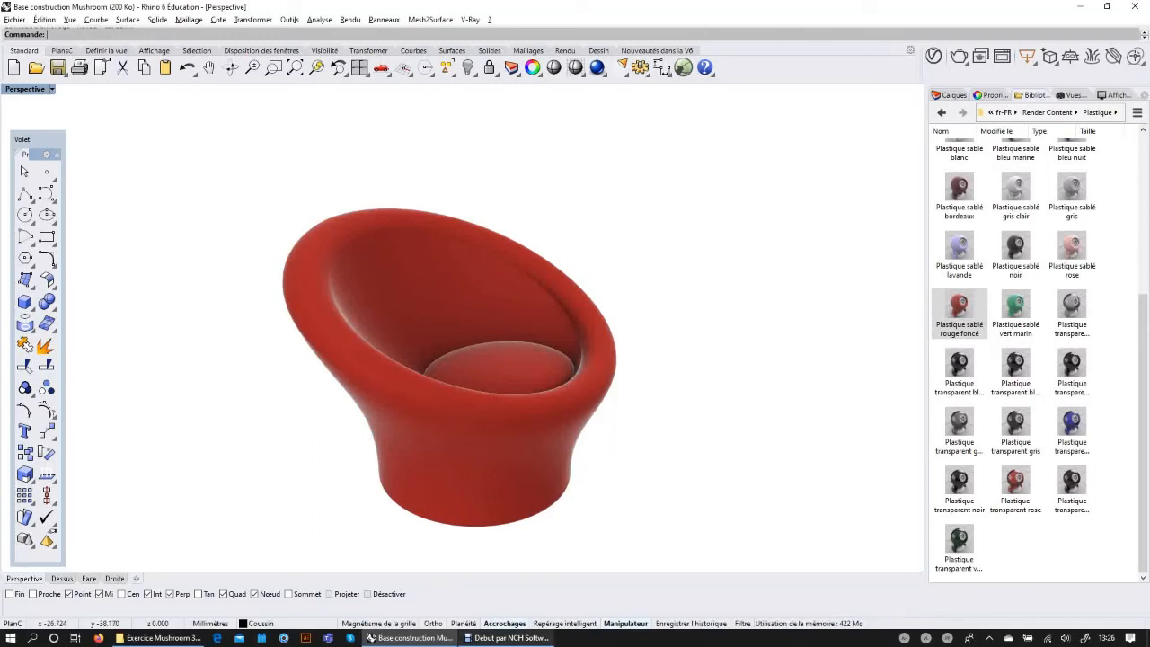
mouse_move(506, 638)
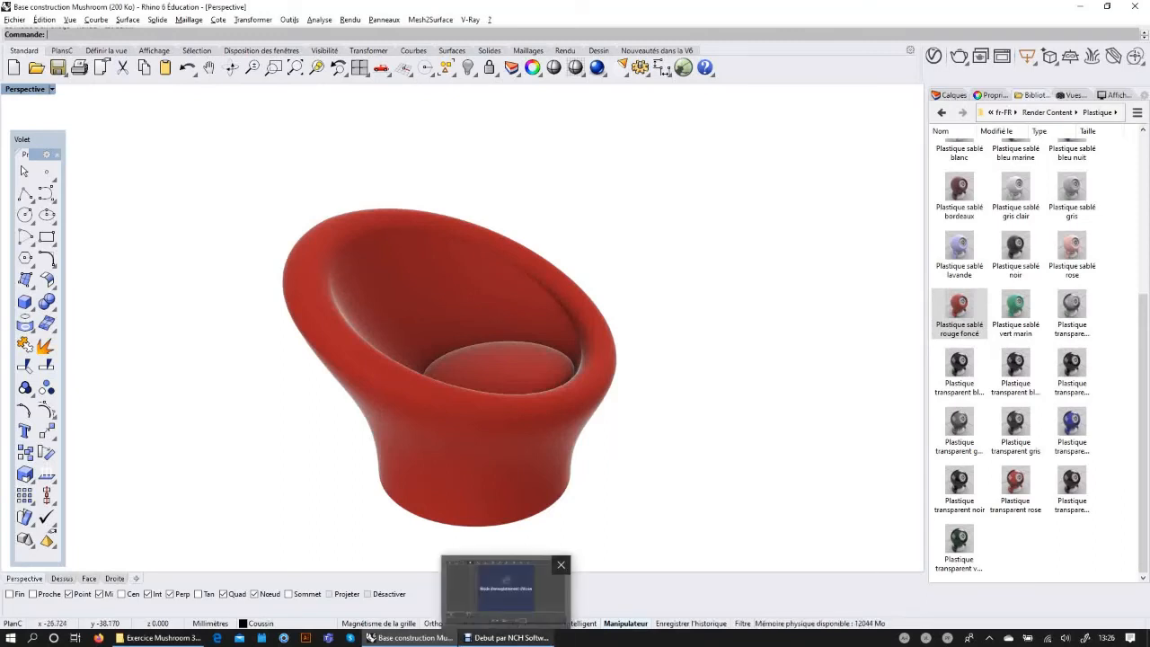
click(506, 638)
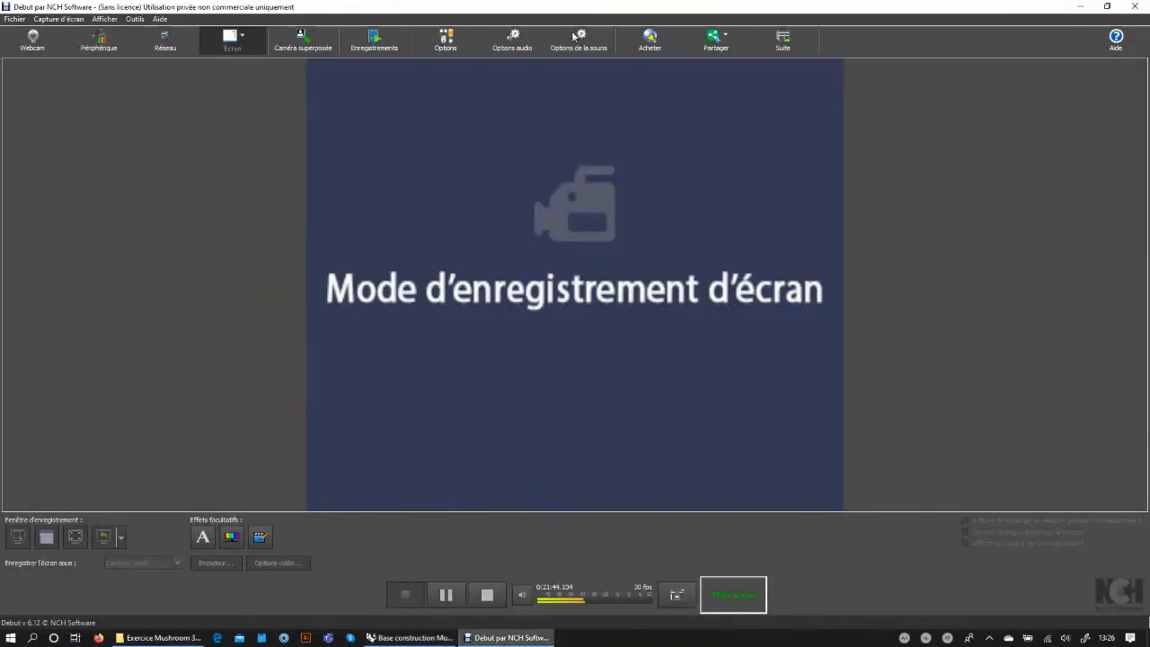